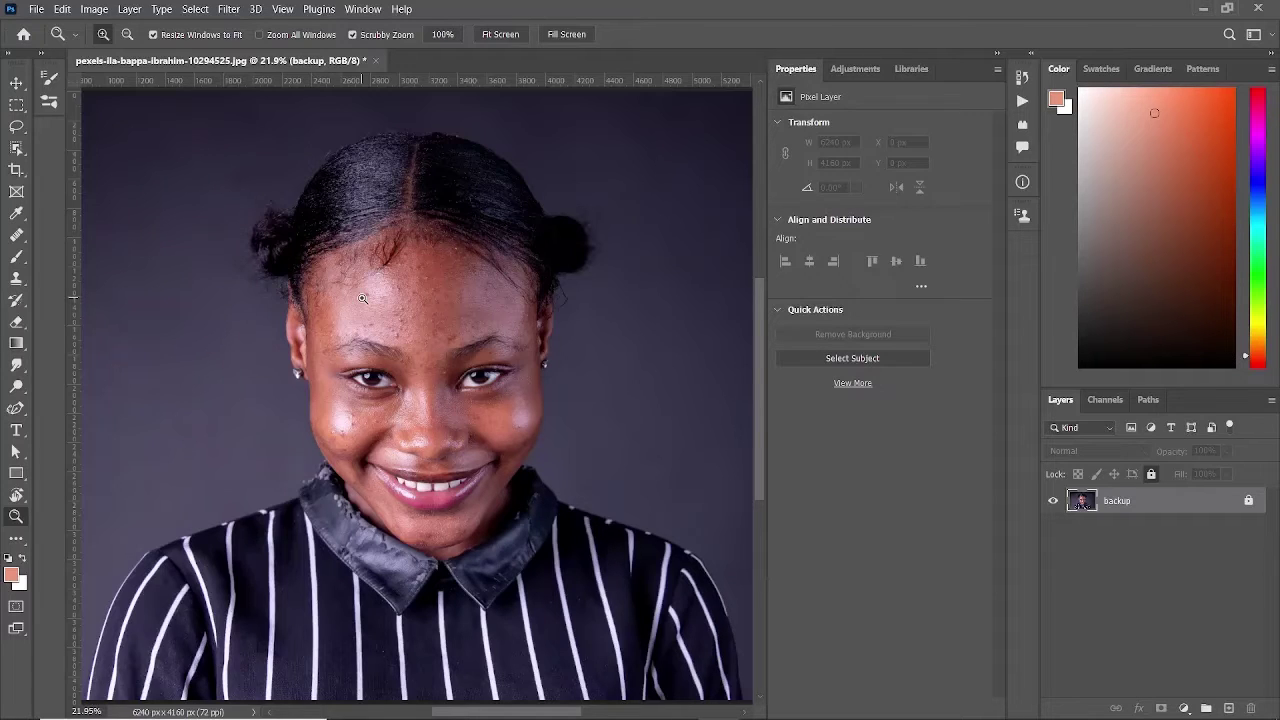
Add a new empty layer above the backup layer and name it "removing pimples/blemishes".
{"action": "left_click_drag", "start_coordinate": [393, 310], "coordinate": [393, 310]}
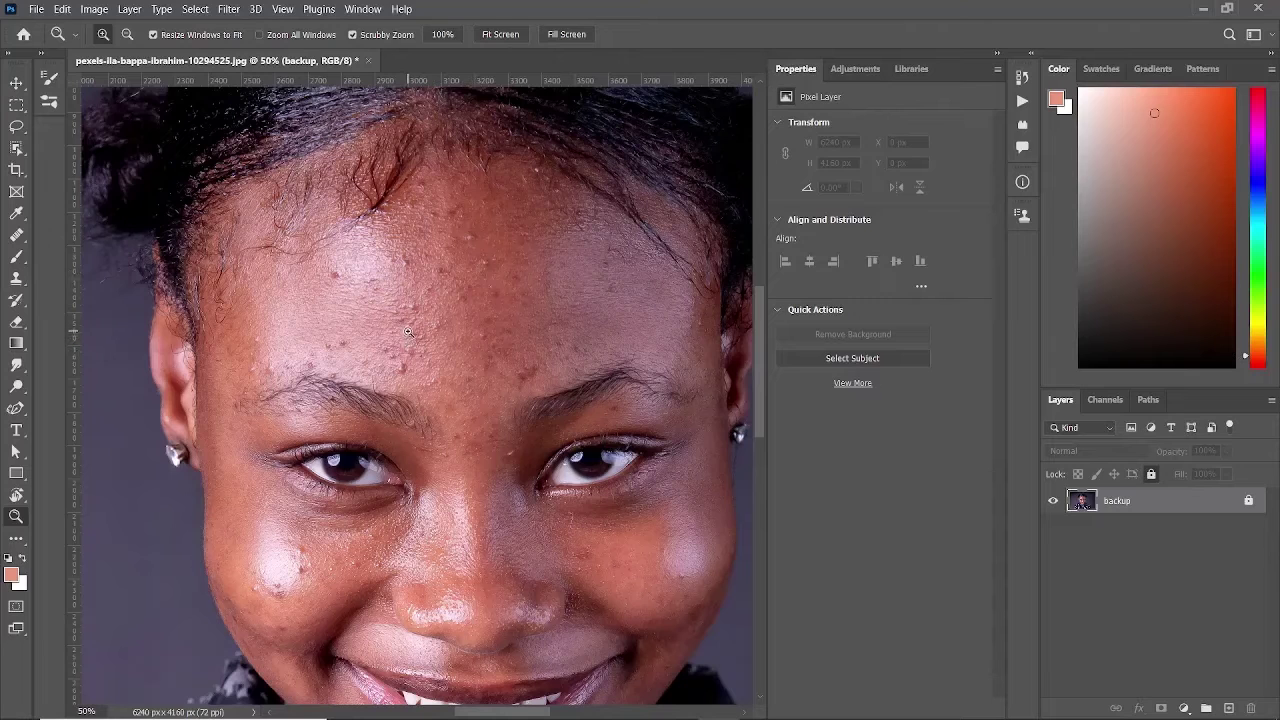
{"action": "left_click", "coordinate": [1228, 708]}
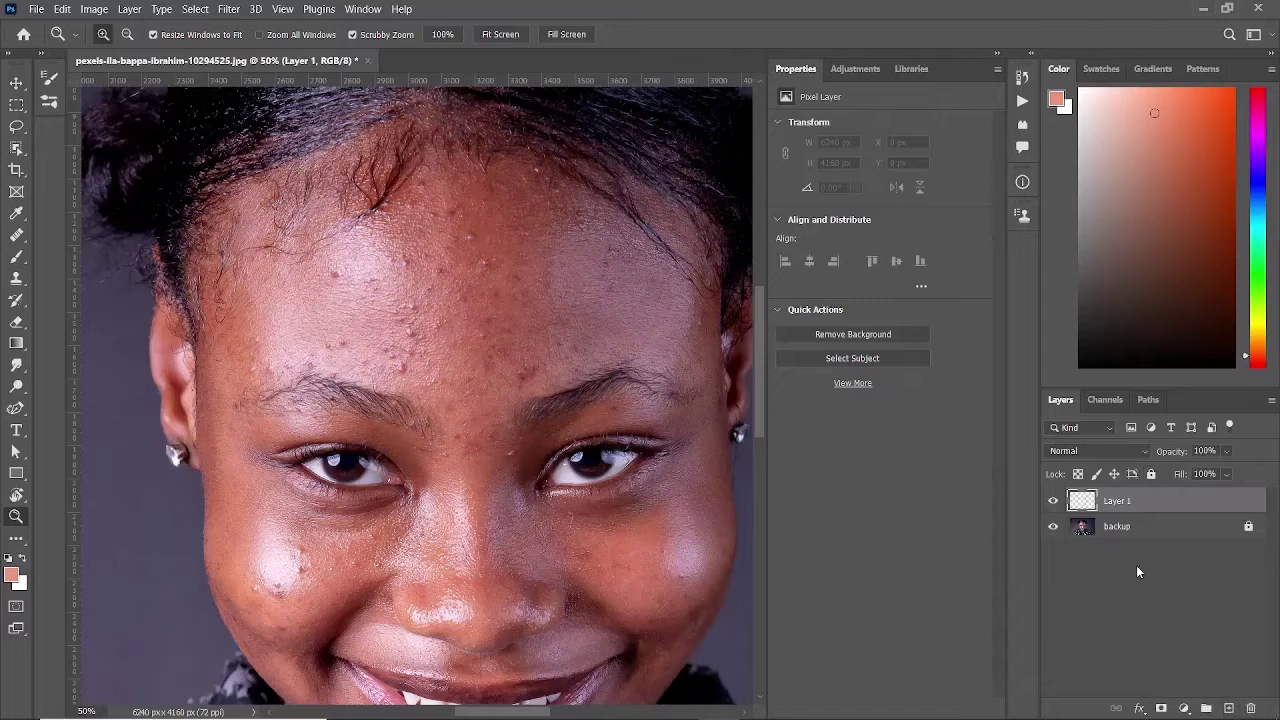
{"action": "double_click", "coordinate": [1117, 501]}
{"action": "type", "text": "rov"}
{"action": "key", "text": "BackSpace"}
{"action": "type", "text": "emoving pimples/blemis"}
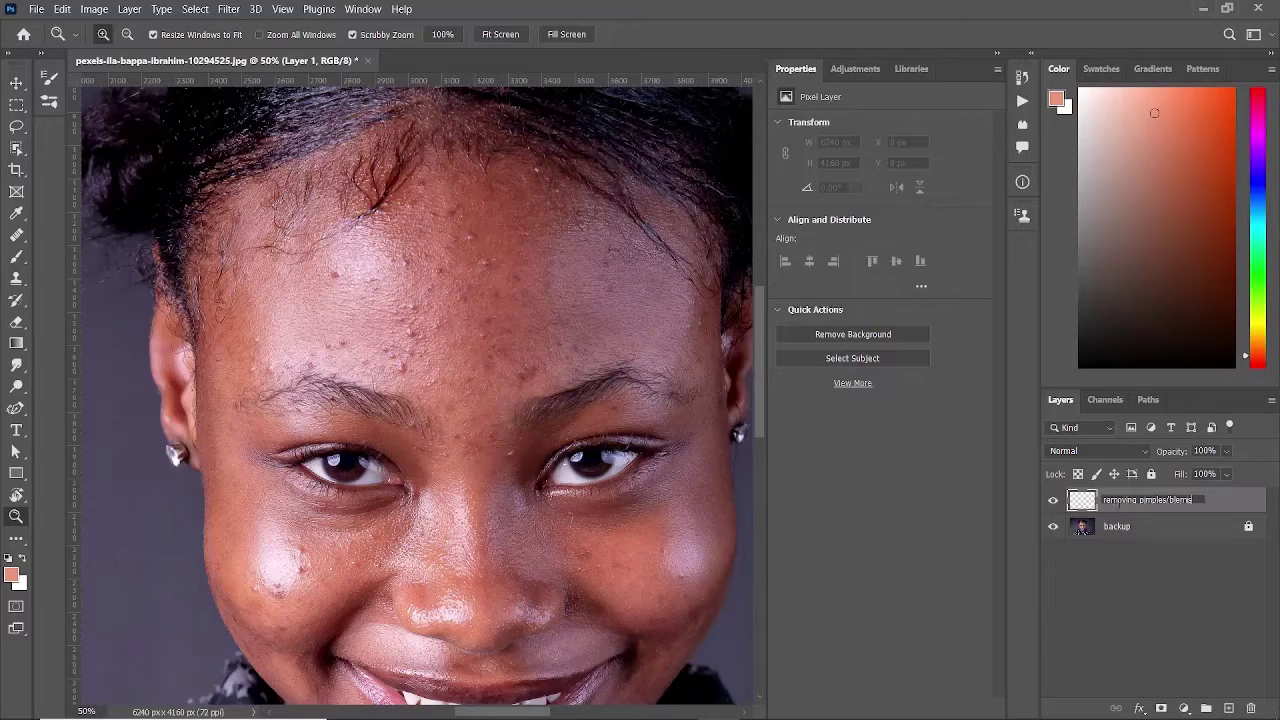
{"action": "type", "text": "hes"}
{"action": "left_click", "coordinate": [1147, 566]}
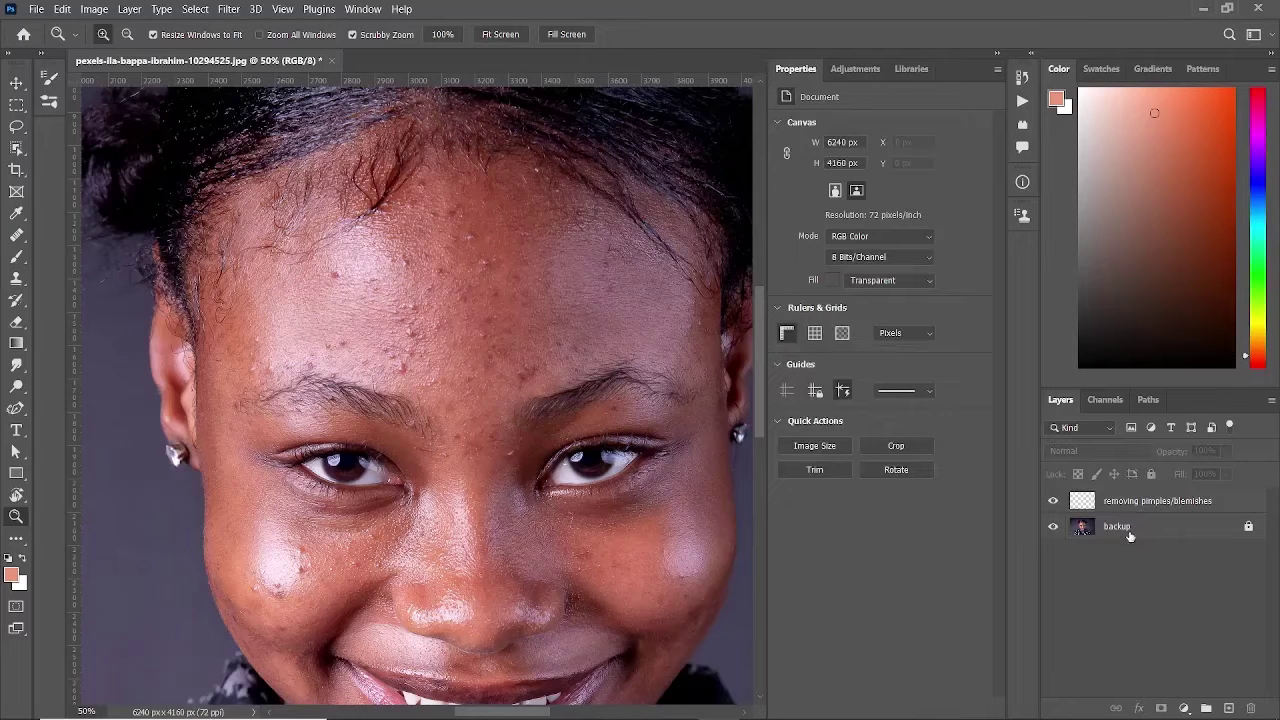
Duplicate the backup layer as "backup copy" and hide the original backup layer.
{"action": "left_click", "coordinate": [1131, 531]}
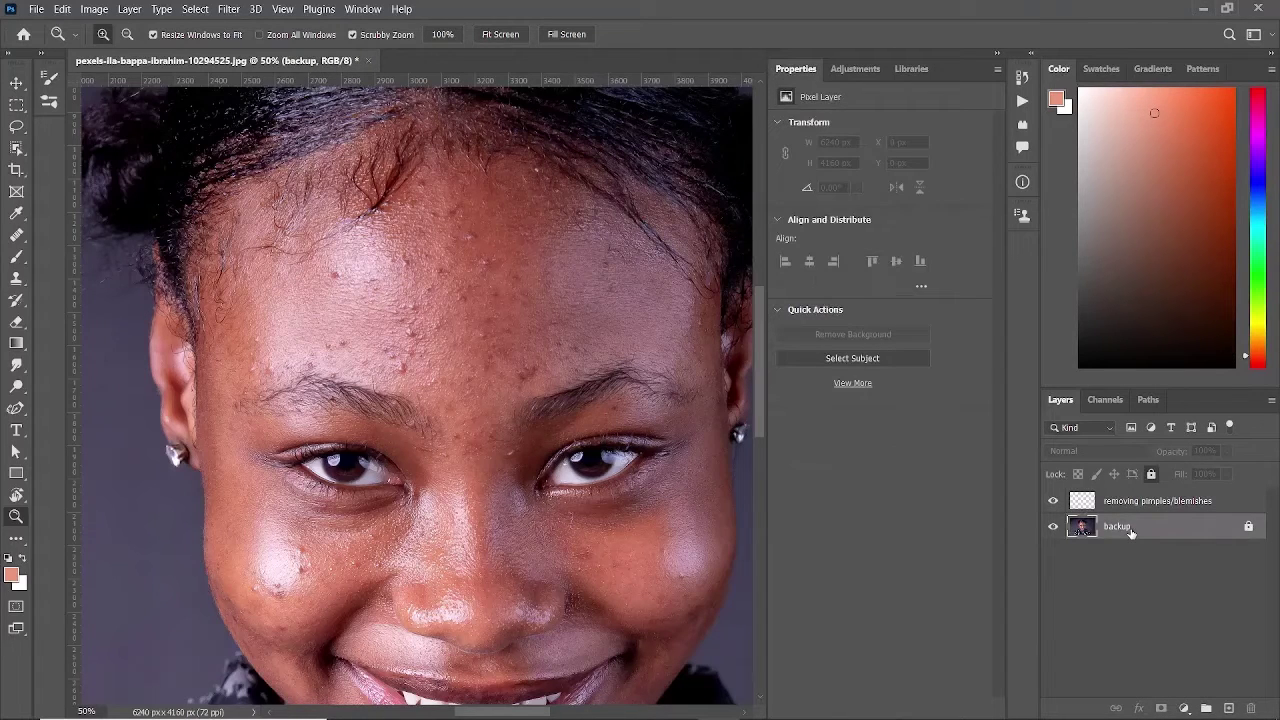
{"action": "right_click", "coordinate": [1131, 531]}
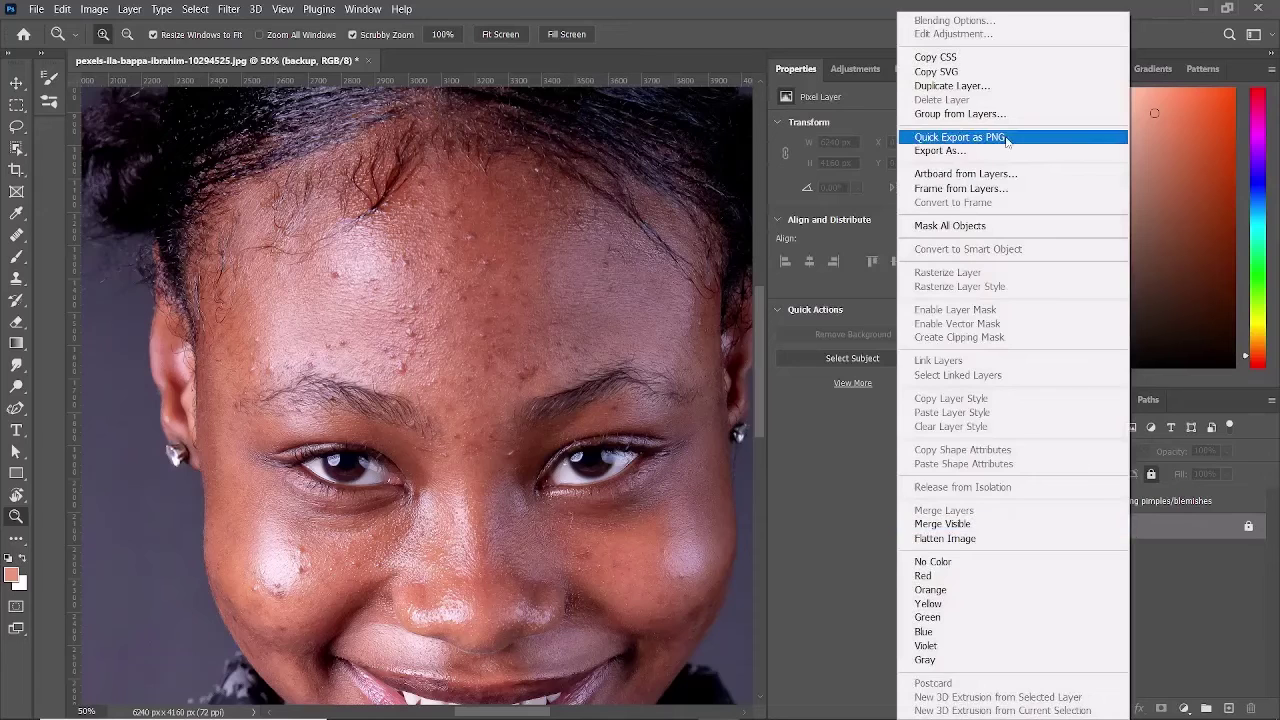
{"action": "left_click", "coordinate": [985, 87]}
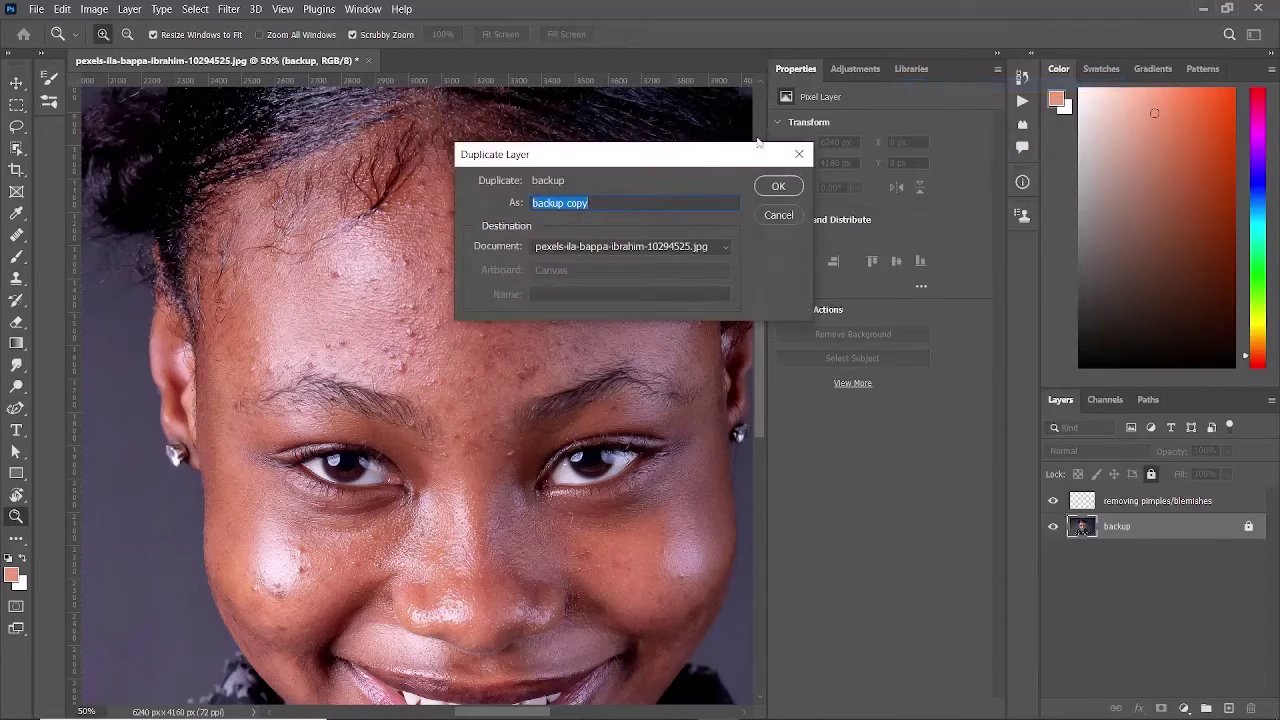
{"action": "left_click", "coordinate": [777, 192]}
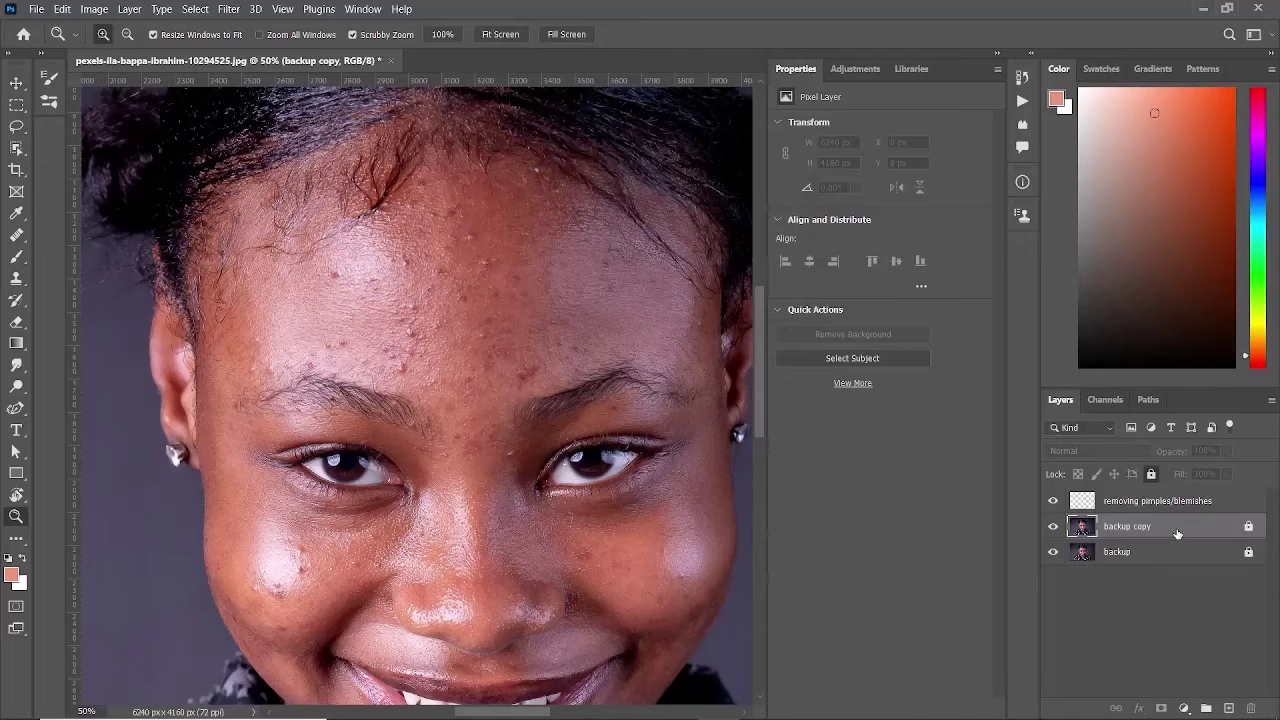
{"action": "left_click", "coordinate": [1053, 554]}
On the removing pimples/blemishes layer, use the Healing Brush to remove the spots on the forehead highlight and above the picture-left eyebrow.
{"action": "left_click", "coordinate": [1145, 504]}
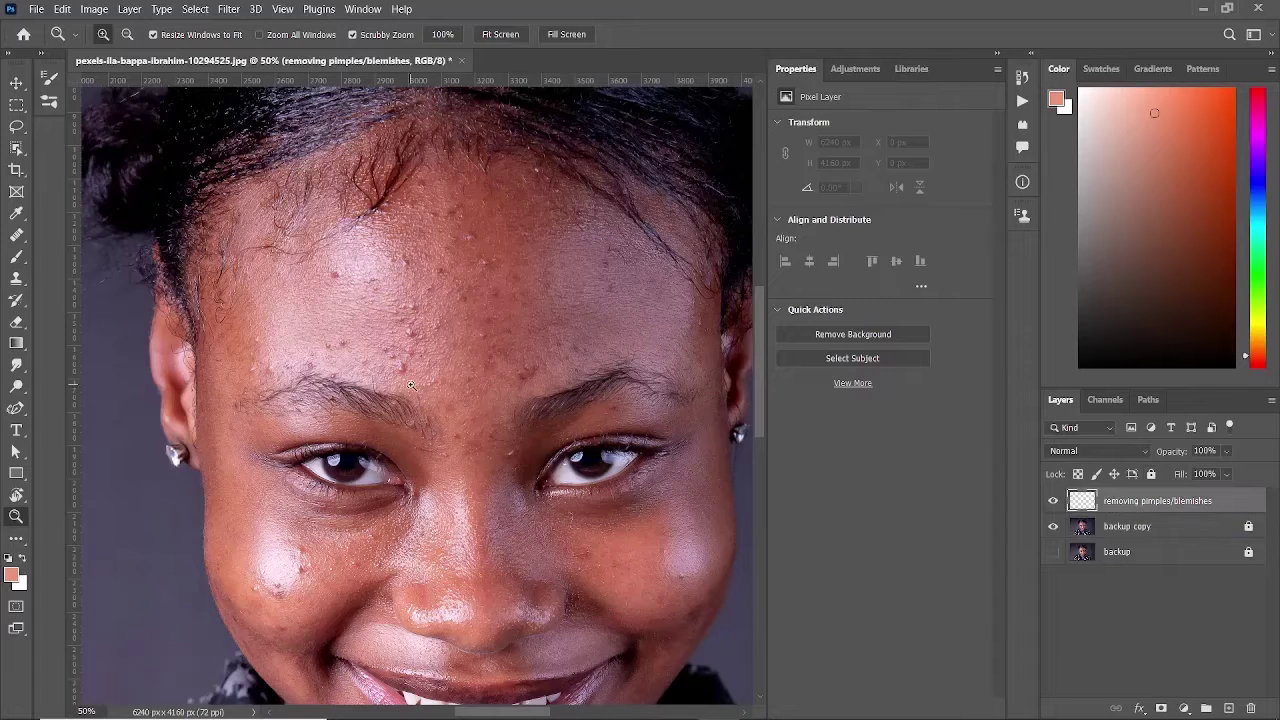
{"action": "left_click", "coordinate": [12, 238]}
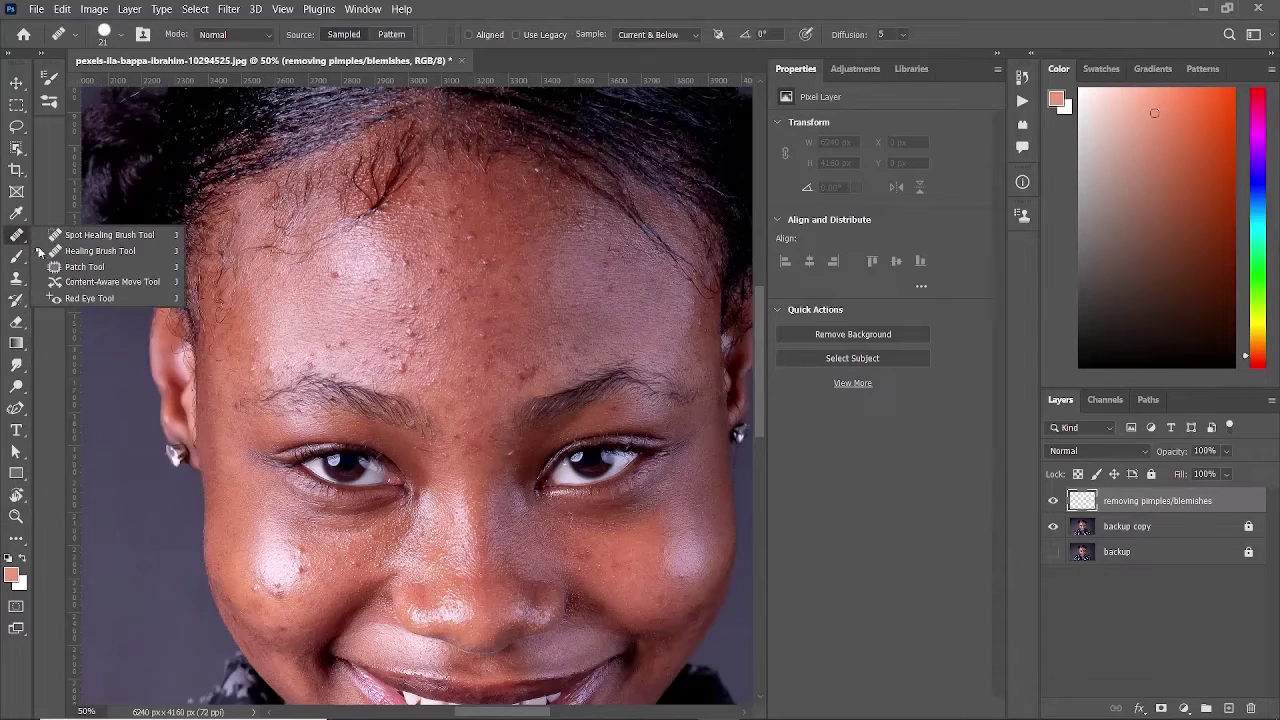
{"action": "left_click", "coordinate": [69, 254]}
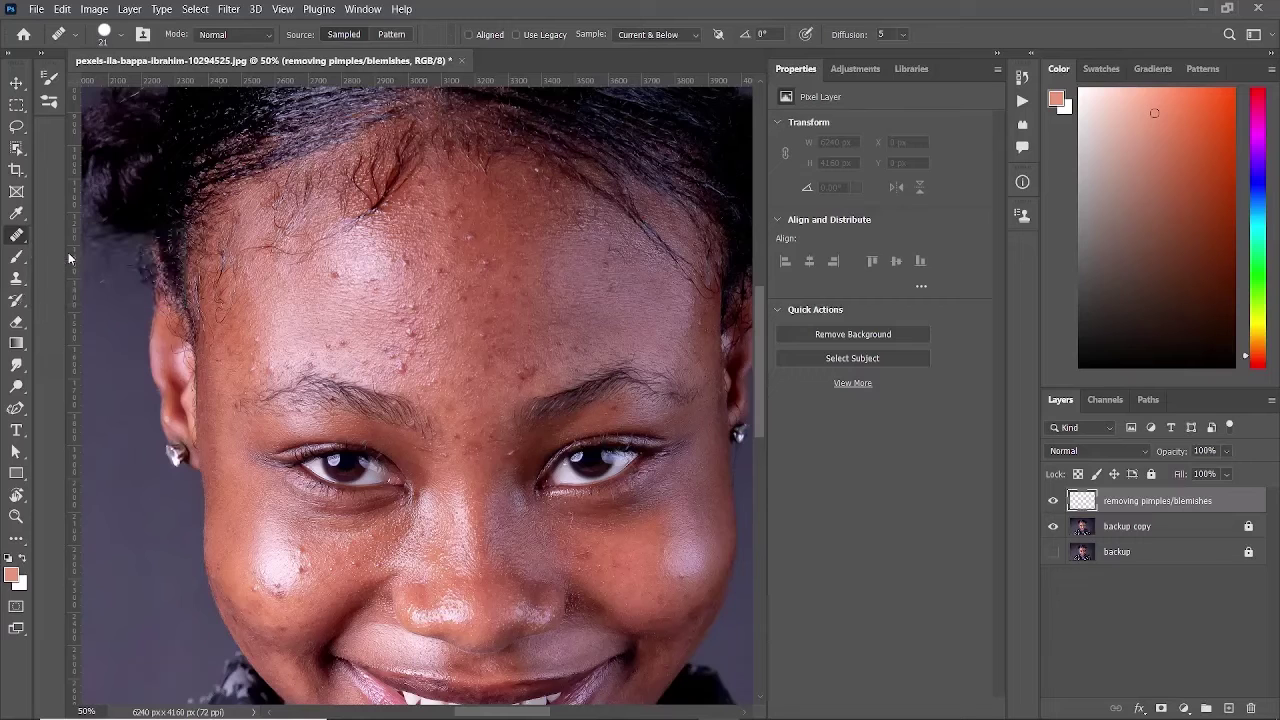
{"action": "left_click", "coordinate": [117, 42]}
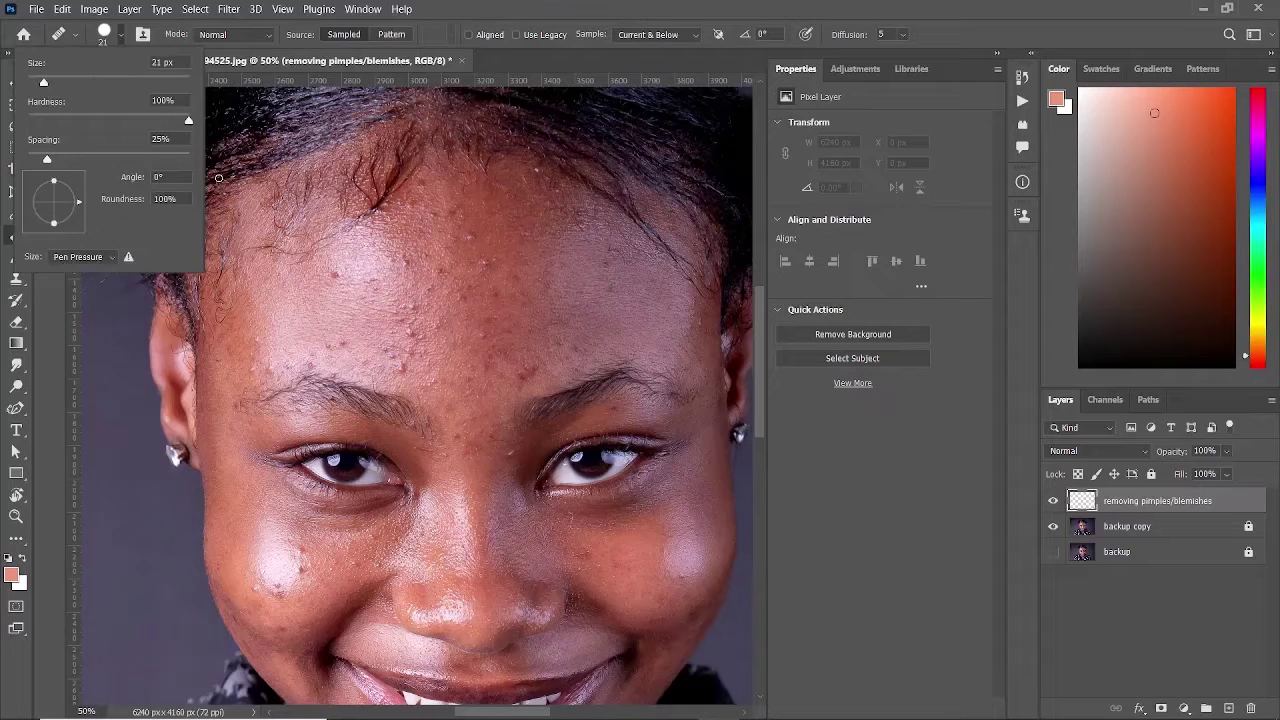
{"action": "left_click", "coordinate": [461, 7]}
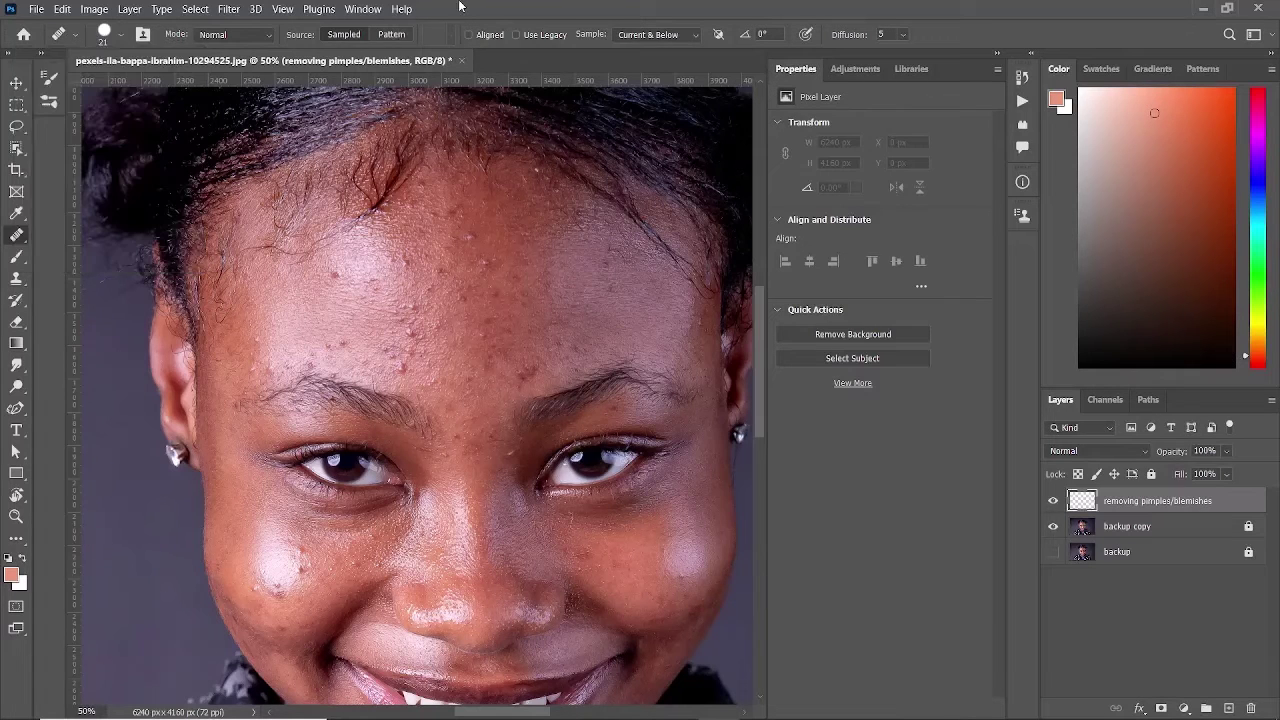
{"action": "left_click", "coordinate": [17, 516]}
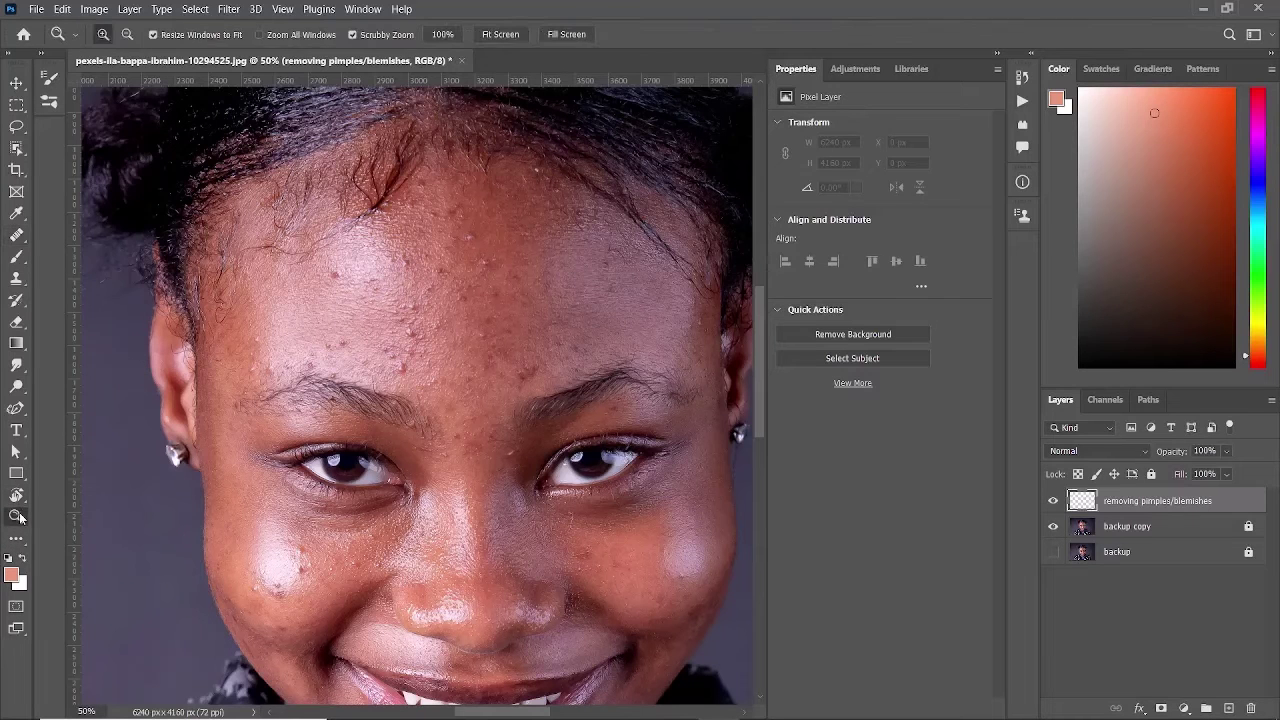
{"action": "left_click", "coordinate": [361, 347]}
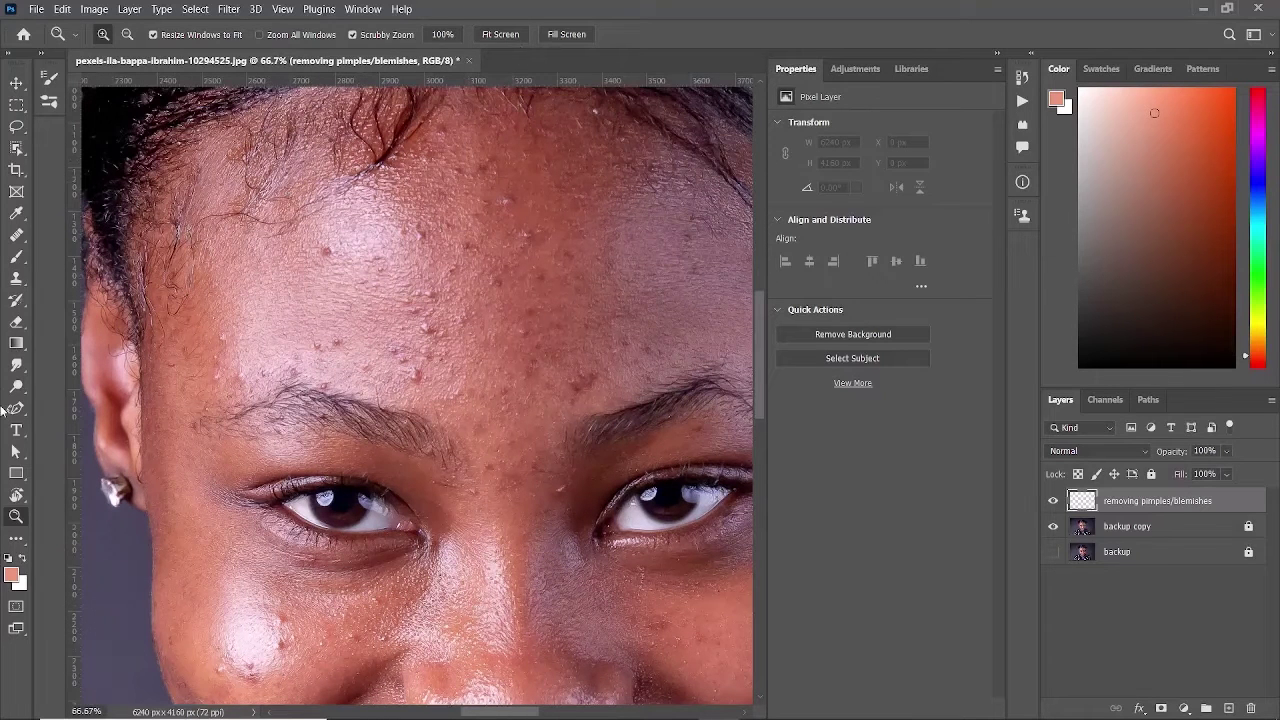
{"action": "left_click", "coordinate": [17, 236]}
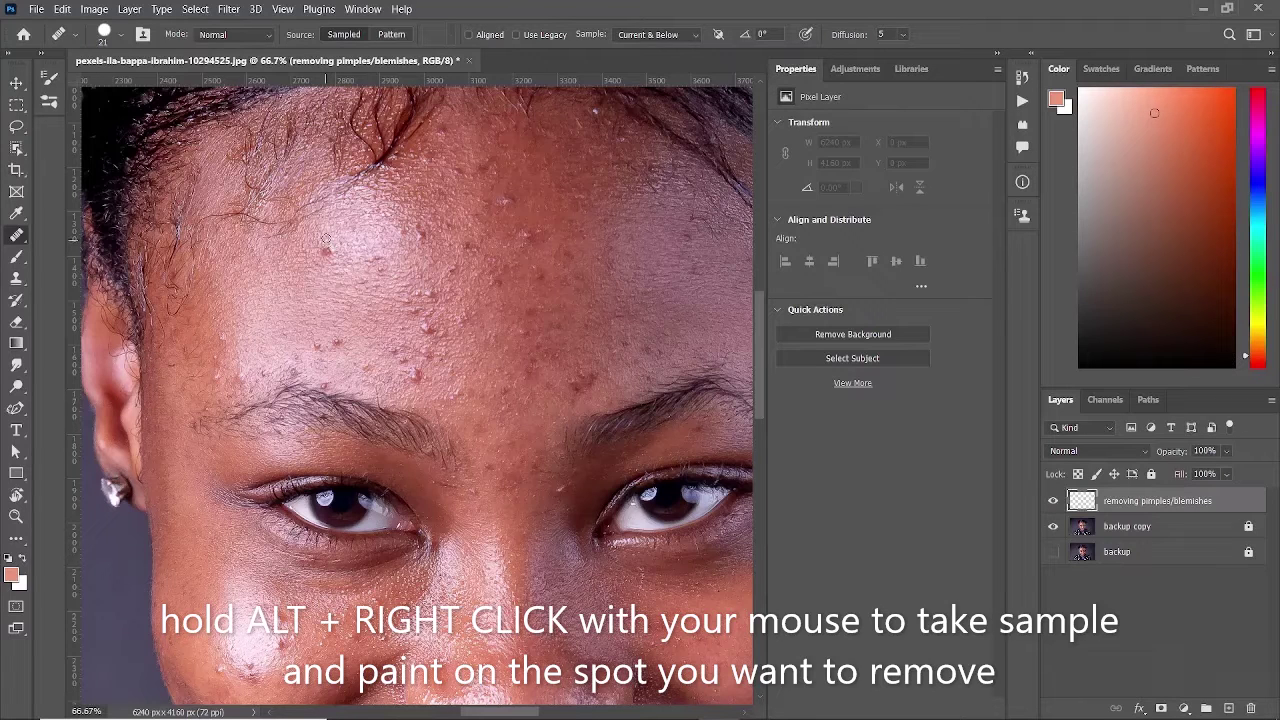
{"action": "key", "text": "alt"}
{"action": "left_click", "coordinate": [324, 247]}
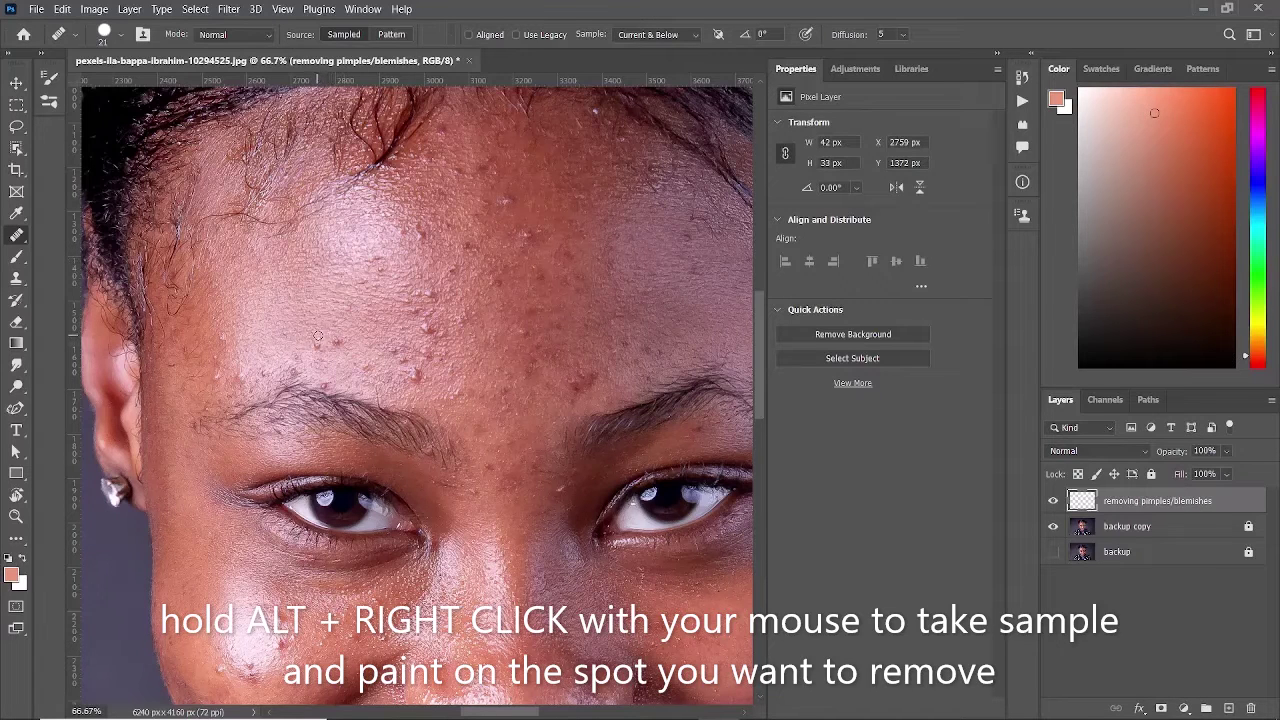
{"action": "left_click", "coordinate": [318, 336], "text": "alt"}
{"action": "left_click_drag", "start_coordinate": [315, 345], "coordinate": [320, 344]}
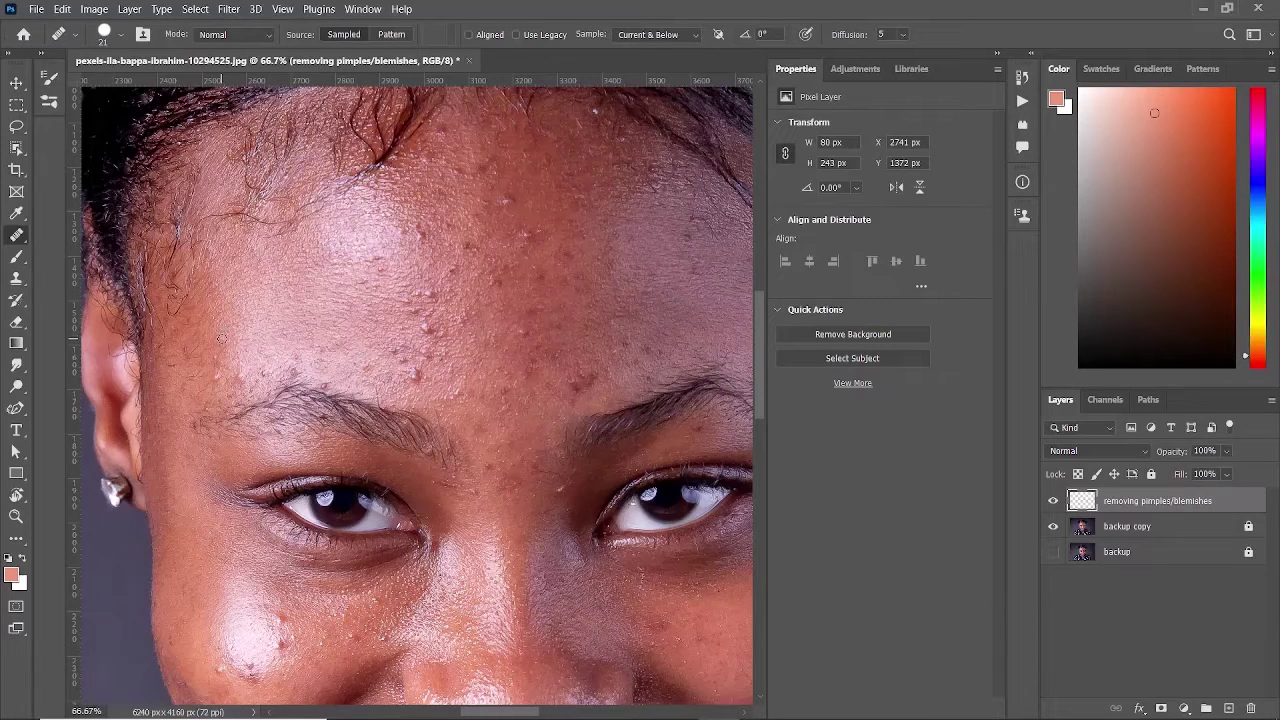
Heal the small bumps at the picture-left temple, just above the outer end of the eyebrow, undoing a stray dab.
{"action": "left_click", "coordinate": [222, 338]}
{"action": "left_click", "coordinate": [232, 372]}
{"action": "left_click", "coordinate": [215, 357]}
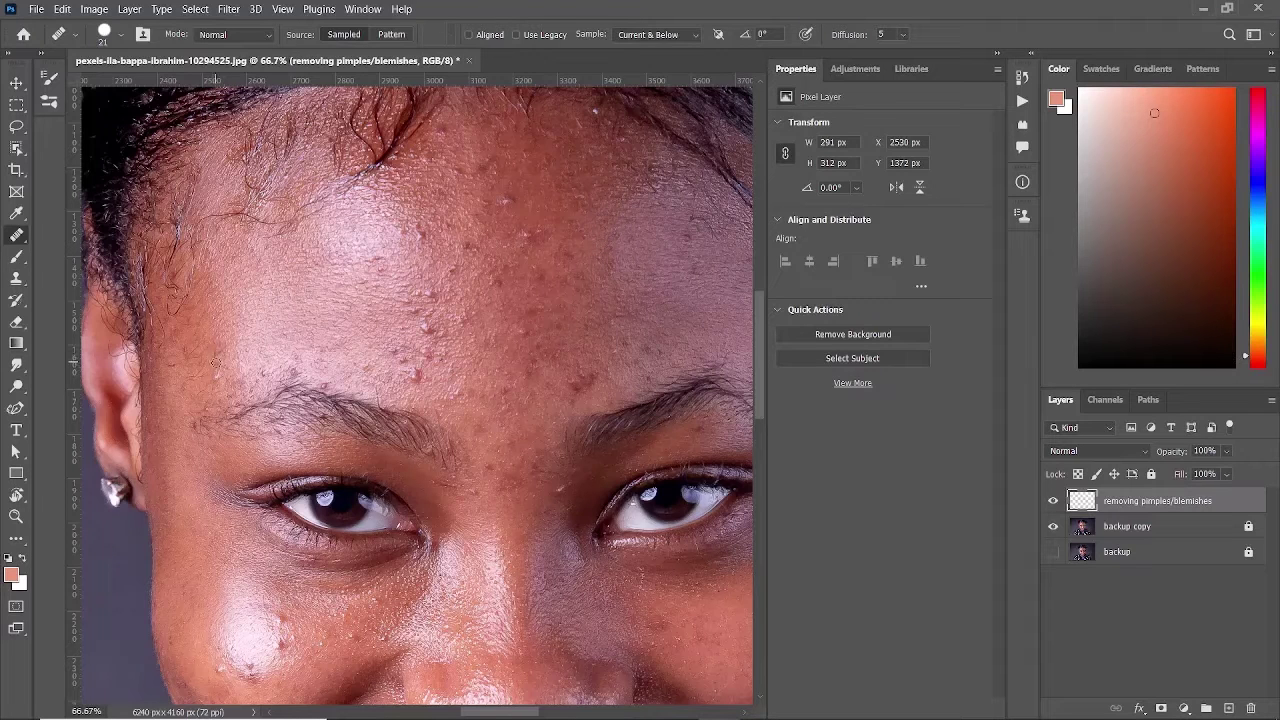
{"action": "left_click", "coordinate": [307, 365]}
{"action": "key", "text": "ctrl+z"}
{"action": "left_click", "coordinate": [215, 351], "text": "alt"}
{"action": "left_click", "coordinate": [215, 356]}
{"action": "left_click", "coordinate": [212, 354]}
Heal the pimples above the inner part of the picture-left eyebrow and beside the forehead highlight, resampling nearby clean skin.
{"action": "left_click", "coordinate": [416, 368]}
{"action": "left_click_drag", "start_coordinate": [415, 377], "coordinate": [414, 380]}
{"action": "left_click", "coordinate": [419, 385]}
{"action": "left_click", "coordinate": [362, 355], "text": "alt"}
{"action": "left_click", "coordinate": [366, 366]}
{"action": "left_click", "coordinate": [325, 386]}
{"action": "left_click", "coordinate": [421, 235], "text": "alt"}
{"action": "left_click", "coordinate": [418, 223]}
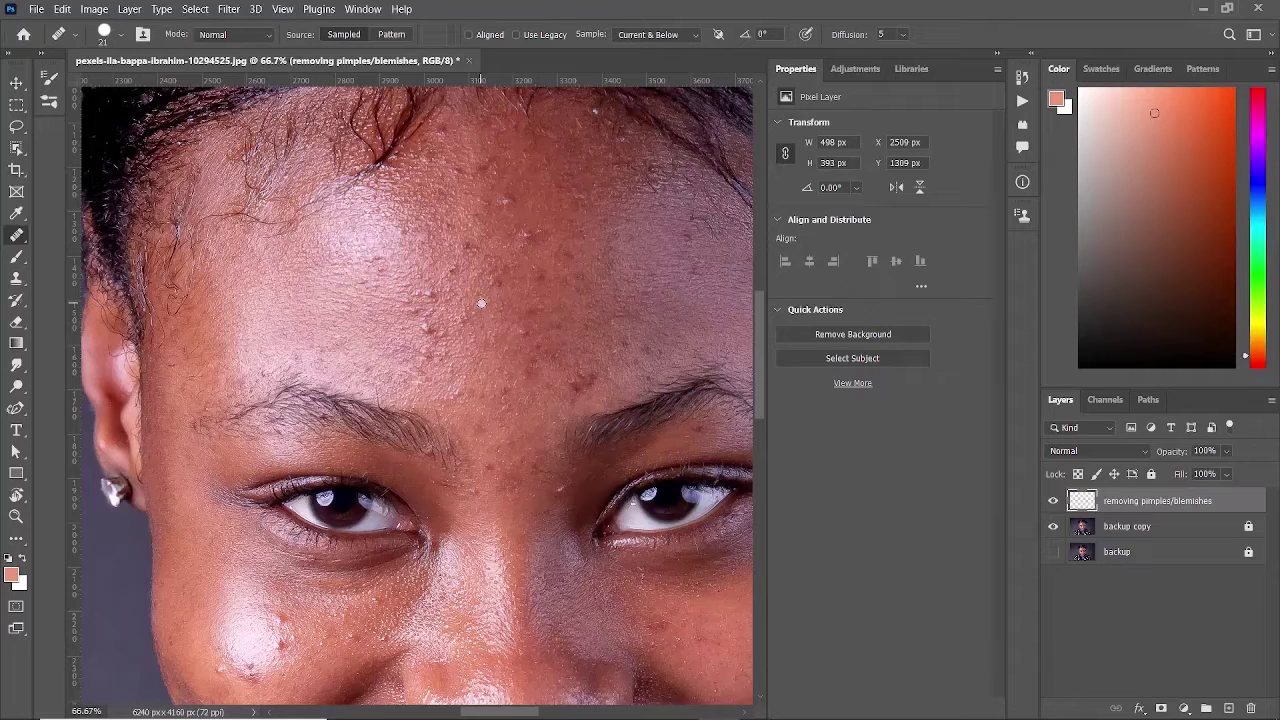
Compare the forehead before and after healing by toggling the removing pimples/blemishes layer's visibility.
{"action": "left_click", "coordinate": [1054, 502]}
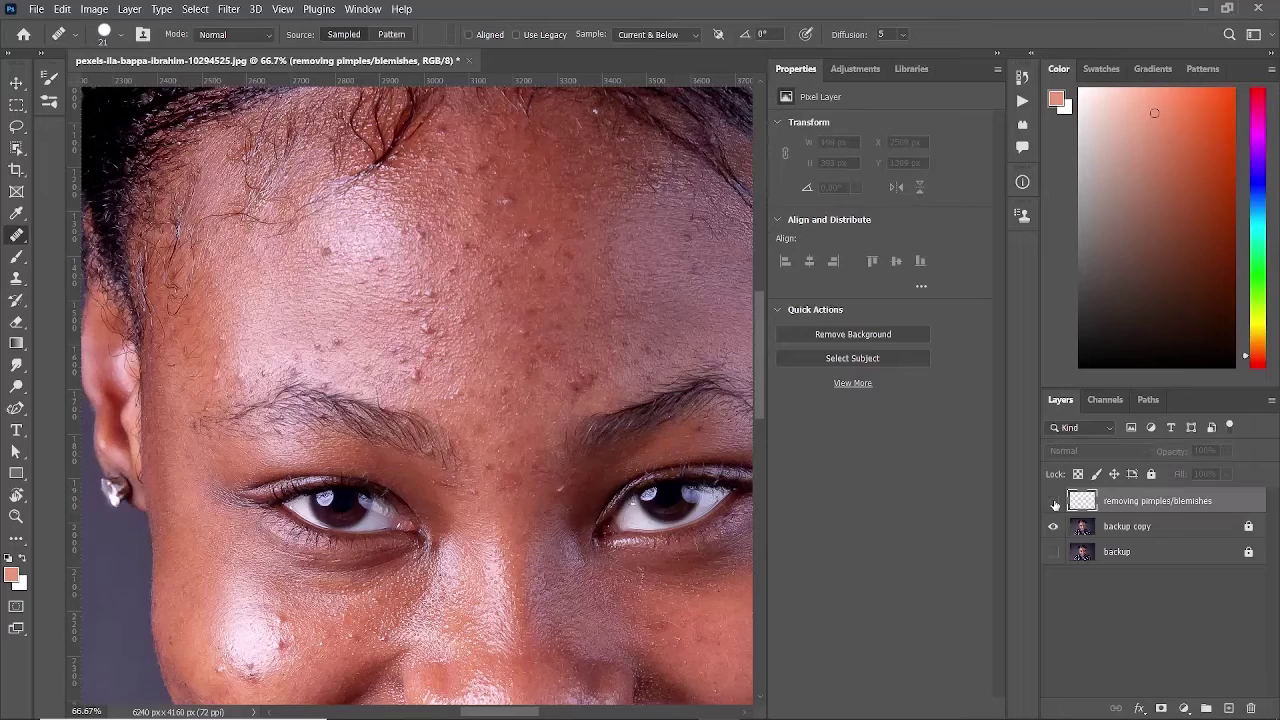
{"action": "left_click", "coordinate": [1054, 502]}
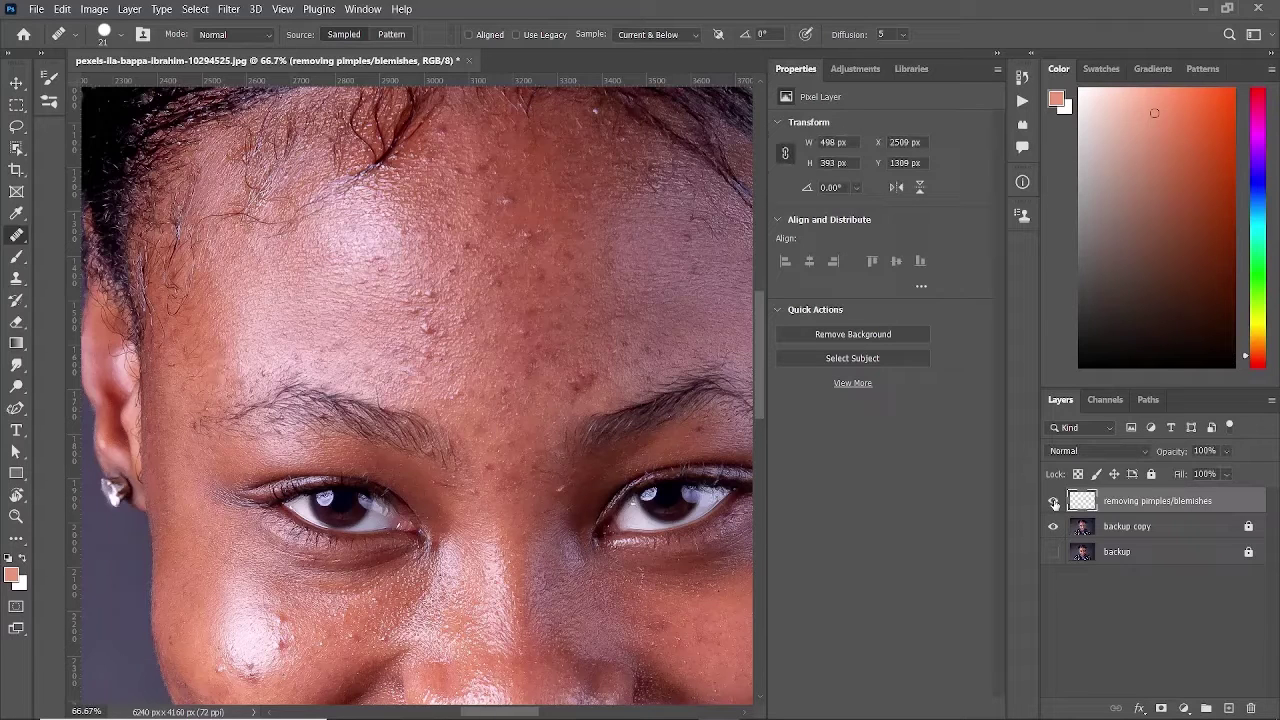
{"action": "left_click", "coordinate": [1054, 502]}
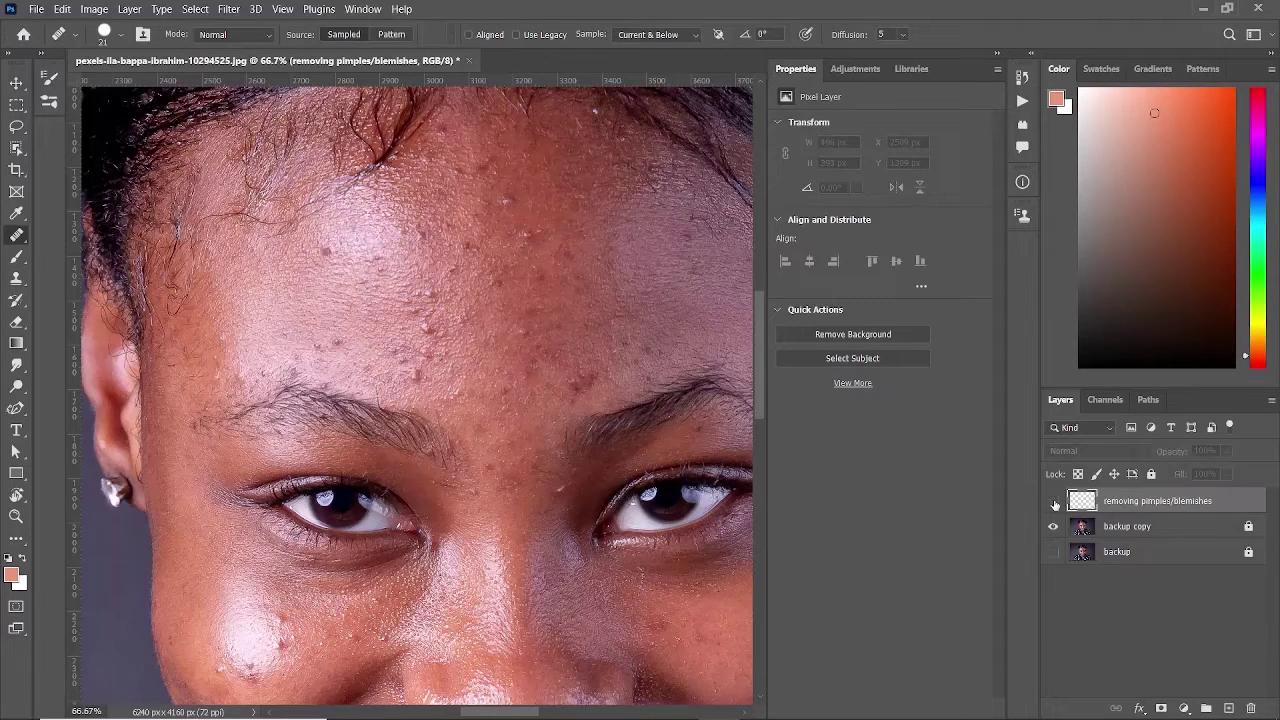
{"action": "left_click", "coordinate": [1054, 502]}
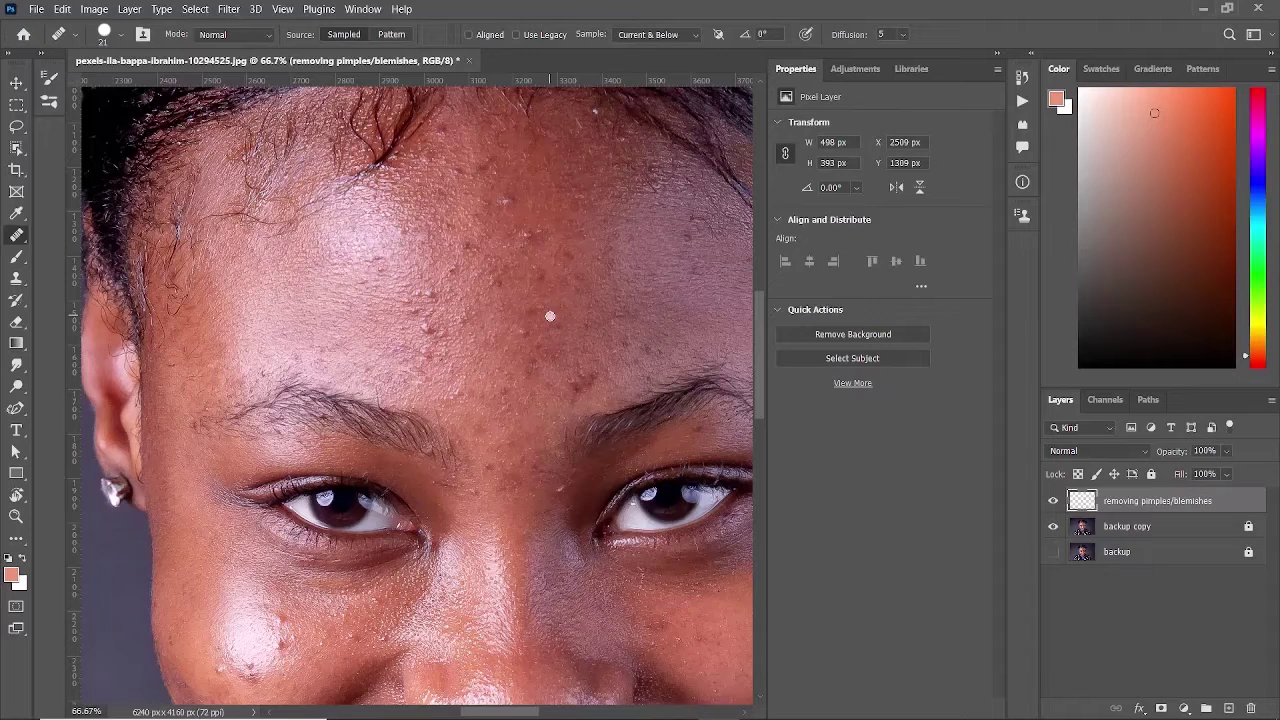
Sample clean forehead skin and heal the pimples across the middle and upper centre of the forehead.
{"action": "left_click", "coordinate": [414, 321], "text": "alt"}
{"action": "left_click", "coordinate": [426, 329]}
{"action": "left_click", "coordinate": [430, 330]}
{"action": "left_click", "coordinate": [433, 299]}
{"action": "left_click", "coordinate": [508, 201]}
{"action": "left_click", "coordinate": [486, 166]}
{"action": "left_click", "coordinate": [525, 232]}
{"action": "left_click", "coordinate": [530, 308]}
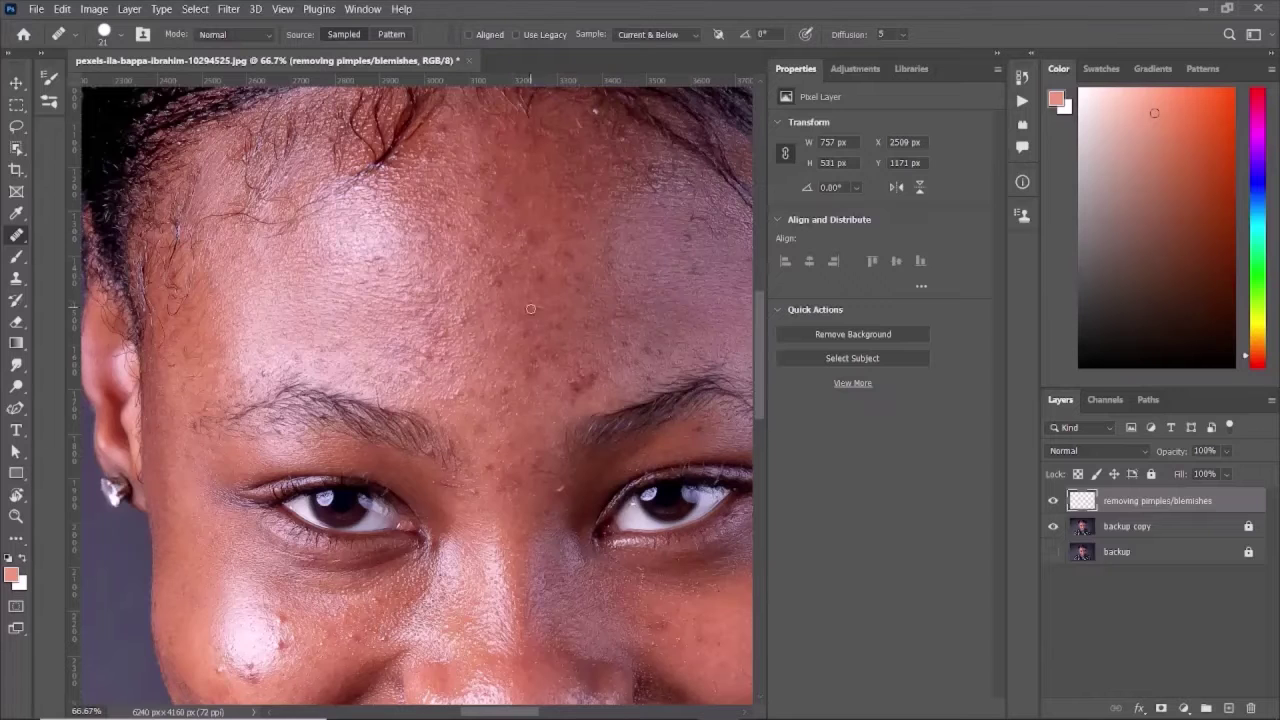
Heal the remaining dark spots on the central forehead, above the picture-right eyebrow and near the hairline.
{"action": "left_click", "coordinate": [562, 287]}
{"action": "left_click", "coordinate": [504, 266]}
{"action": "left_click", "coordinate": [573, 382]}
{"action": "left_click", "coordinate": [530, 372]}
{"action": "left_click", "coordinate": [687, 237]}
{"action": "left_click", "coordinate": [442, 118]}
Heal the pimples around the highlight and along the lower edge of the picture-left cheek.
{"action": "scroll", "coordinate": [283, 330], "scroll_direction": "down", "scroll_amount": 3}
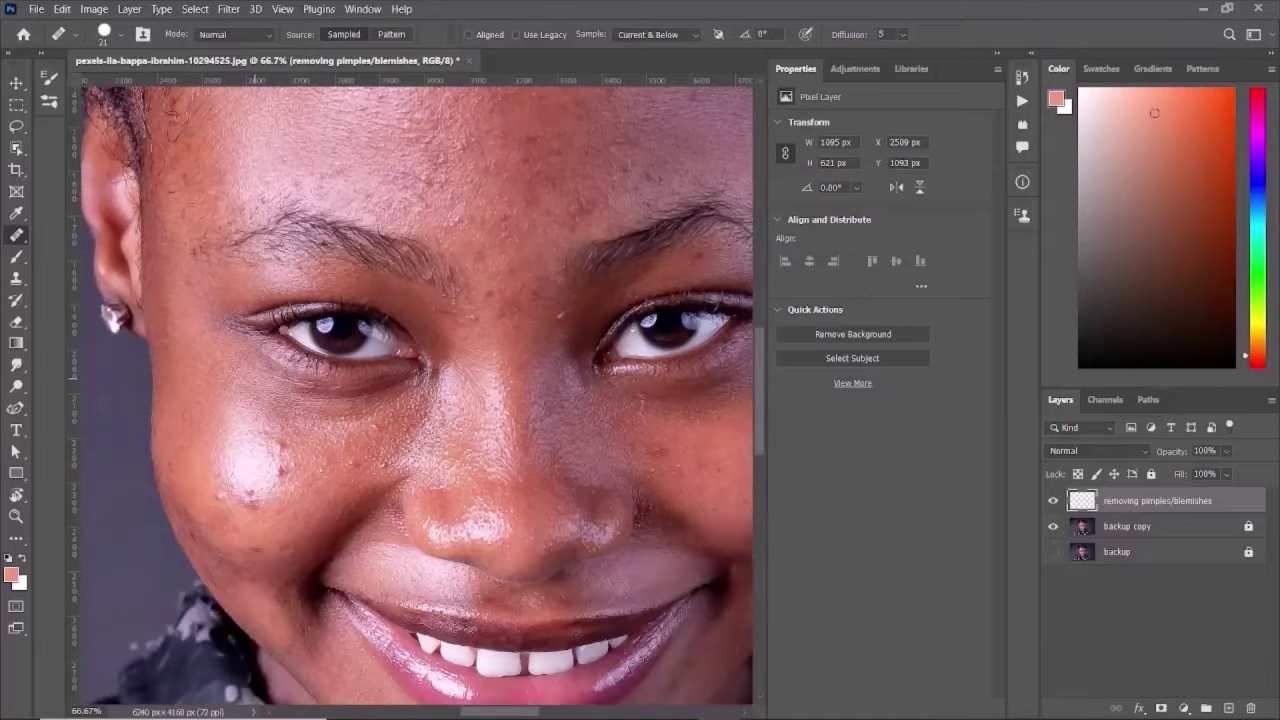
{"action": "left_click", "coordinate": [280, 447]}
{"action": "left_click", "coordinate": [280, 469]}
{"action": "left_click", "coordinate": [256, 496]}
{"action": "left_click", "coordinate": [252, 502]}
{"action": "left_click", "coordinate": [264, 493]}
{"action": "left_click", "coordinate": [215, 486]}
{"action": "left_click", "coordinate": [195, 539]}
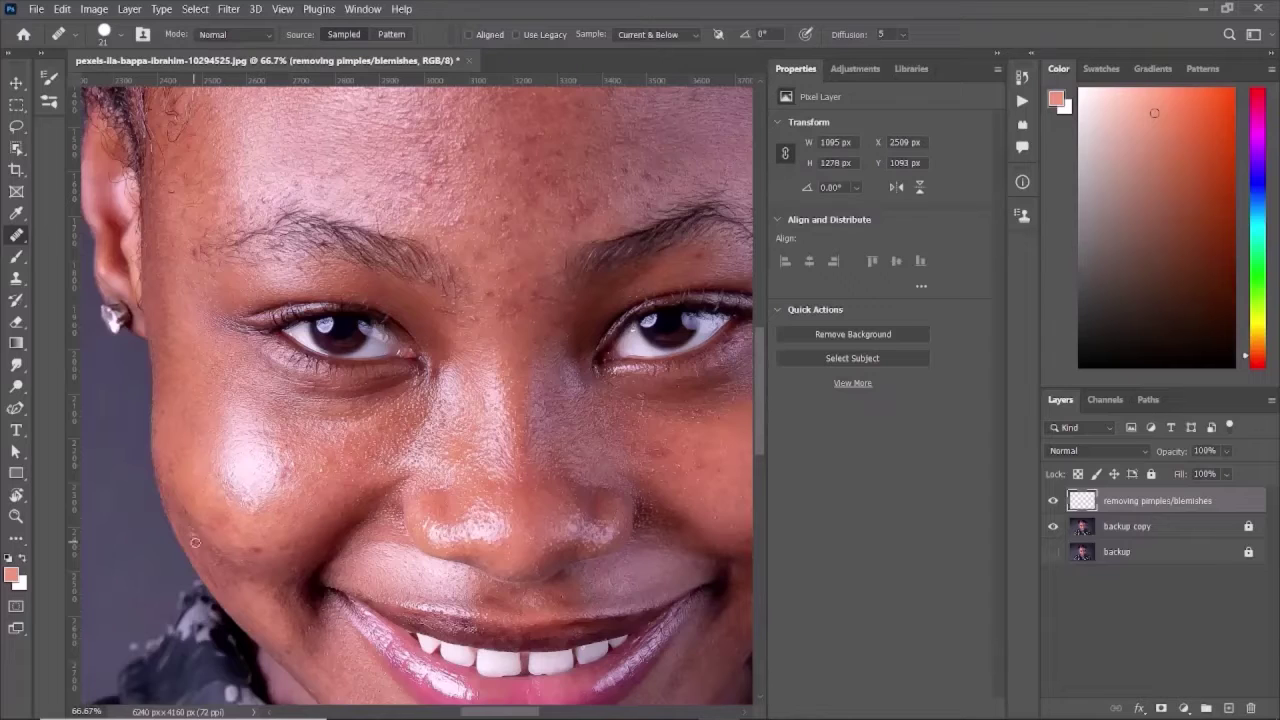
{"action": "left_click", "coordinate": [259, 560]}
Heal the blemishes along the lower edge of the chin.
{"action": "scroll", "coordinate": [651, 534], "scroll_direction": "up", "scroll_amount": 5}
{"action": "scroll", "coordinate": [669, 532], "scroll_direction": "down", "scroll_amount": 2}
{"action": "scroll", "coordinate": [670, 532], "scroll_direction": "down", "scroll_amount": 7}
{"action": "left_click", "coordinate": [504, 625]}
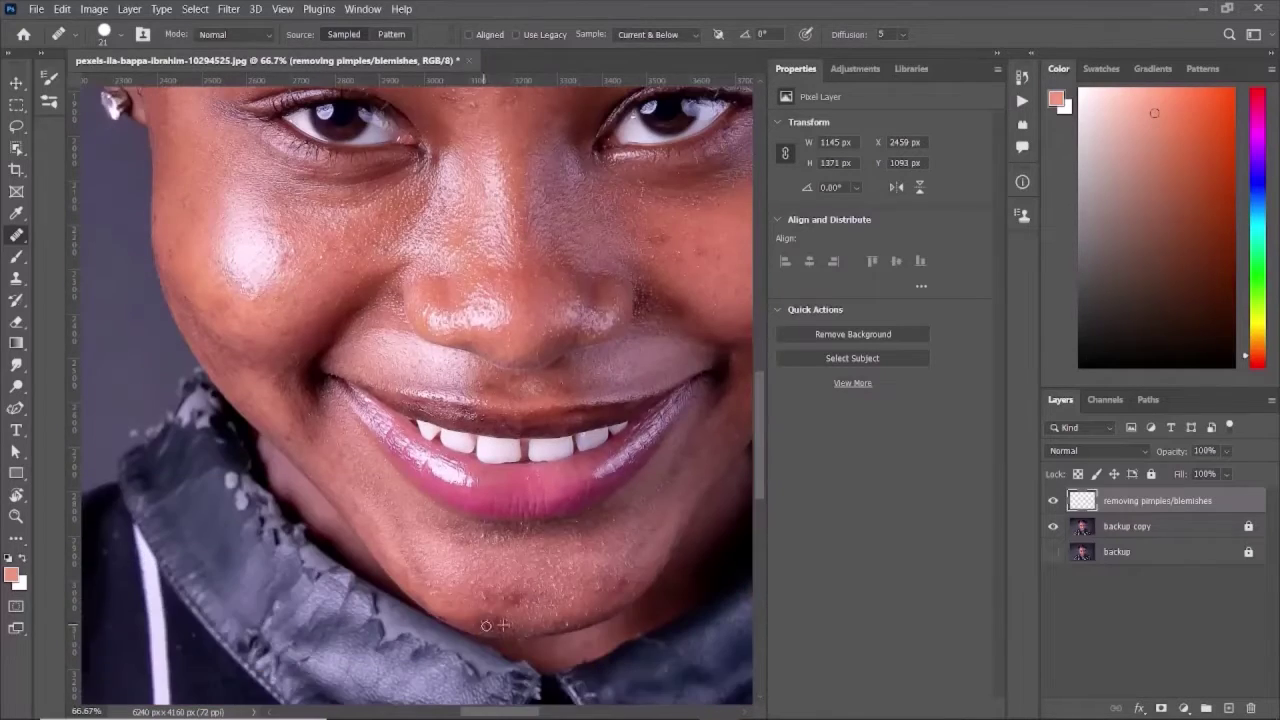
{"action": "left_click", "coordinate": [459, 631]}
Heal the spot on the picture-right temple, between the forehead and the ear.
{"action": "scroll", "coordinate": [567, 616], "scroll_direction": "up", "scroll_amount": 6}
{"action": "scroll", "coordinate": [567, 615], "scroll_direction": "right", "scroll_amount": 4}
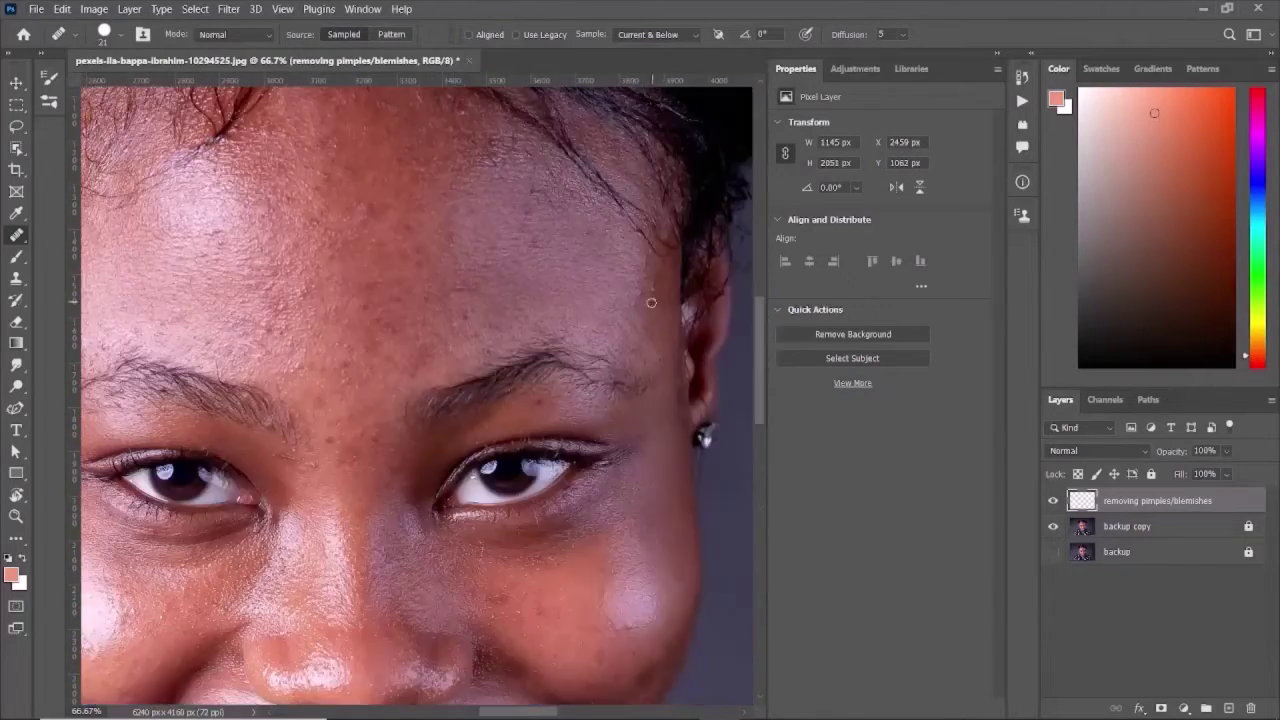
{"action": "left_click", "coordinate": [656, 287]}
Sample clean skin beside the mouth and heal along the picture-right side of the chin.
{"action": "scroll", "coordinate": [560, 350], "scroll_direction": "down", "scroll_amount": 1}
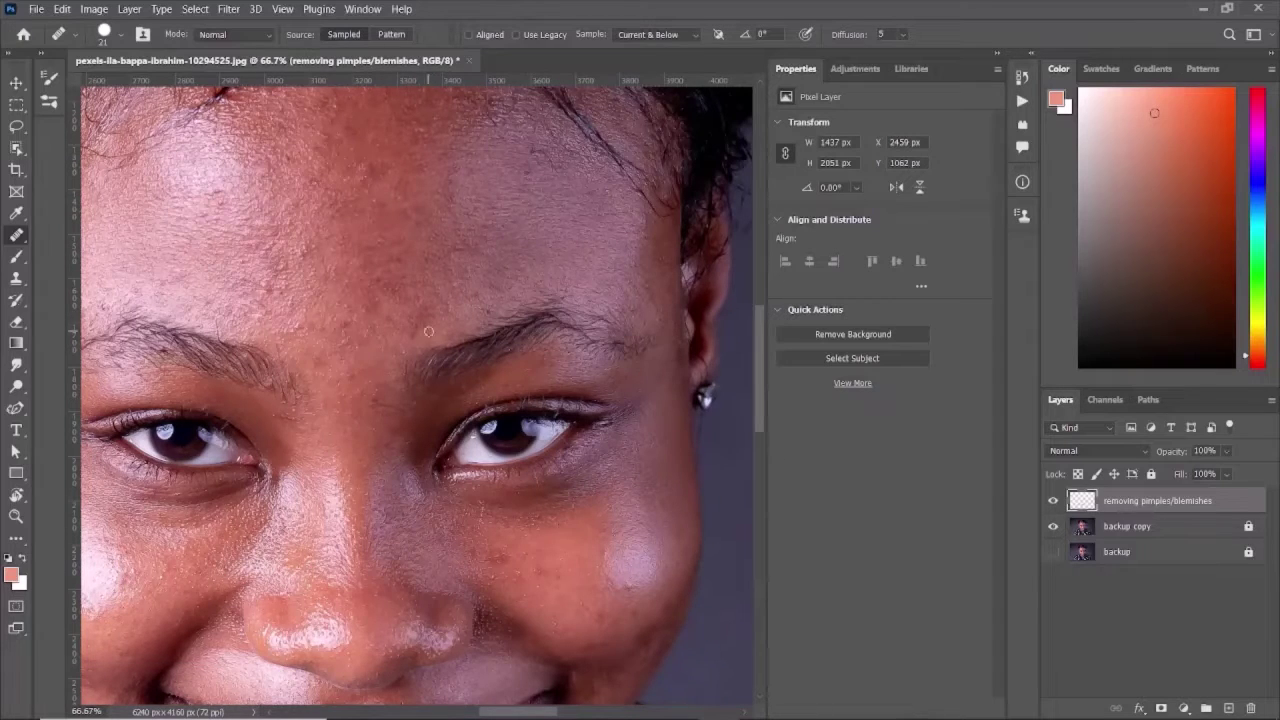
{"action": "scroll", "coordinate": [393, 293], "scroll_direction": "down", "scroll_amount": 3}
{"action": "scroll", "coordinate": [284, 376], "scroll_direction": "down", "scroll_amount": 2}
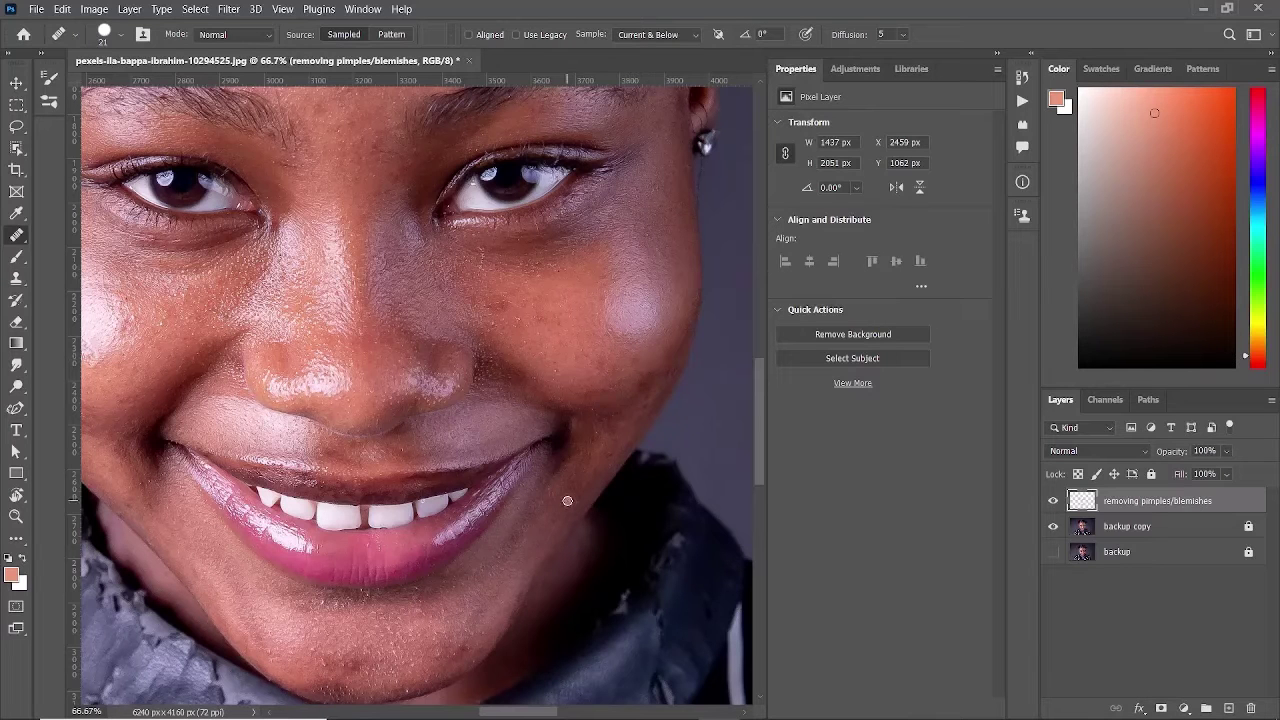
{"action": "scroll", "coordinate": [567, 500], "scroll_direction": "down", "scroll_amount": 1}
{"action": "scroll", "coordinate": [567, 500], "scroll_direction": "down", "scroll_amount": 2}
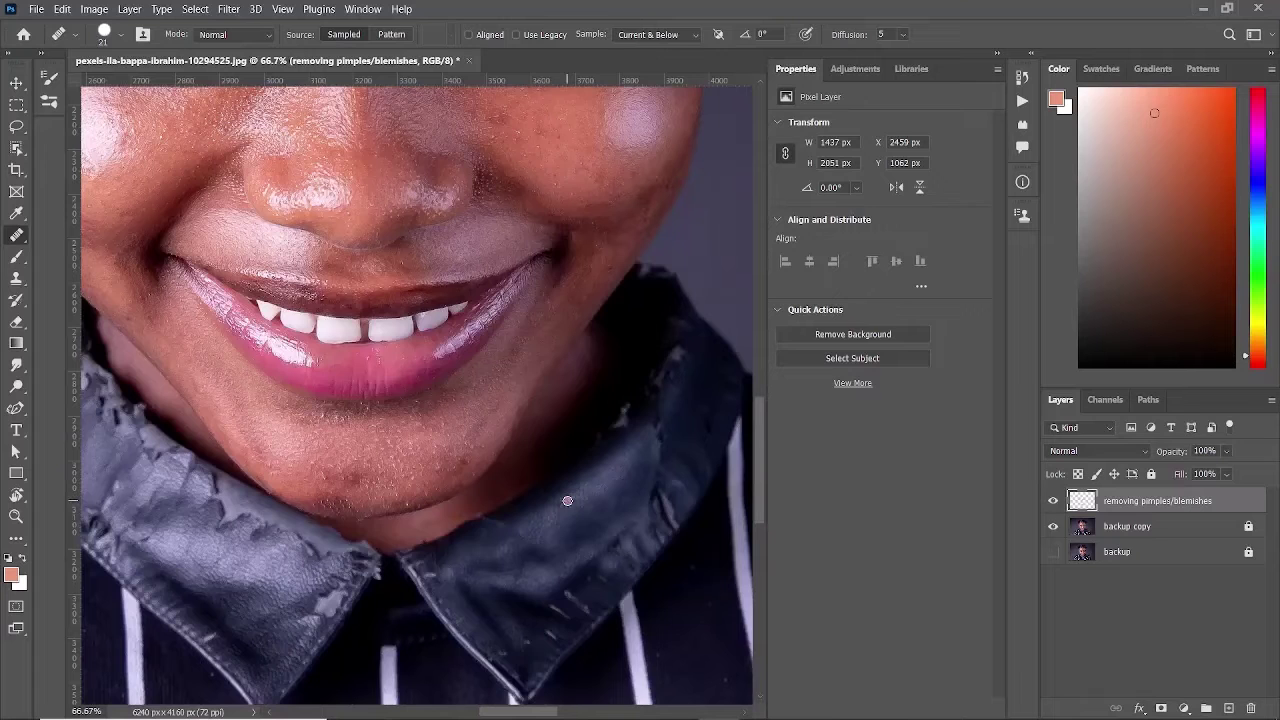
{"action": "left_click", "coordinate": [515, 401], "text": "alt"}
{"action": "left_click_drag", "start_coordinate": [522, 407], "coordinate": [508, 431]}
Fill the screen with the portrait to review the overall skin retouch.
{"action": "scroll", "coordinate": [515, 401], "scroll_direction": "up", "scroll_amount": 10}
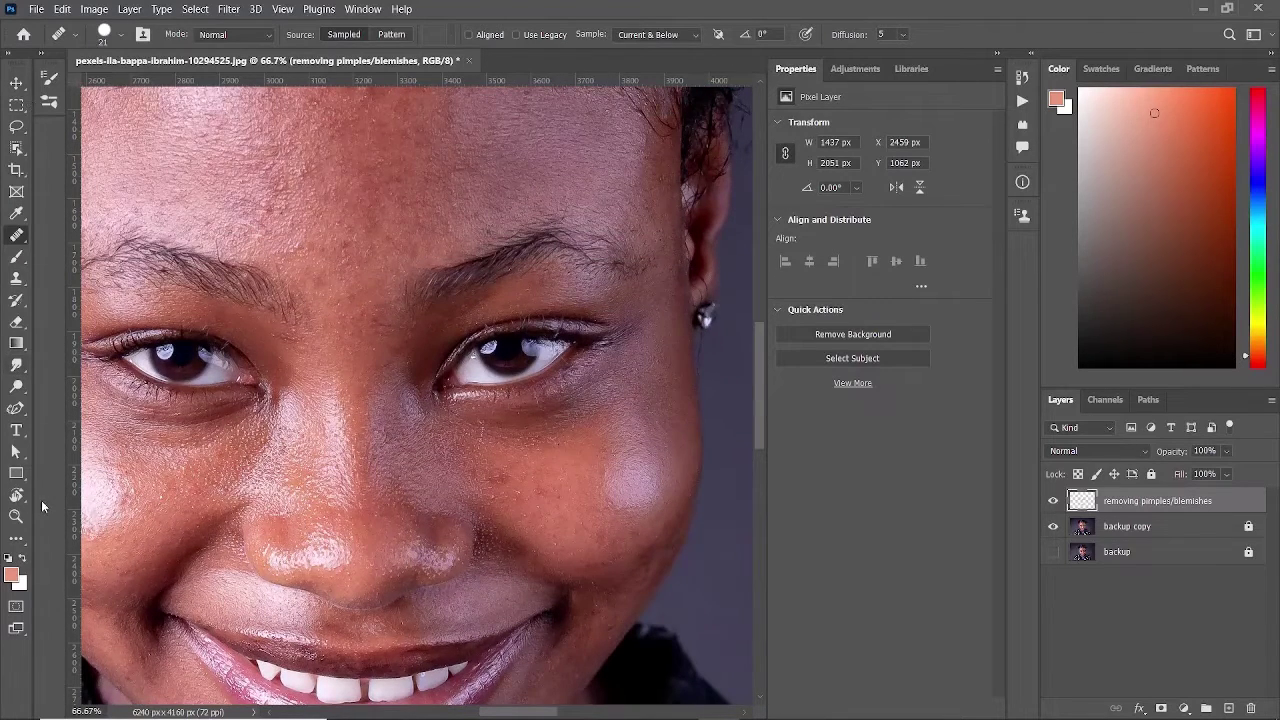
{"action": "left_click", "coordinate": [16, 516]}
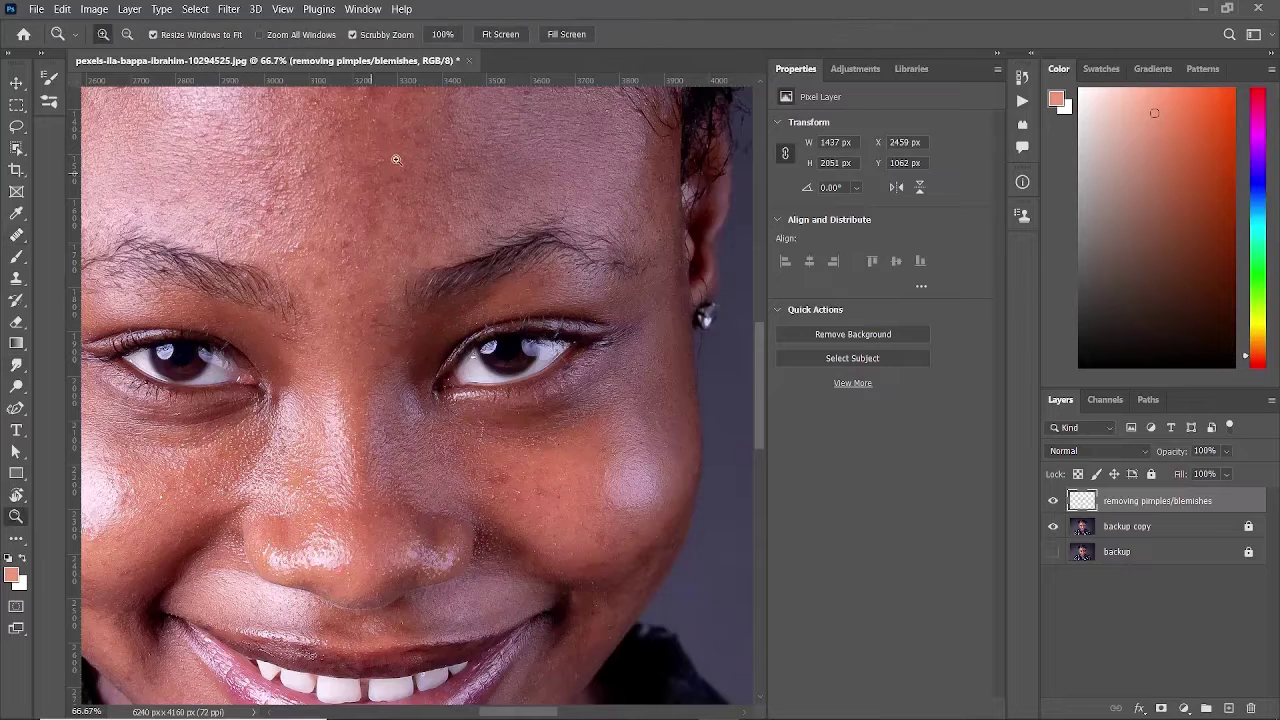
{"action": "left_click", "coordinate": [565, 34]}
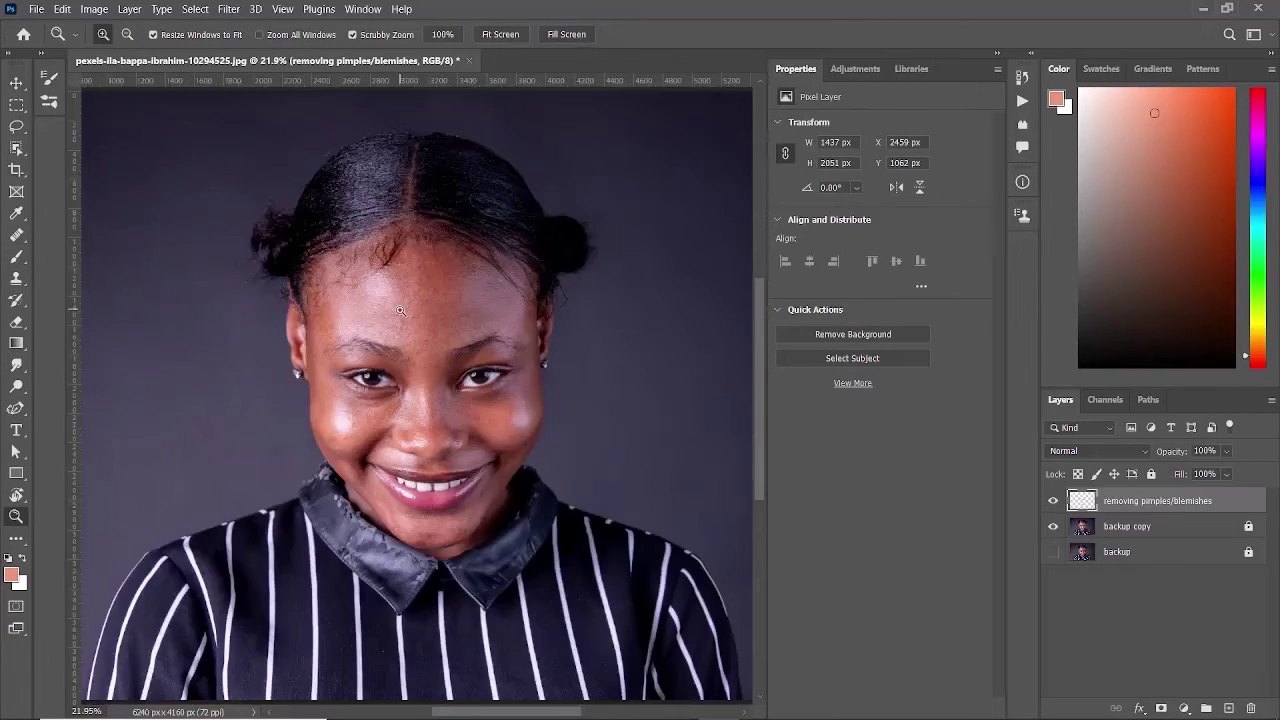
Compare the portrait before and after retouching by toggling the visibility of the removing pimples/blemishes layer.
{"action": "left_click", "coordinate": [1054, 502]}
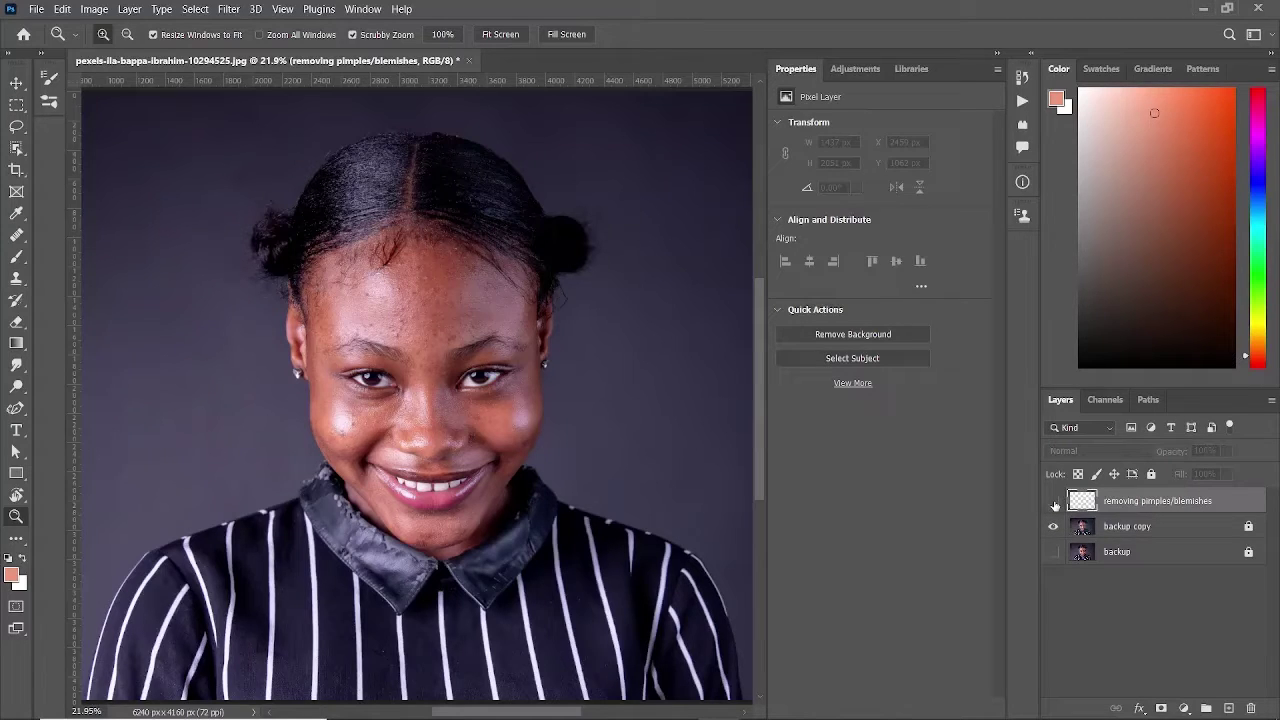
{"action": "left_click", "coordinate": [1054, 503]}
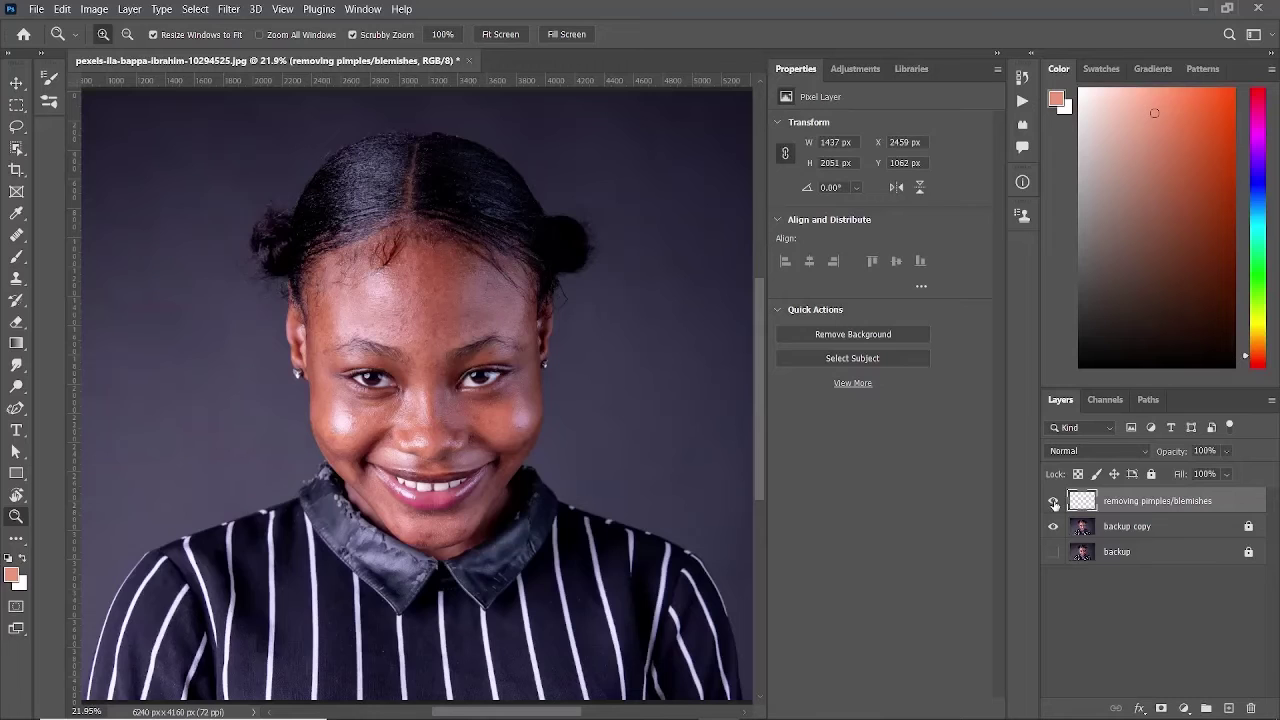
{"action": "left_click", "coordinate": [1054, 503]}
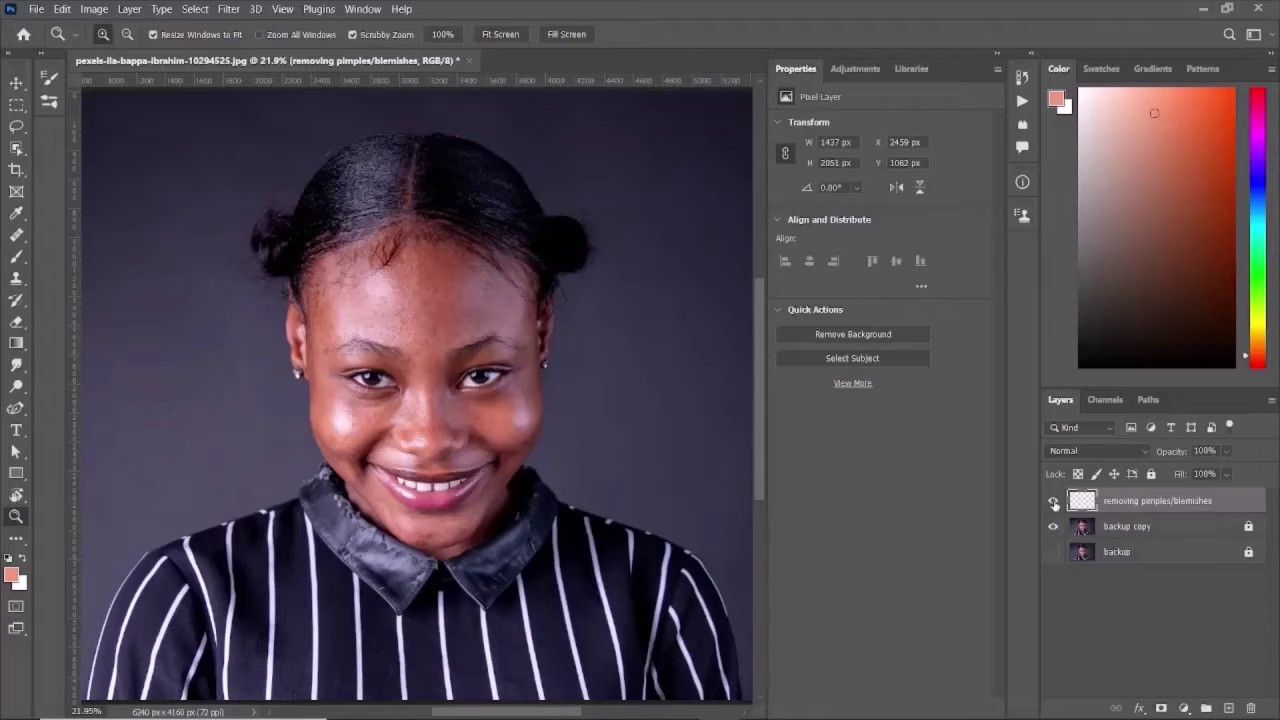
{"action": "left_click", "coordinate": [1054, 503]}
Examine the retouched skin texture on the forehead at 300% and at 100% magnification.
{"action": "left_click", "coordinate": [402, 324]}
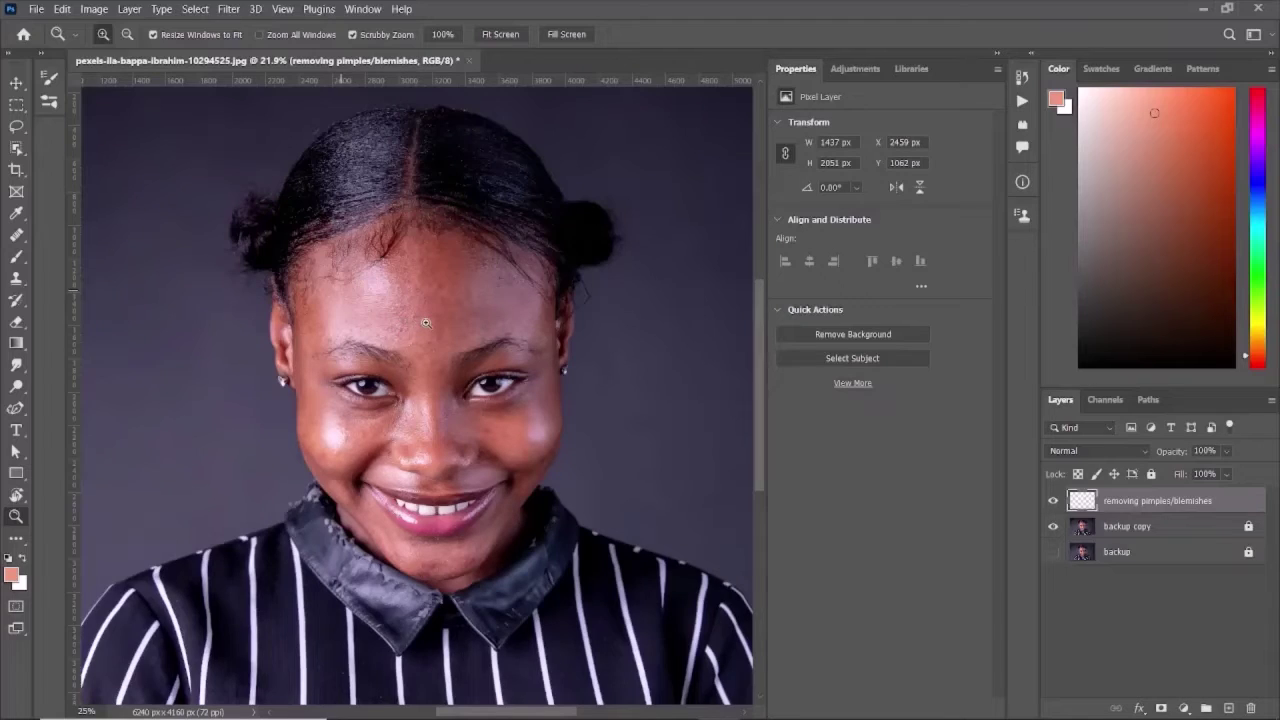
{"action": "left_click", "coordinate": [426, 323]}
{"action": "left_click", "coordinate": [426, 323]}
{"action": "left_click", "coordinate": [426, 323]}
{"action": "left_click", "coordinate": [426, 323]}
{"action": "left_click", "coordinate": [426, 323]}
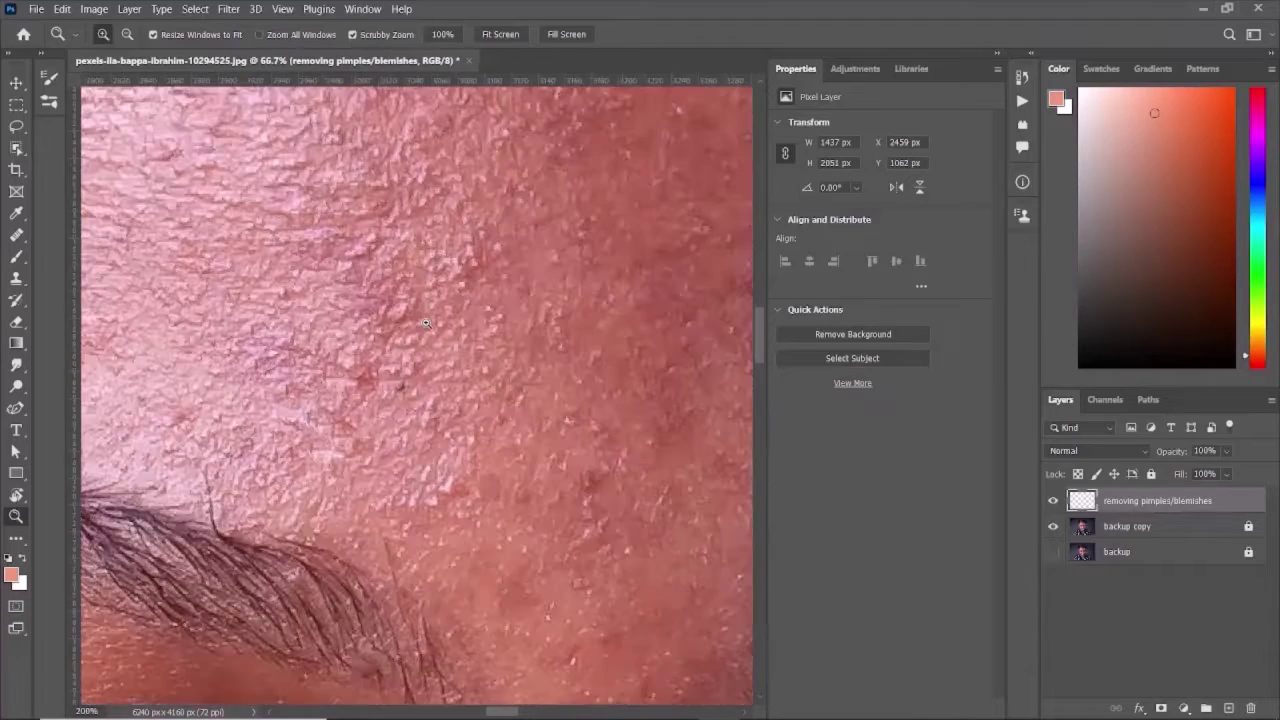
{"action": "left_click", "coordinate": [426, 323]}
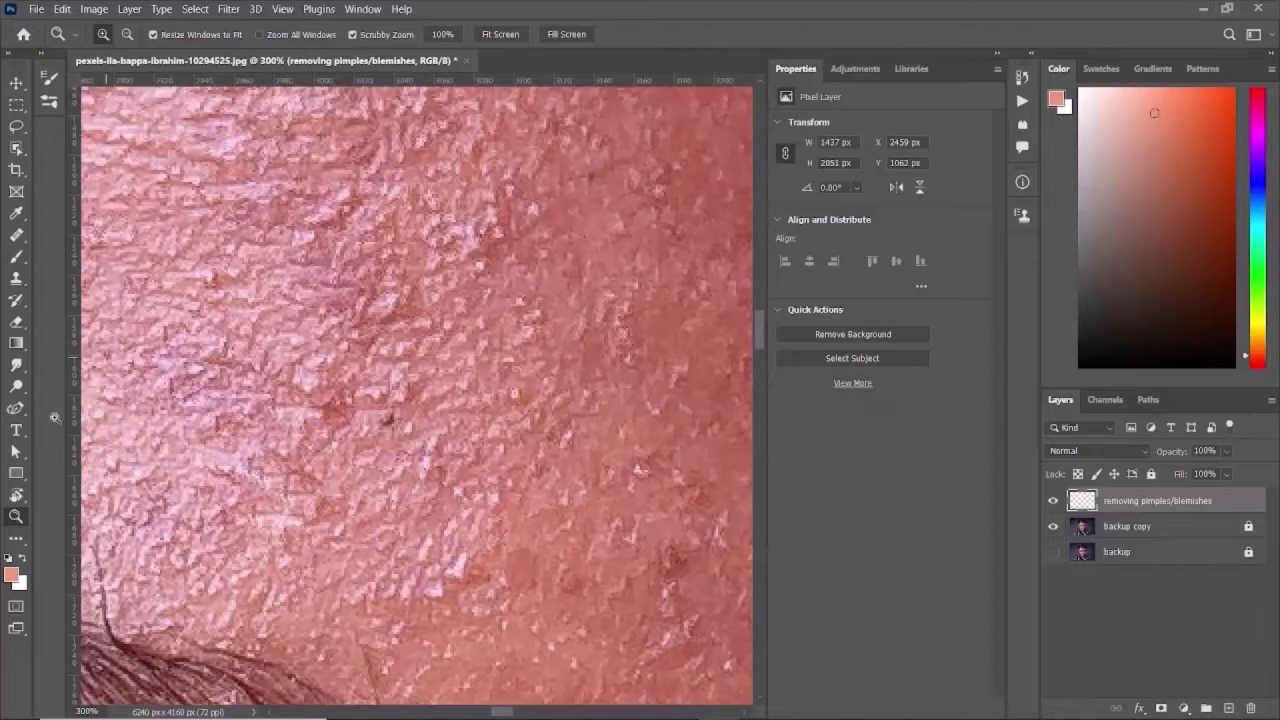
{"action": "left_click", "coordinate": [451, 36]}
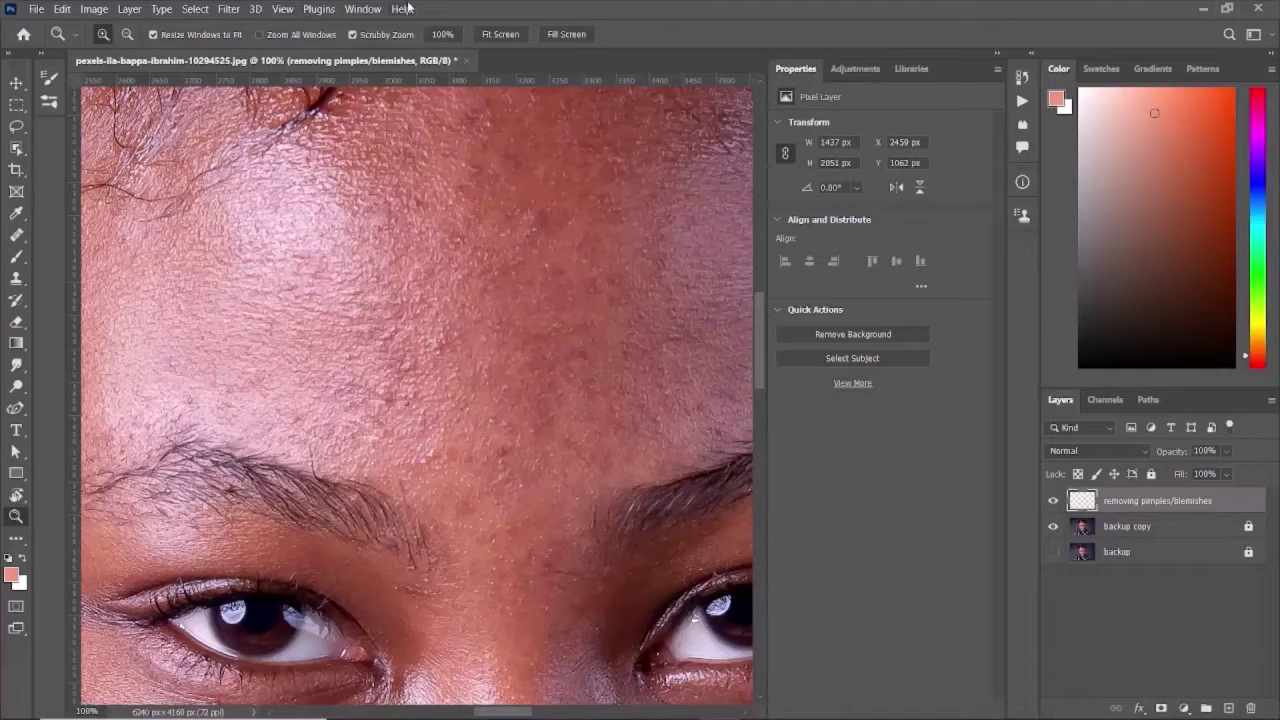
Add a Curves adjustment layer above the retouch layer and raise its midtones to input 97, output 165.
{"action": "left_click", "coordinate": [555, 35]}
{"action": "left_click", "coordinate": [434, 296]}
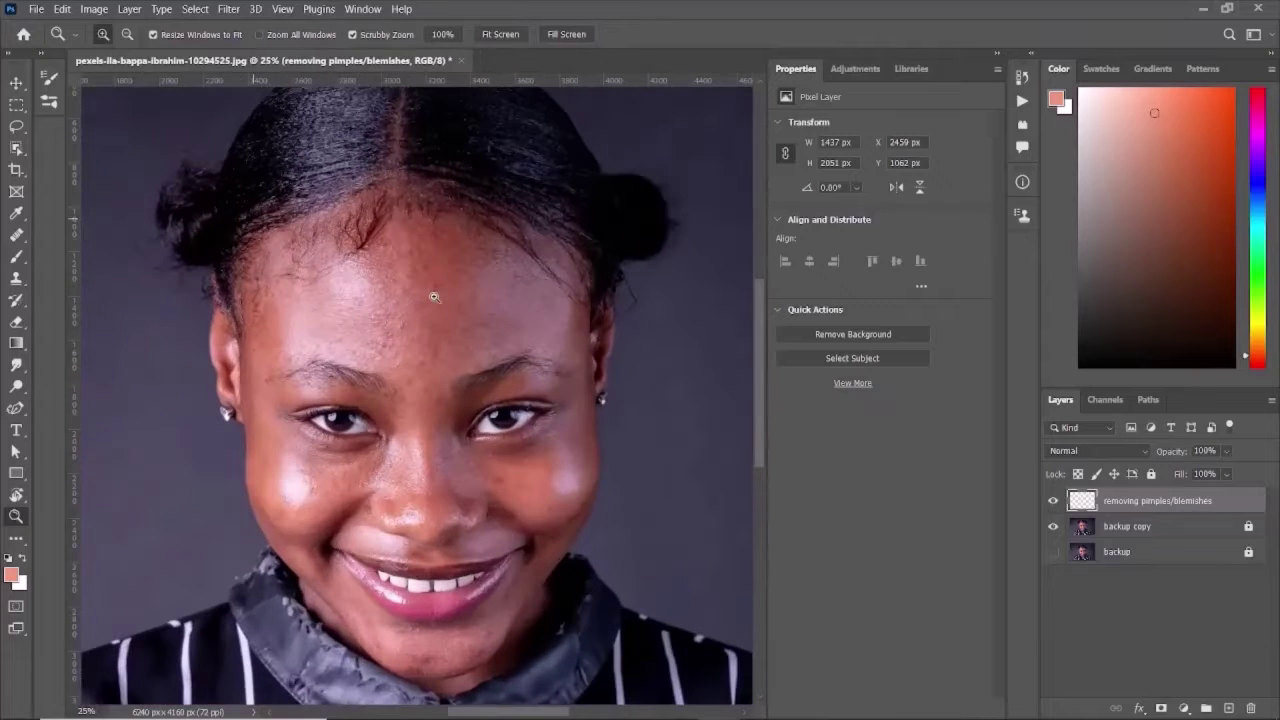
{"action": "left_click", "coordinate": [434, 296]}
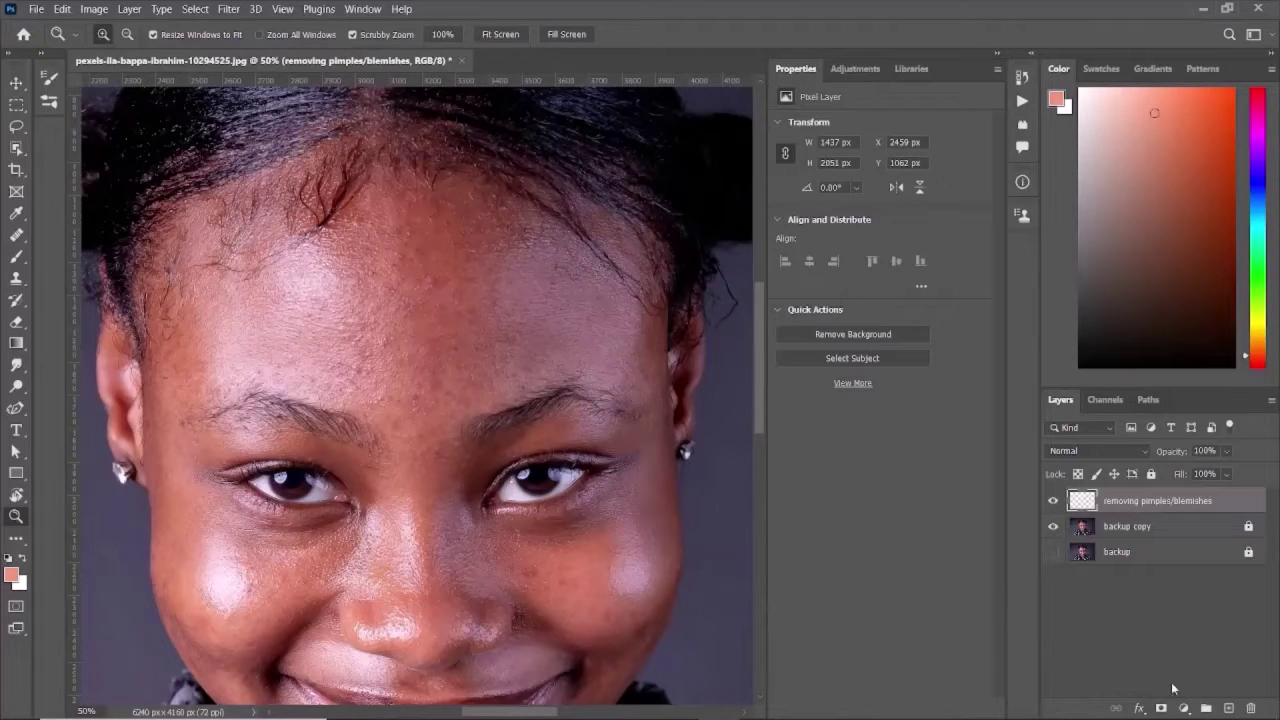
{"action": "left_click", "coordinate": [1183, 708]}
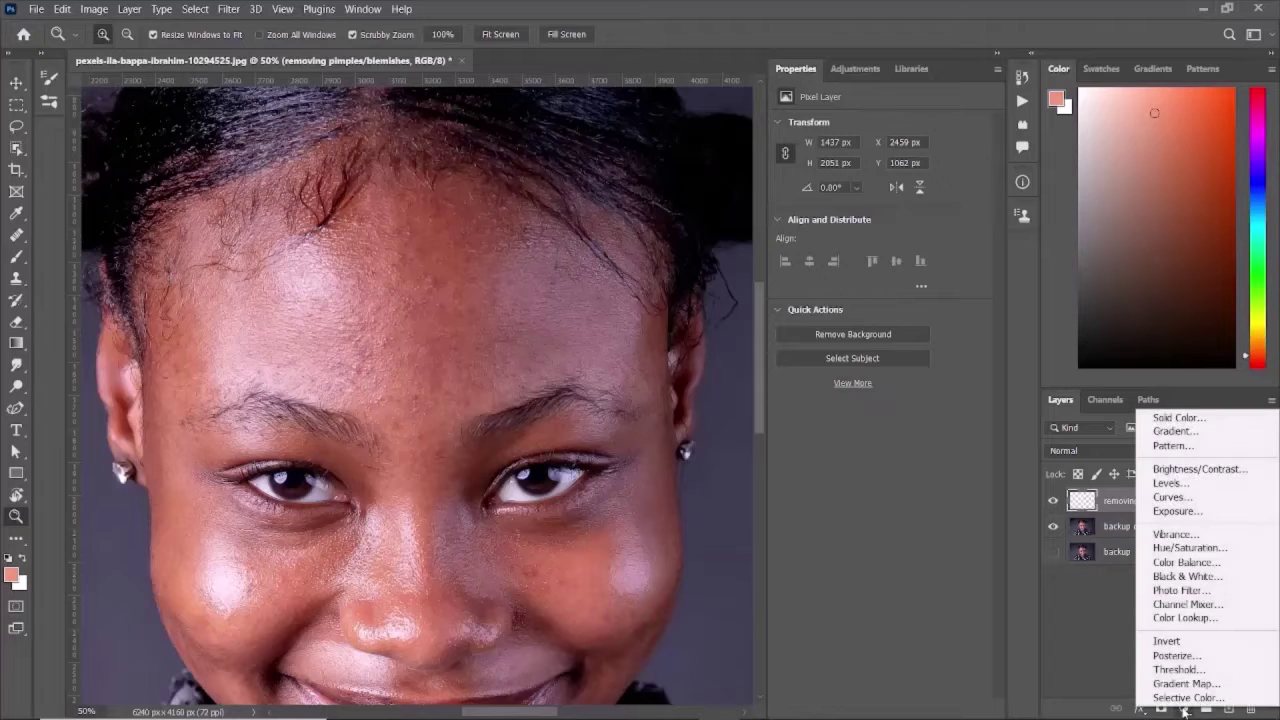
{"action": "left_click", "coordinate": [1170, 497]}
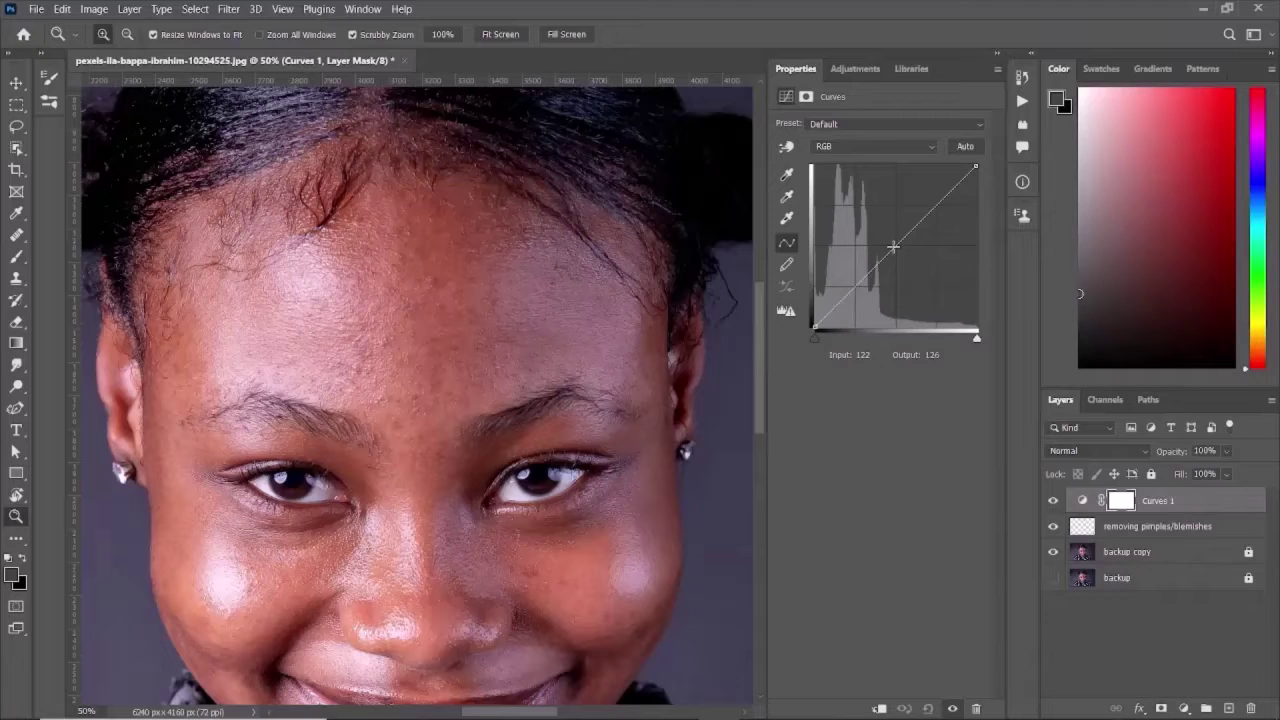
{"action": "left_click_drag", "start_coordinate": [893, 245], "coordinate": [876, 221]}
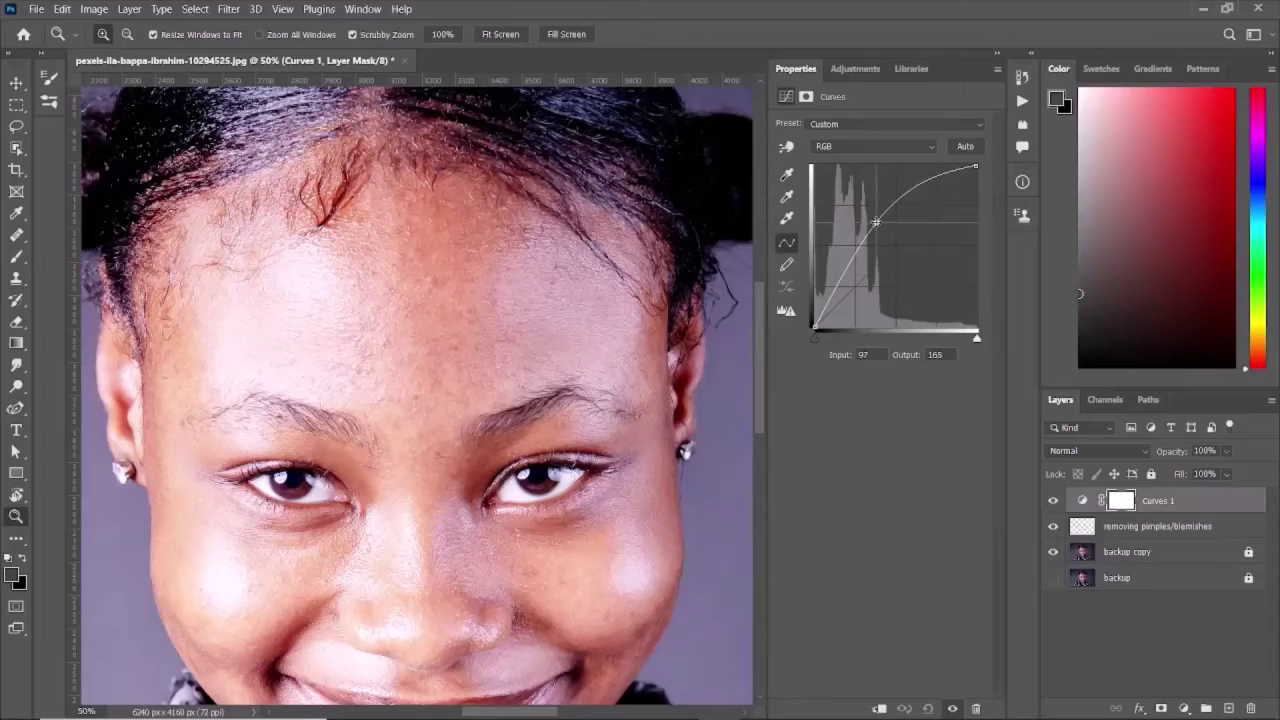
Invert the Curves layer's mask to black and rename the layer dodging.
{"action": "left_click", "coordinate": [1122, 503]}
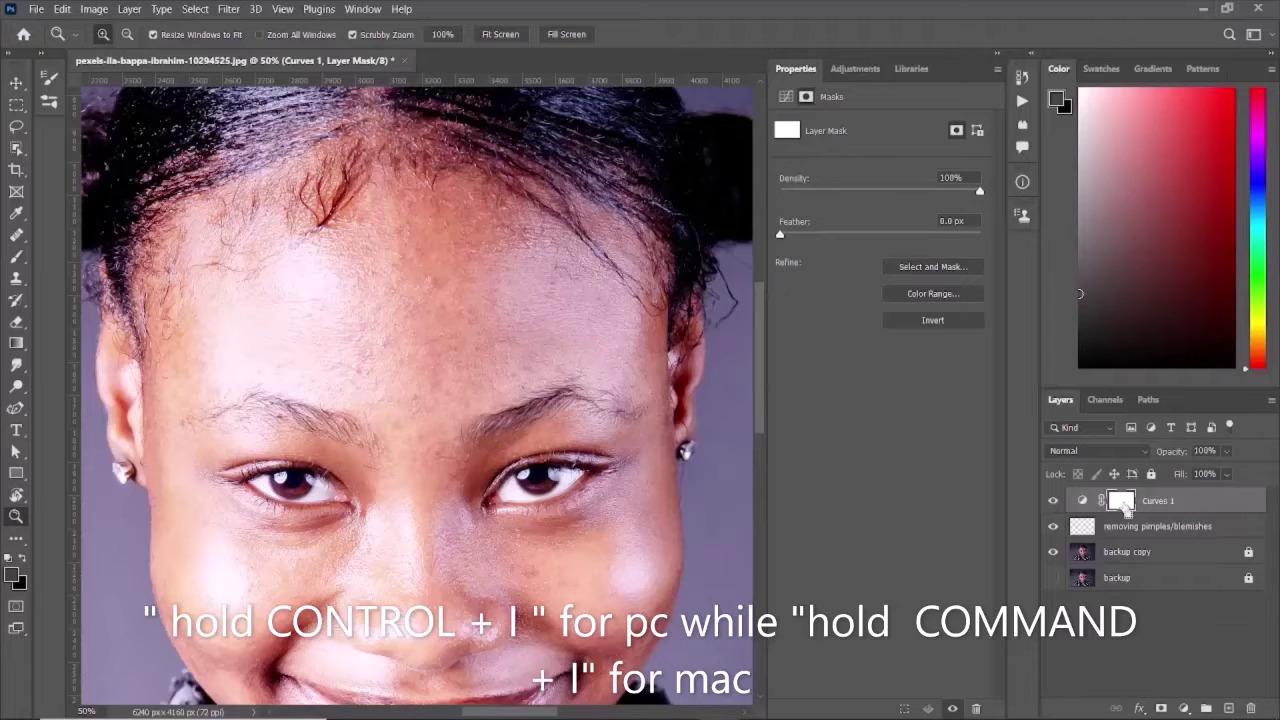
{"action": "key", "text": "ctrl+i"}
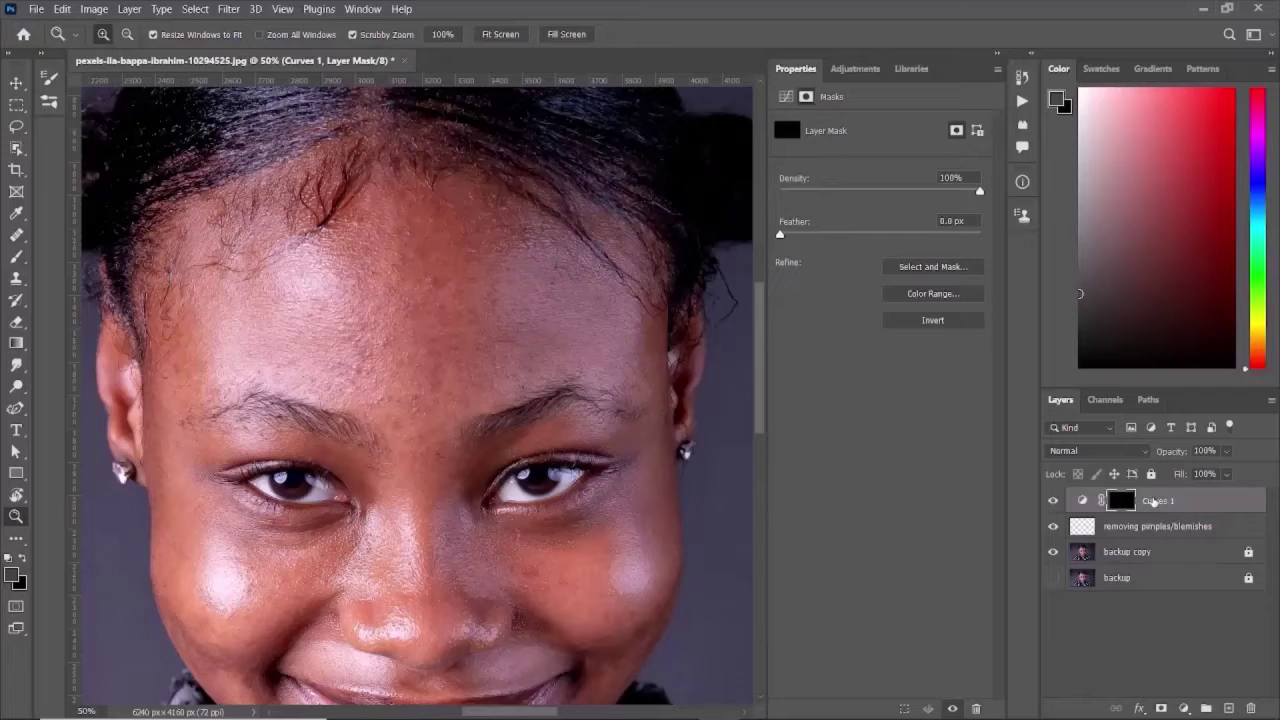
{"action": "double_click", "coordinate": [1155, 501]}
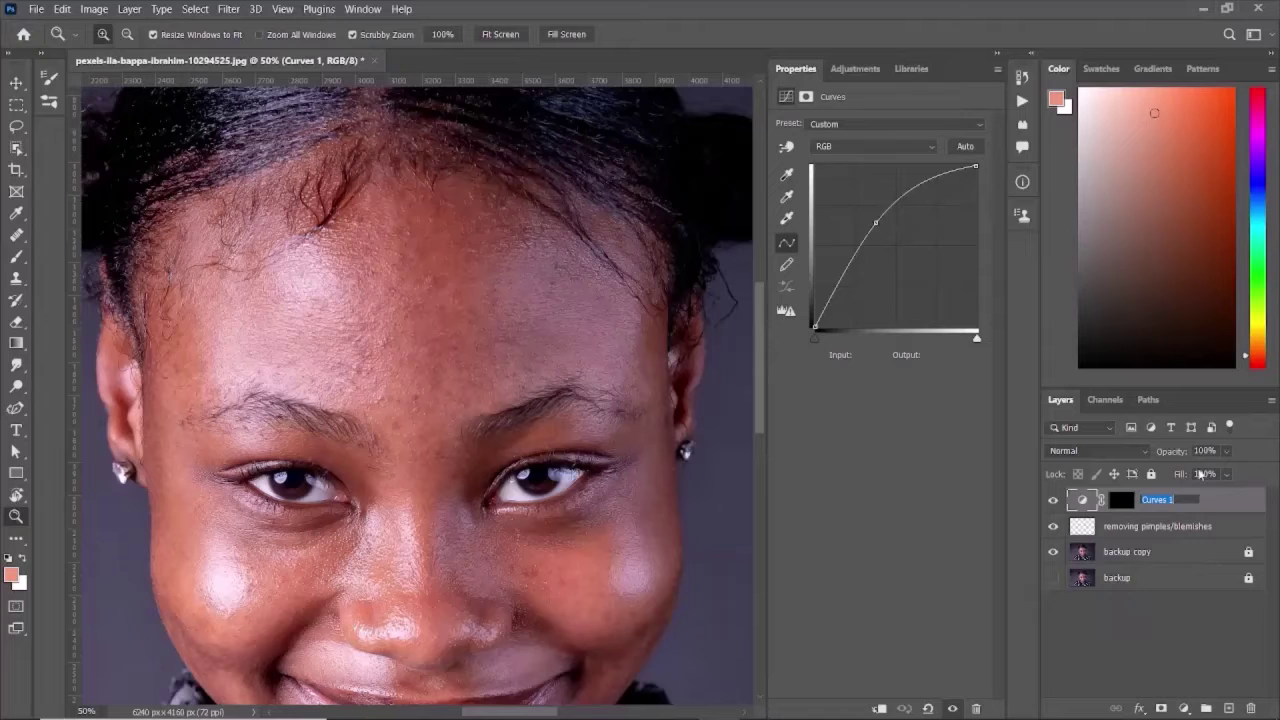
{"action": "left_click", "coordinate": [1181, 499]}
{"action": "key", "text": "BackSpace"}
{"action": "key", "text": "BackSpace"}
{"action": "key", "text": "BackSpace"}
{"action": "key", "text": "BackSpace"}
{"action": "key", "text": "BackSpace"}
{"action": "key", "text": "BackSpace"}
{"action": "type", "text": "b"}
{"action": "key", "text": "BackSpace"}
{"action": "type", "text": "dodgin"}
{"action": "key", "text": "Return"}
Duplicate the dodging layer under the name burning.
{"action": "right_click", "coordinate": [1201, 505]}
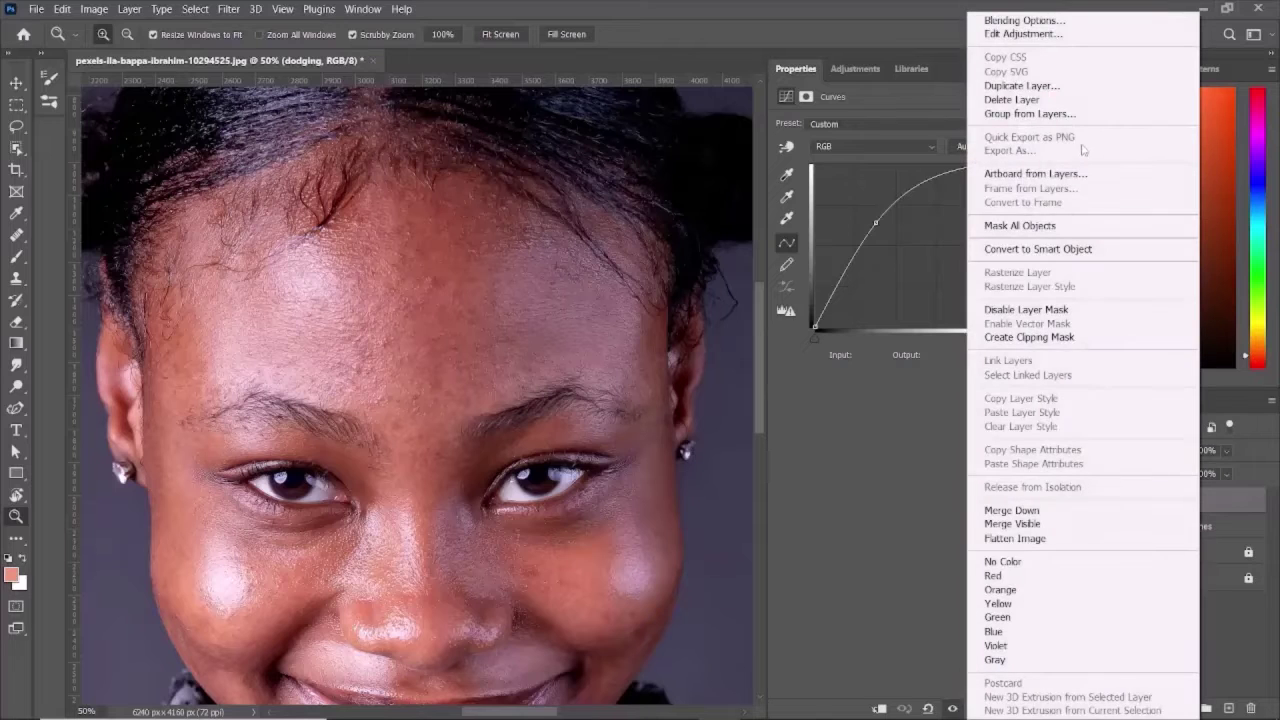
{"action": "left_click", "coordinate": [1045, 88]}
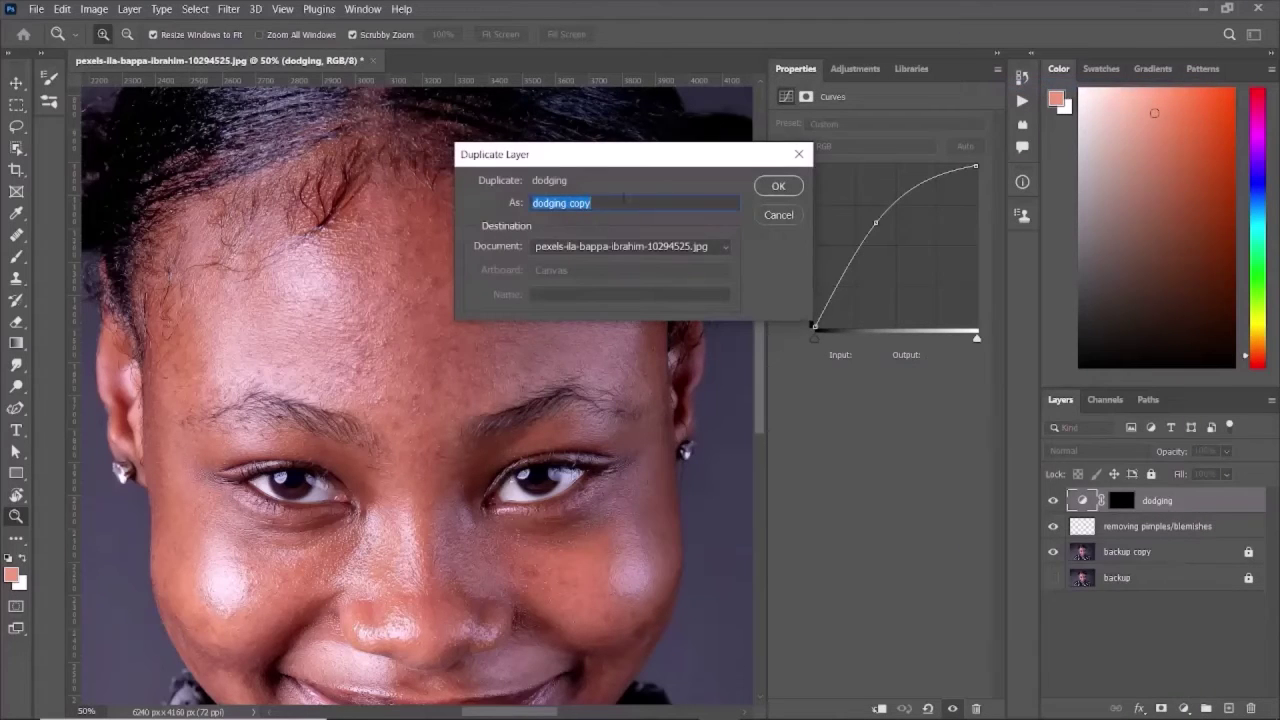
{"action": "key", "text": "BackSpace"}
{"action": "type", "text": "bur"}
{"action": "type", "text": "n"}
{"action": "type", "text": "ig"}
{"action": "type", "text": "ng"}
{"action": "left_click", "coordinate": [779, 187]}
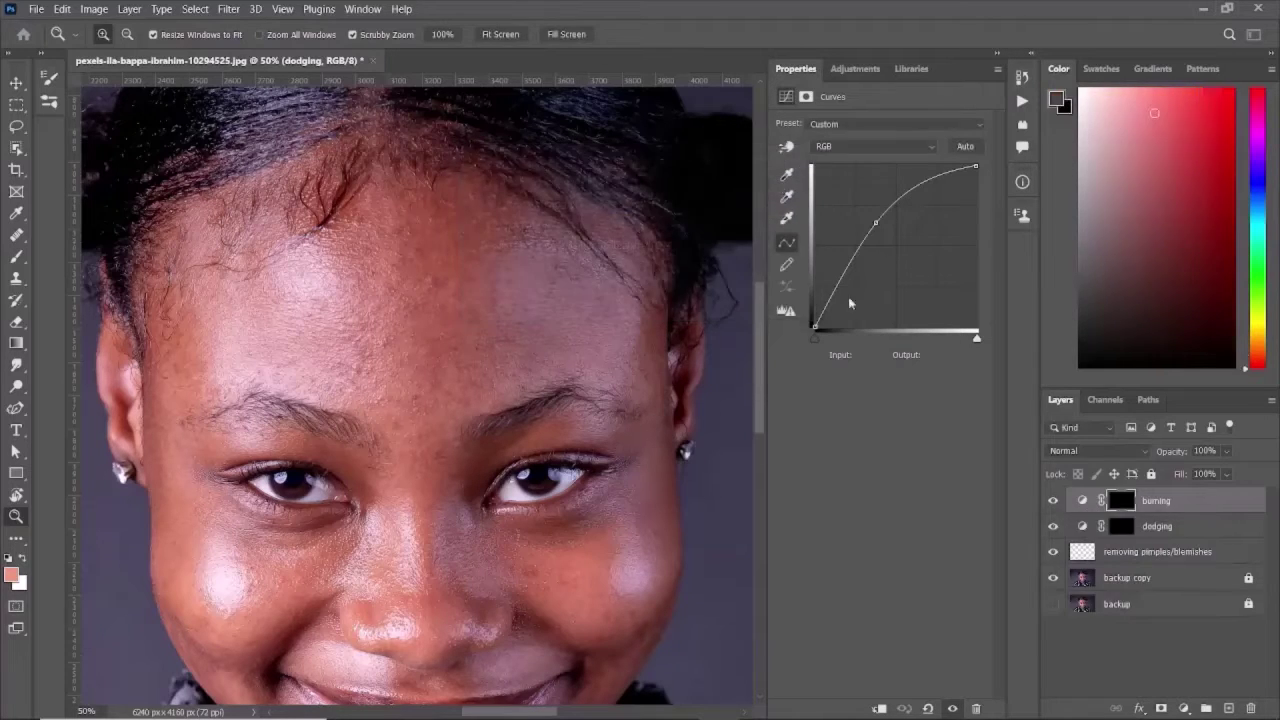
Darken the burning layer's curve by moving its midpoint to input 176, output 106.
{"action": "left_click", "coordinate": [1119, 507]}
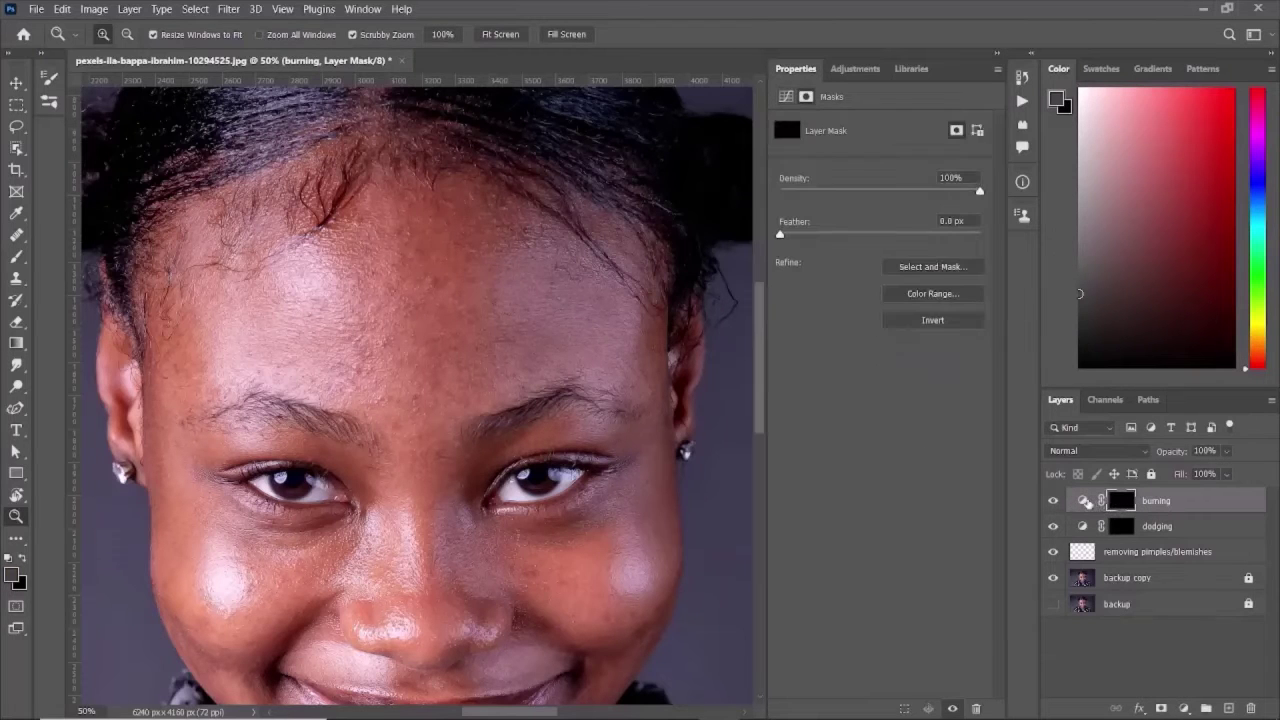
{"action": "left_click", "coordinate": [1087, 502]}
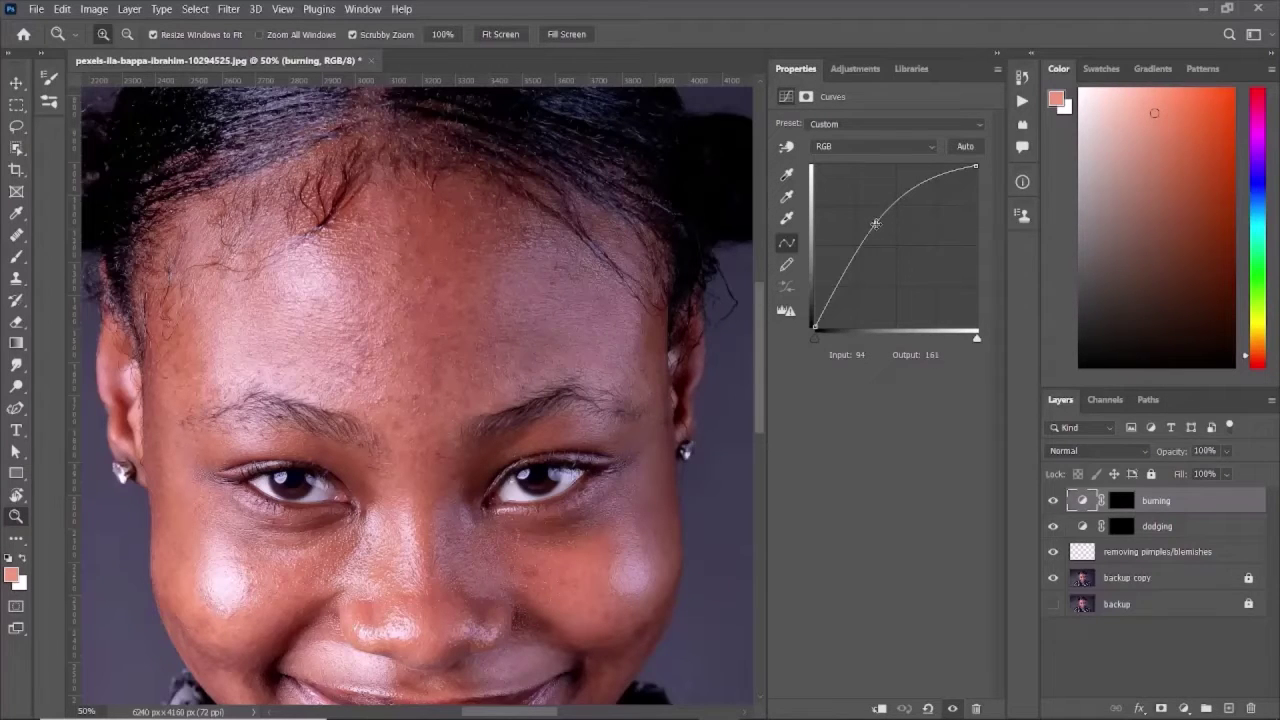
{"action": "left_click_drag", "start_coordinate": [875, 223], "coordinate": [926, 262]}
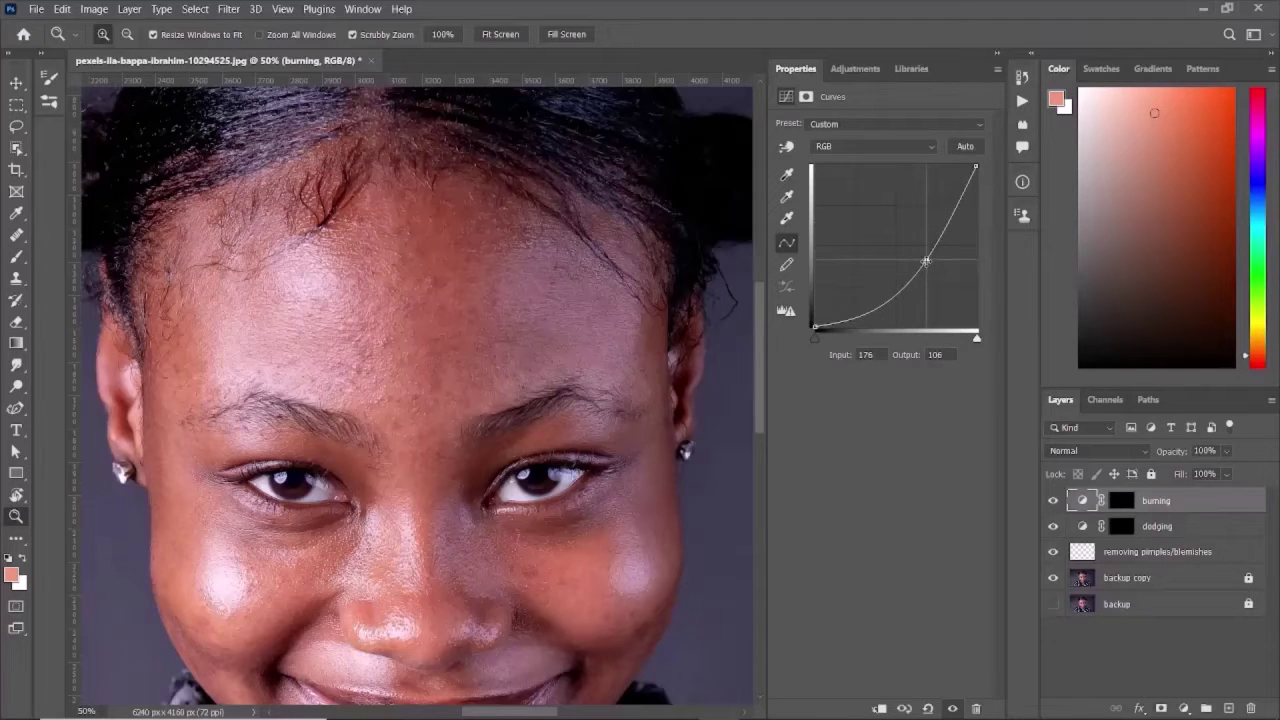
Make the mask of the dodging layer active for painting.
{"action": "left_click", "coordinate": [1191, 657]}
{"action": "left_click", "coordinate": [1200, 531]}
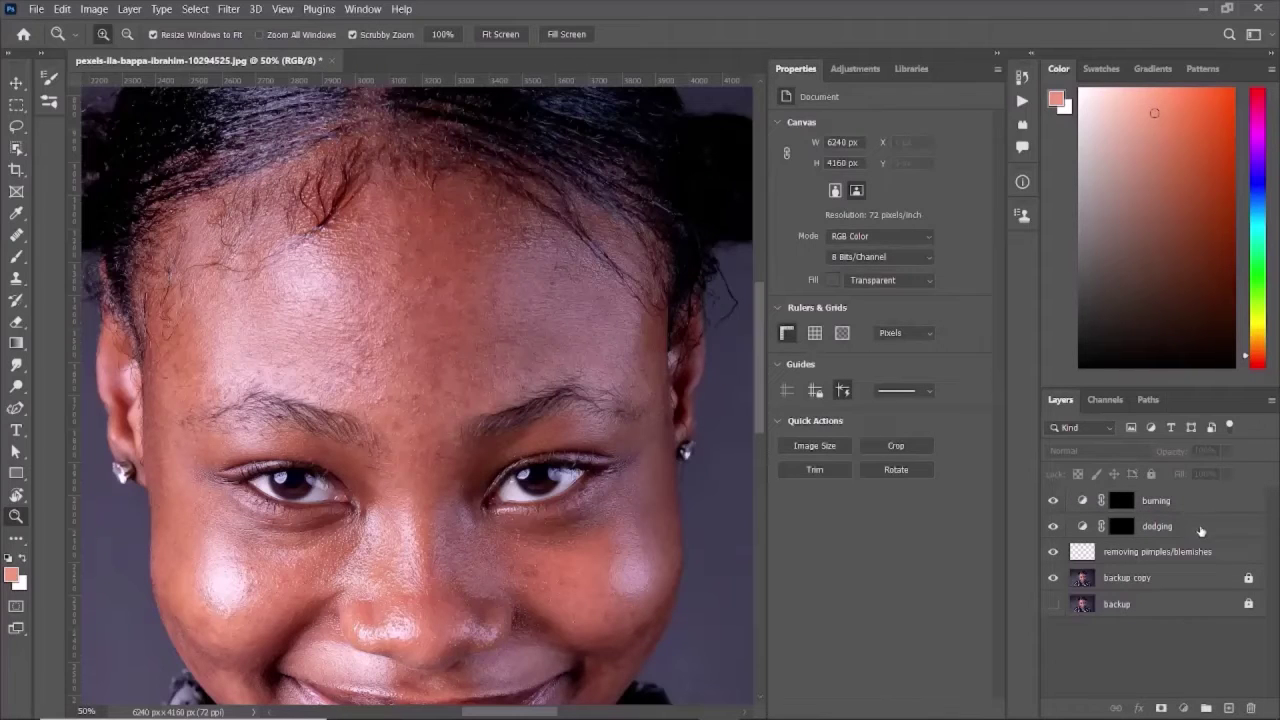
{"action": "left_click", "coordinate": [1200, 531]}
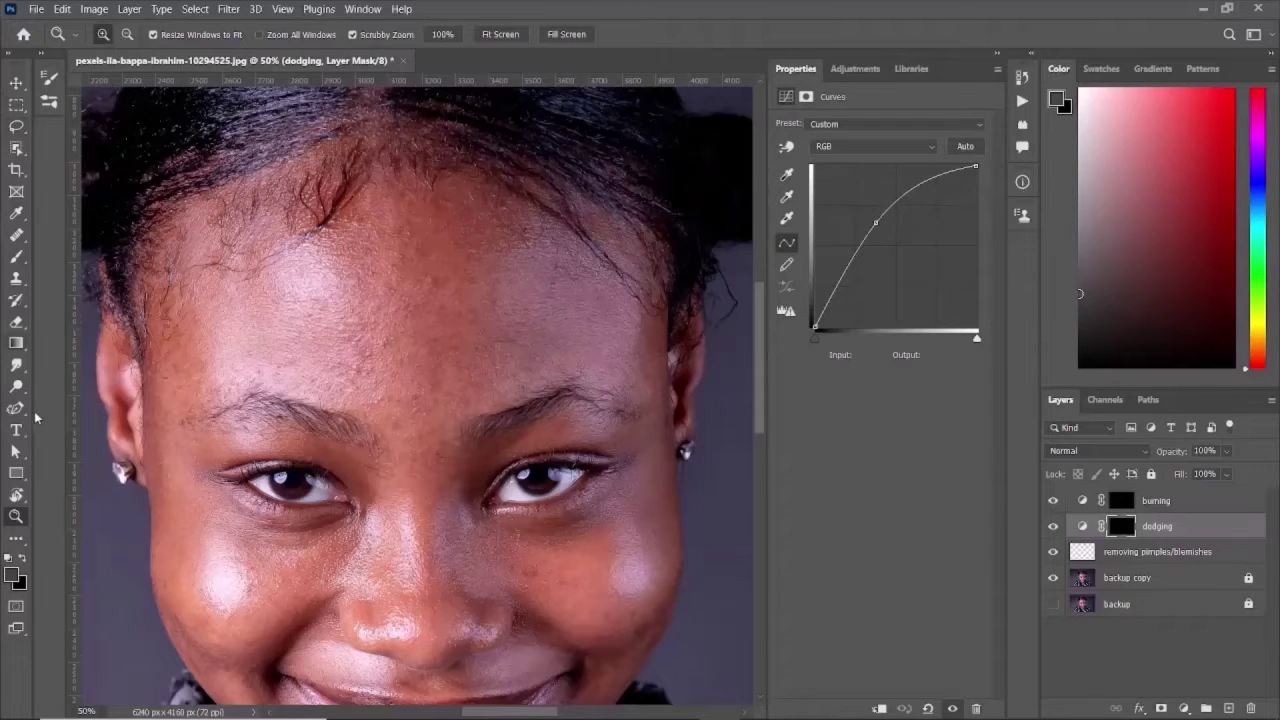
{"action": "left_click", "coordinate": [16, 83]}
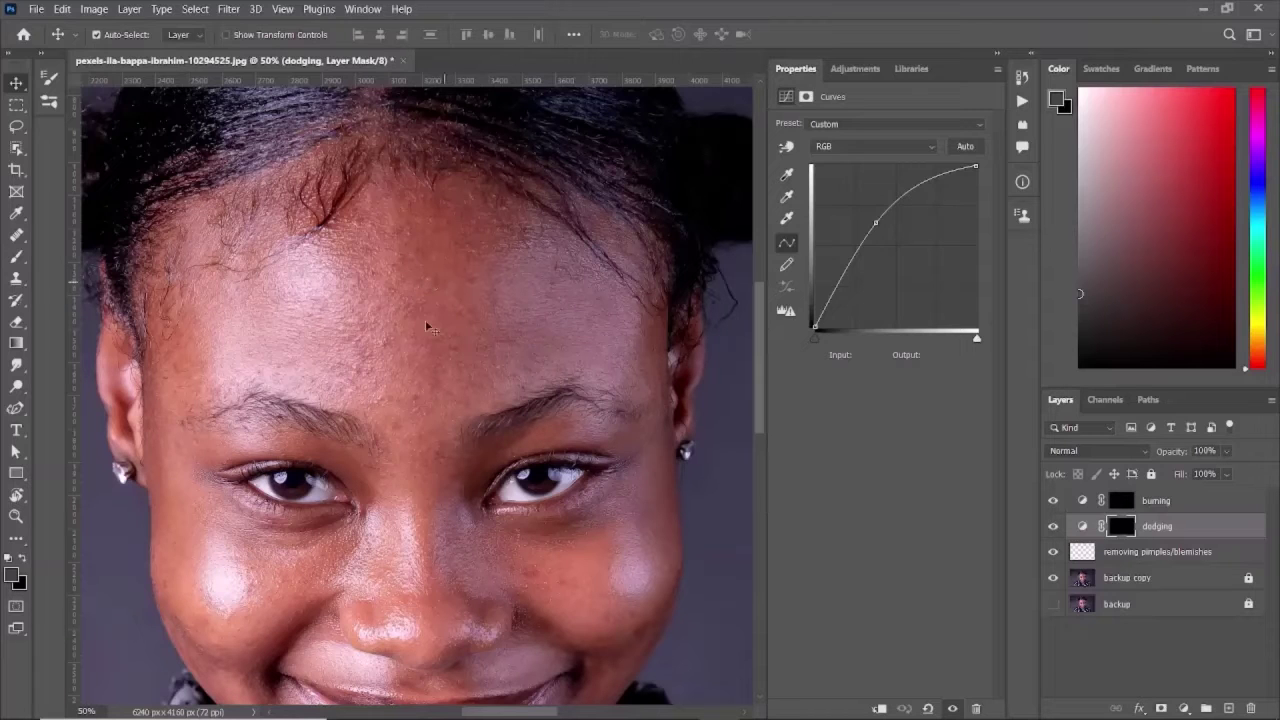
{"action": "left_click", "coordinate": [1203, 533]}
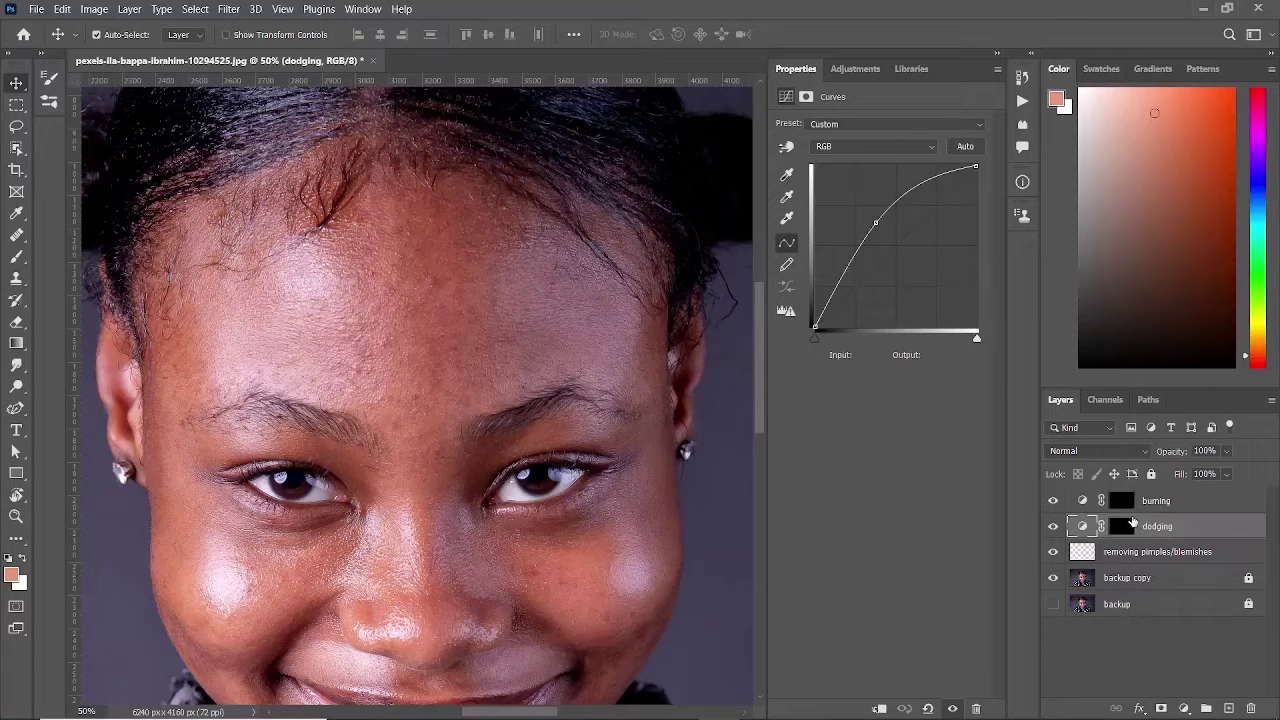
{"action": "key", "text": "alt+bracketright"}
{"action": "left_click", "coordinate": [1124, 527]}
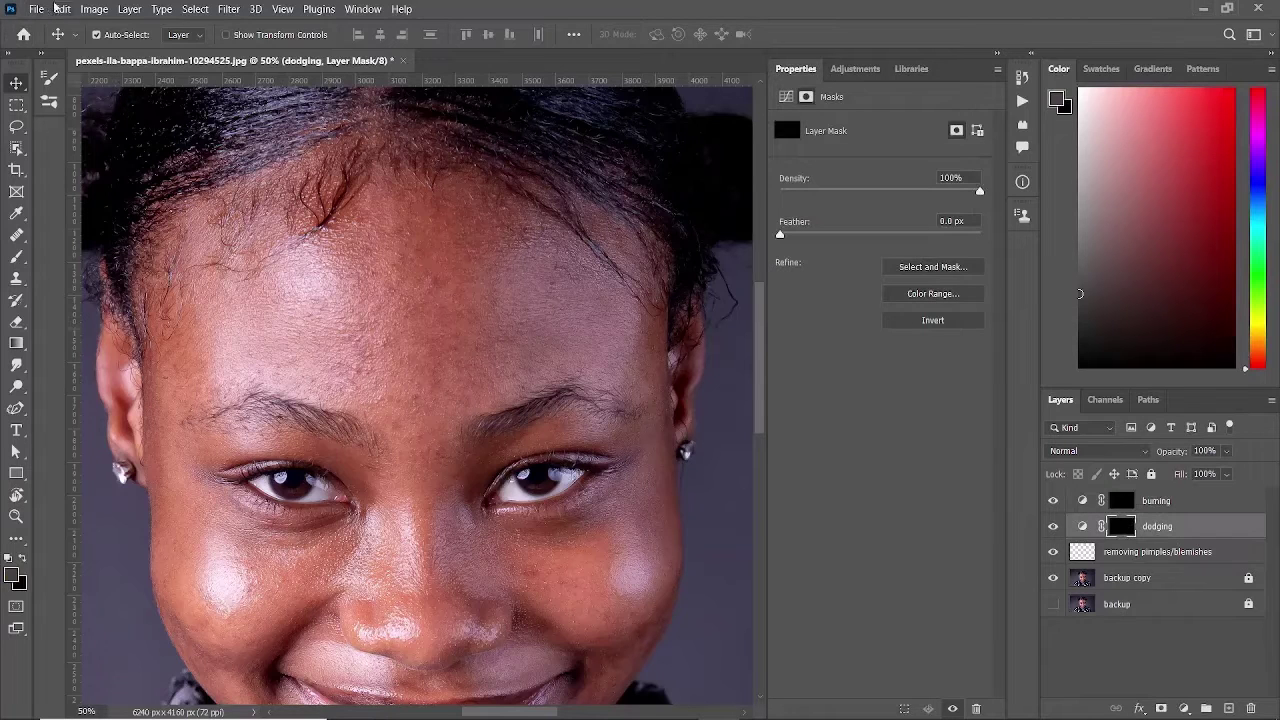
Choose the Brush tool and set its size to 55 px and its flow to 2%.
{"action": "left_click", "coordinate": [16, 256]}
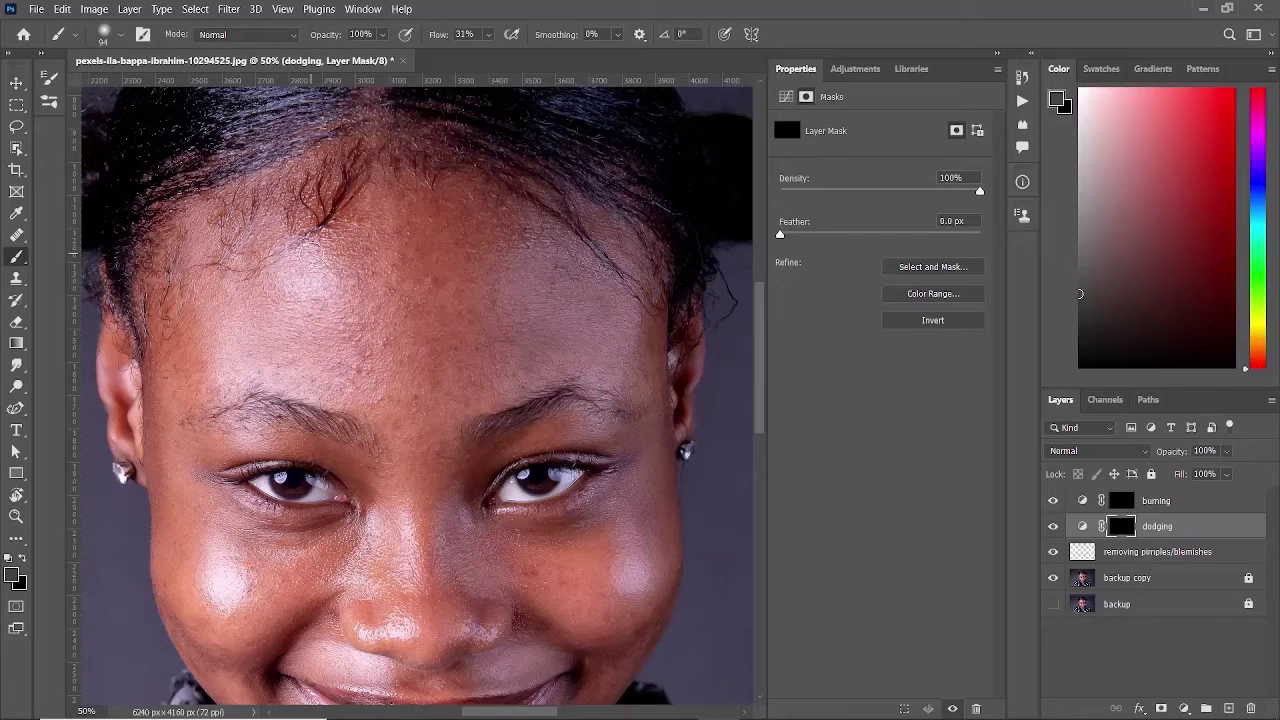
{"action": "left_click", "coordinate": [121, 34]}
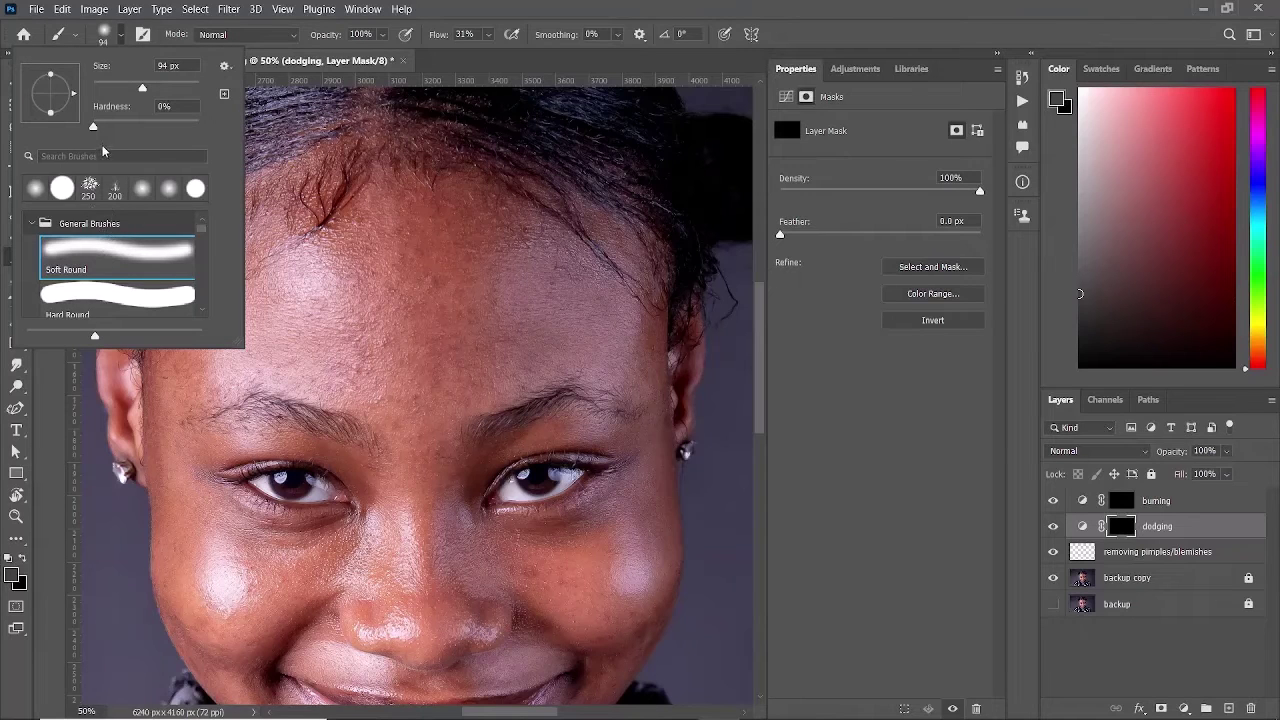
{"action": "left_click", "coordinate": [131, 86]}
{"action": "left_click_drag", "start_coordinate": [123, 88], "coordinate": [121, 88]}
{"action": "left_click", "coordinate": [488, 6]}
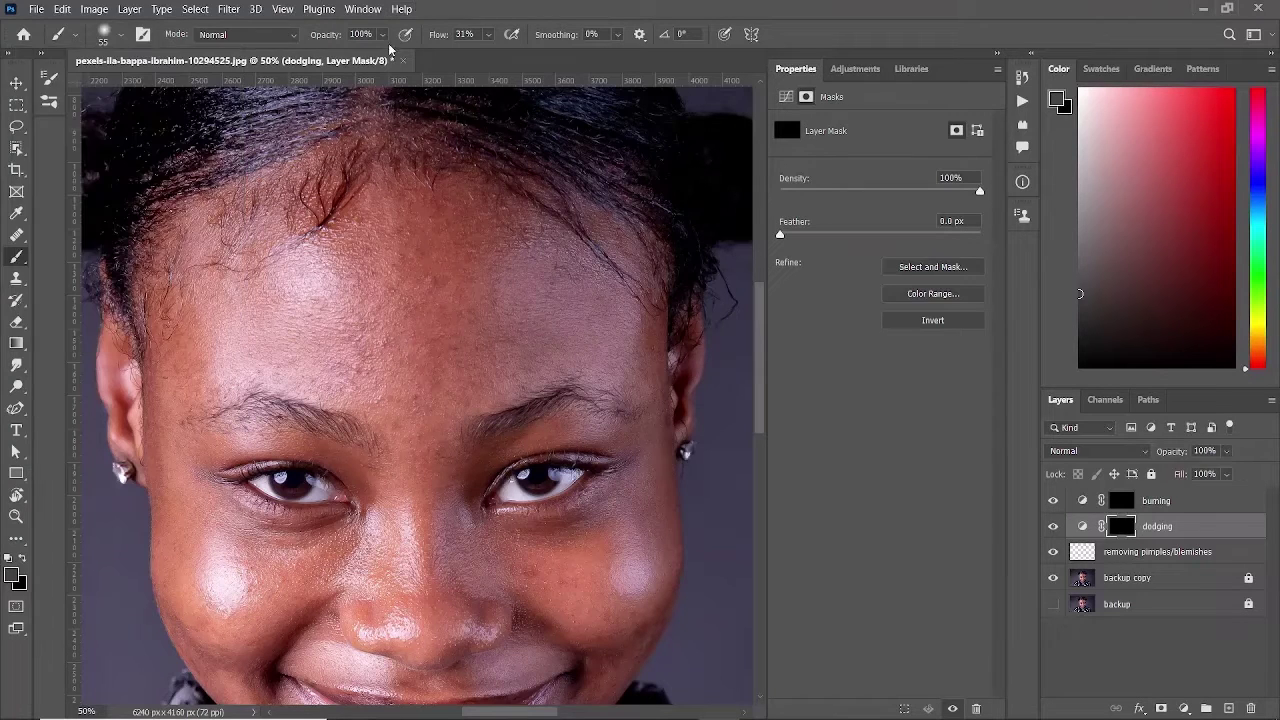
{"action": "left_click", "coordinate": [489, 36]}
{"action": "left_click_drag", "start_coordinate": [495, 53], "coordinate": [479, 57]}
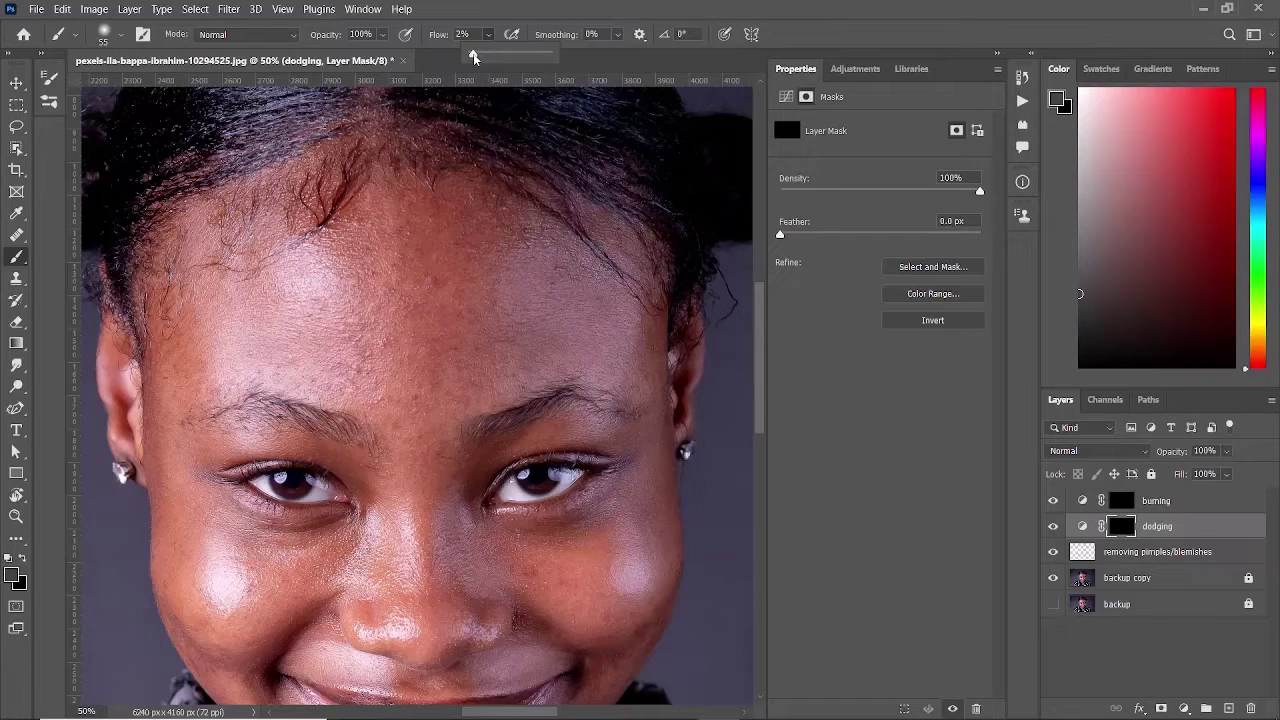
{"action": "left_click", "coordinate": [710, 6]}
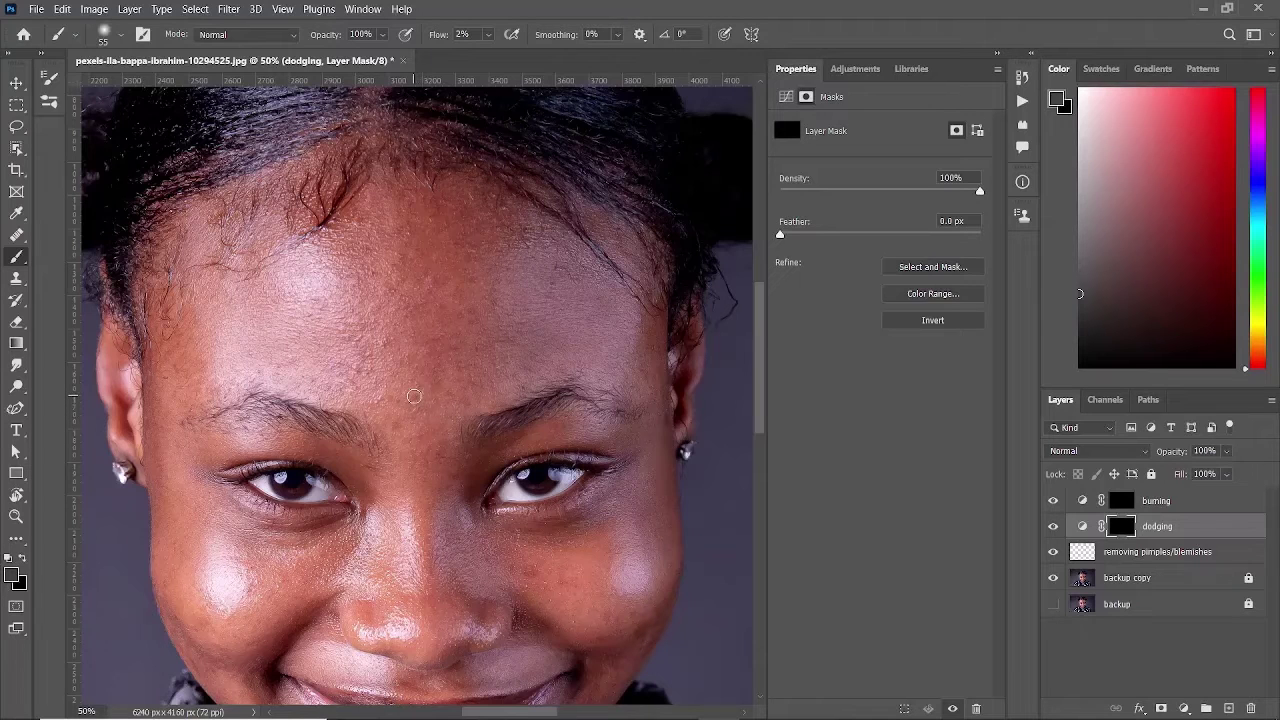
Reduce the brush size to 25 px and enlarge it again by two increments.
{"action": "left_click", "coordinate": [118, 32]}
{"action": "left_click_drag", "start_coordinate": [121, 86], "coordinate": [118, 86]}
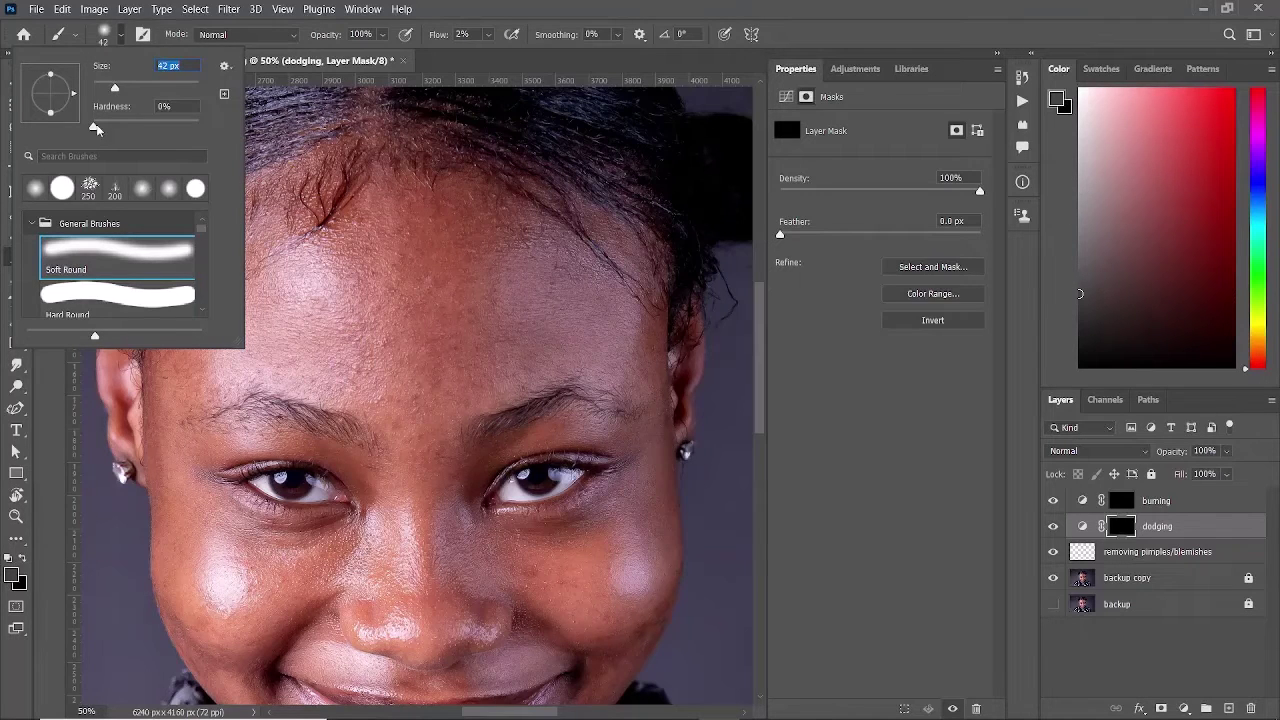
{"action": "left_click_drag", "start_coordinate": [113, 86], "coordinate": [107, 86]}
{"action": "key", "text": "Return"}
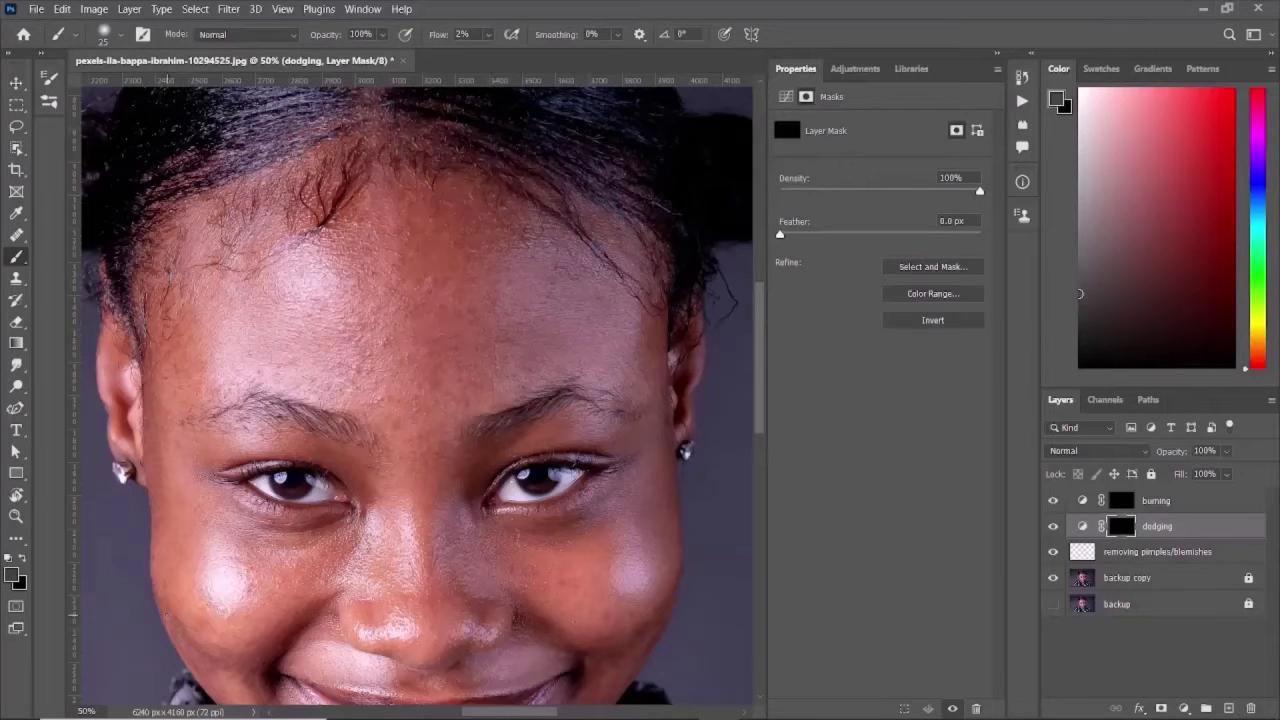
{"action": "key", "text": "bracketright"}
{"action": "key", "text": "bracketright"}
Switch to the Healing Brush on the removing pimples/blemishes layer and return to the dodging layer.
{"action": "left_click", "coordinate": [1228, 555]}
{"action": "left_click", "coordinate": [16, 237]}
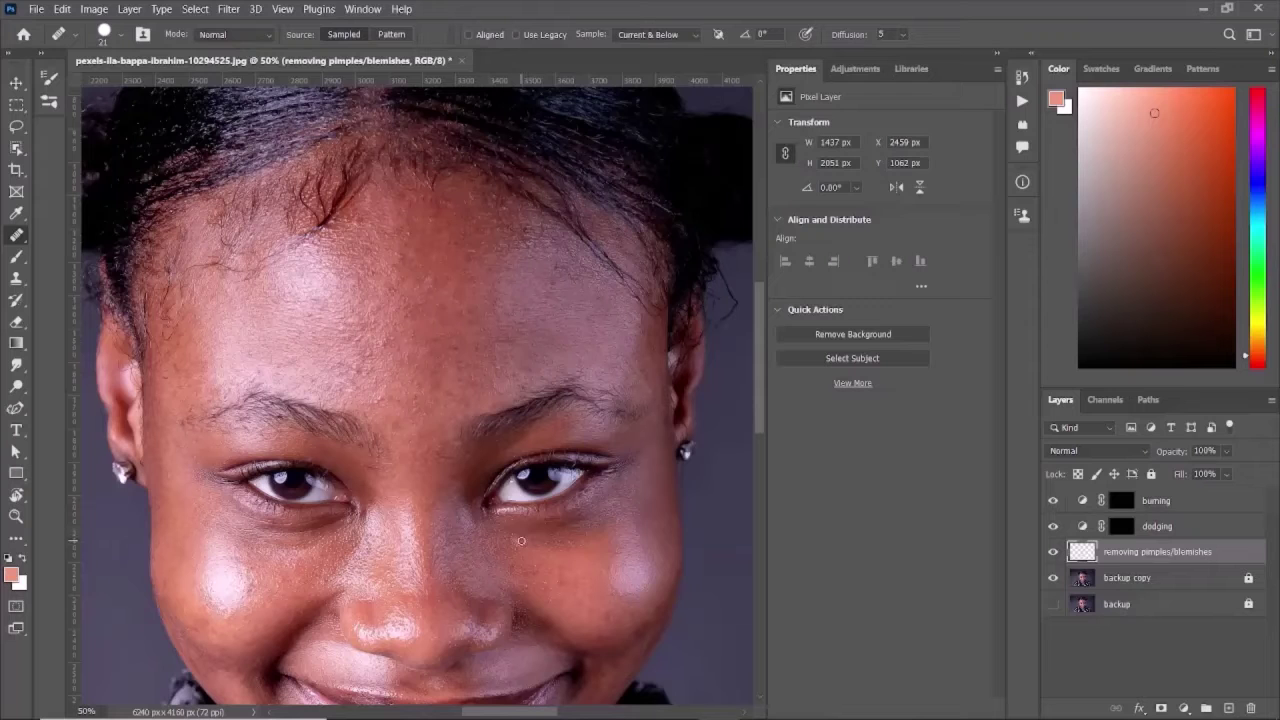
{"action": "left_click", "coordinate": [1203, 533]}
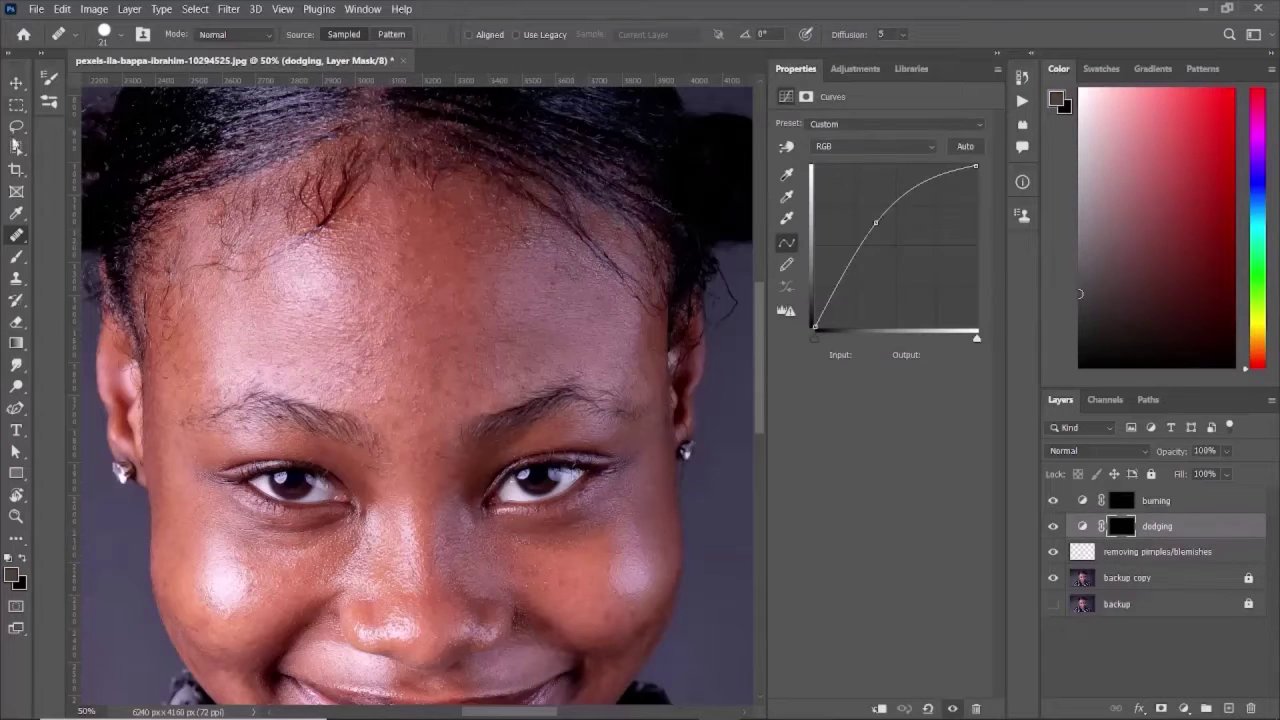
Paint over the cheek and jaw area on the dodging layer's mask with the Brush at 2% flow.
{"action": "key", "text": "b"}
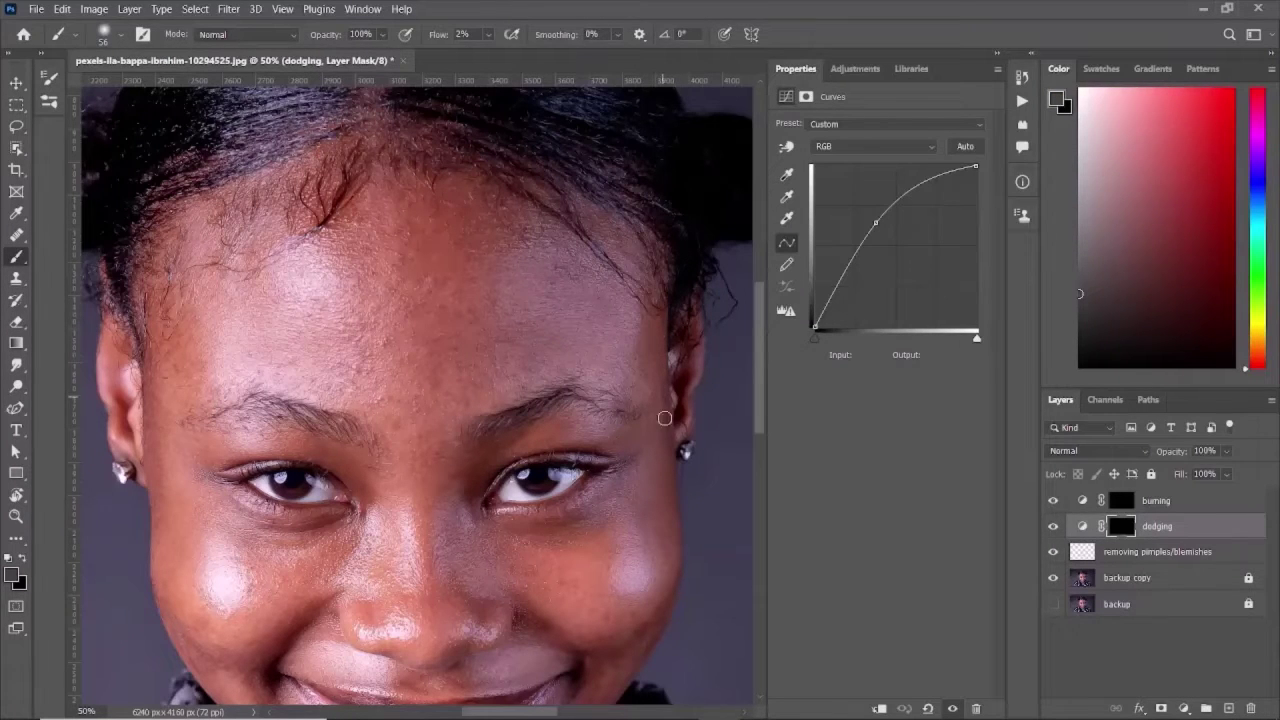
{"action": "scroll", "coordinate": [655, 553], "scroll_direction": "down", "scroll_amount": 3}
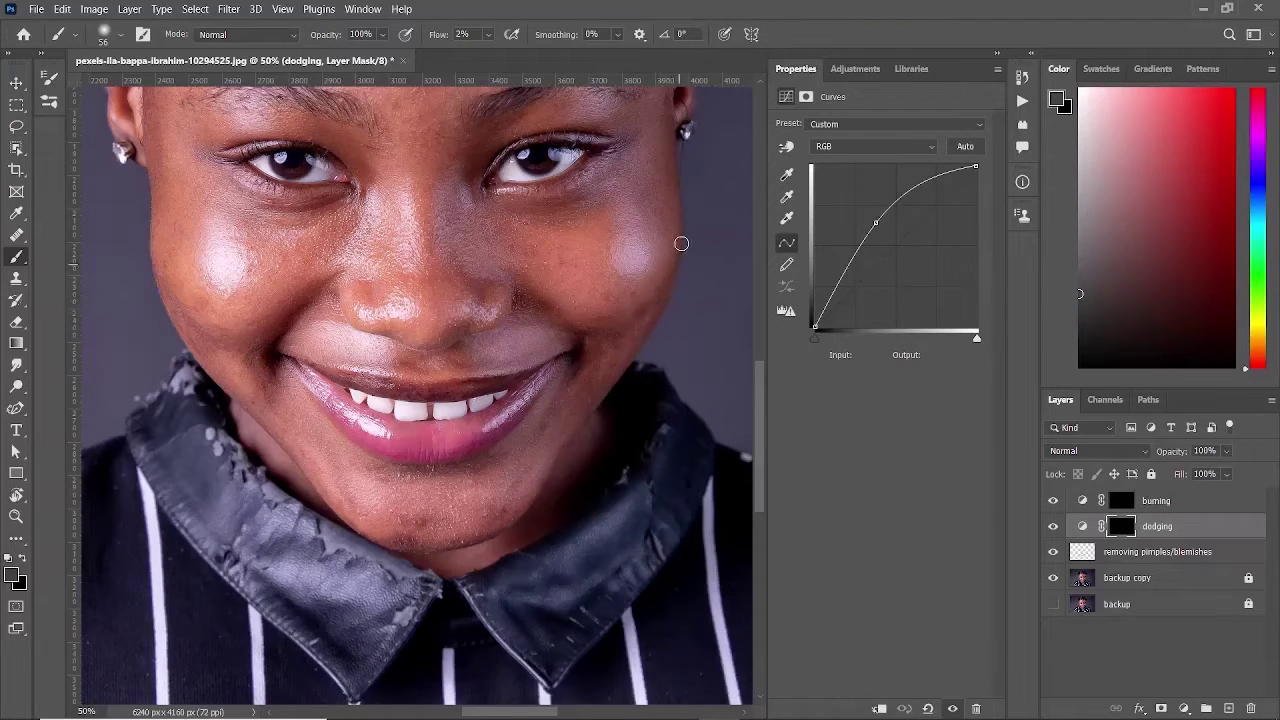
{"action": "mouse_move", "coordinate": [662, 302]}
{"action": "left_mouse_down"}
{"action": "mouse_move", "coordinate": [599, 348]}
{"action": "mouse_move", "coordinate": [651, 303]}
{"action": "mouse_move", "coordinate": [596, 353]}
{"action": "mouse_move", "coordinate": [582, 432]}
{"action": "mouse_move", "coordinate": [542, 478]}
{"action": "mouse_move", "coordinate": [594, 396]}
{"action": "mouse_move", "coordinate": [550, 458]}
{"action": "mouse_move", "coordinate": [589, 413]}
{"action": "mouse_move", "coordinate": [579, 422]}
{"action": "mouse_move", "coordinate": [570, 372]}
{"action": "mouse_move", "coordinate": [588, 323]}
{"action": "mouse_move", "coordinate": [562, 382]}
{"action": "mouse_move", "coordinate": [576, 330]}
{"action": "mouse_move", "coordinate": [567, 367]}
{"action": "mouse_move", "coordinate": [586, 352]}
{"action": "mouse_move", "coordinate": [527, 424]}
{"action": "mouse_move", "coordinate": [574, 379]}
{"action": "mouse_move", "coordinate": [524, 436]}
{"action": "mouse_move", "coordinate": [433, 465]}
{"action": "mouse_move", "coordinate": [495, 456]}
{"action": "left_mouse_up"}
Add a Solid Color fill layer in neutral grey 787878.
{"action": "mouse_move", "coordinate": [547, 706]}
{"action": "left_click", "coordinate": [1183, 708]}
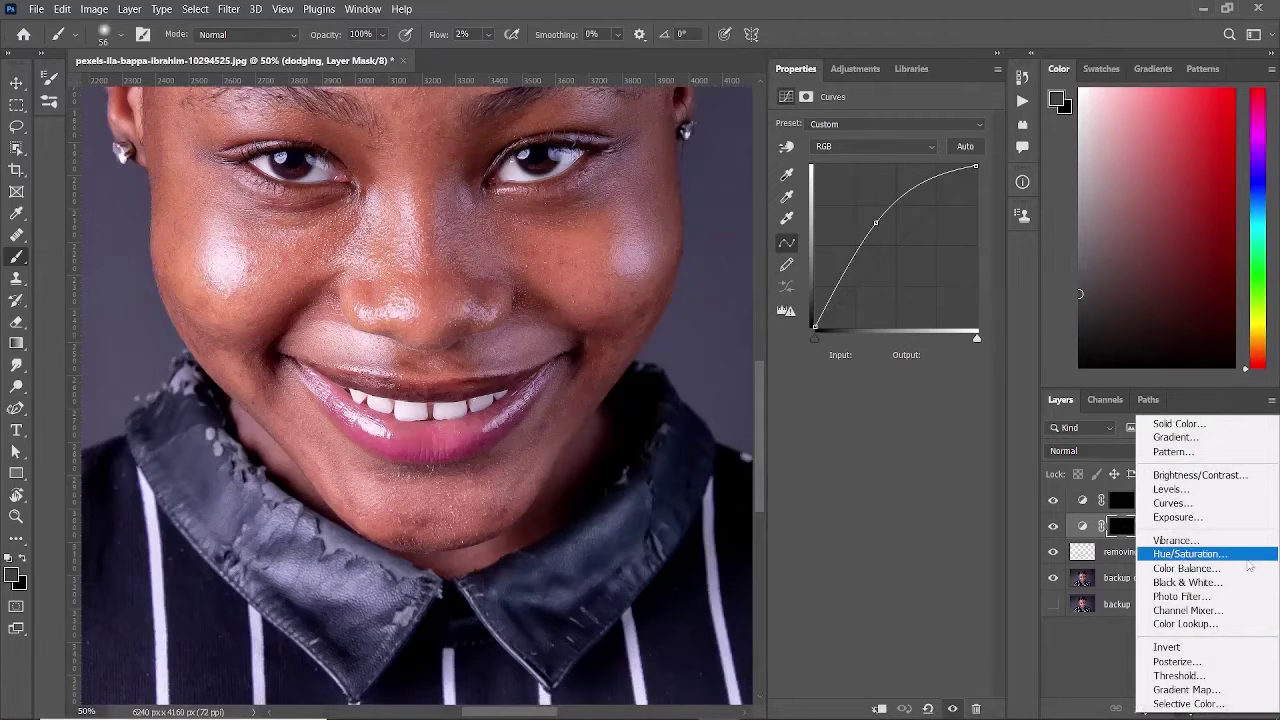
{"action": "left_click", "coordinate": [1248, 426]}
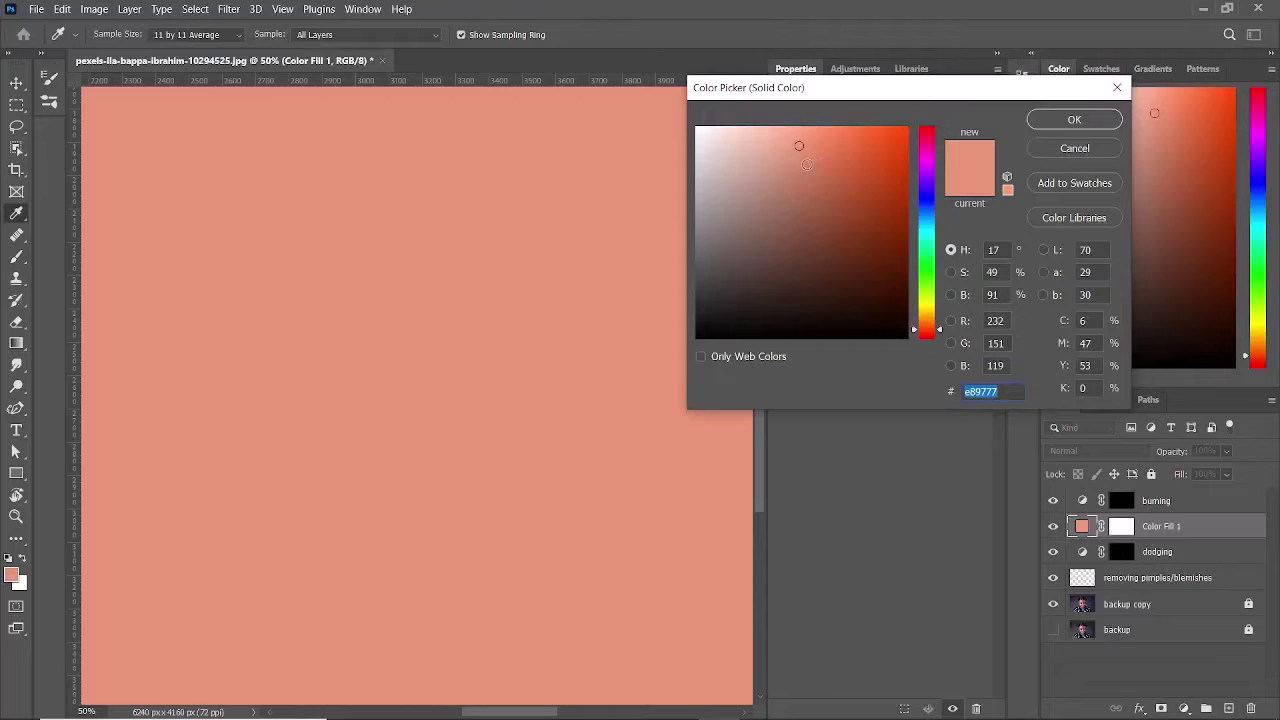
{"action": "left_click", "coordinate": [695, 235]}
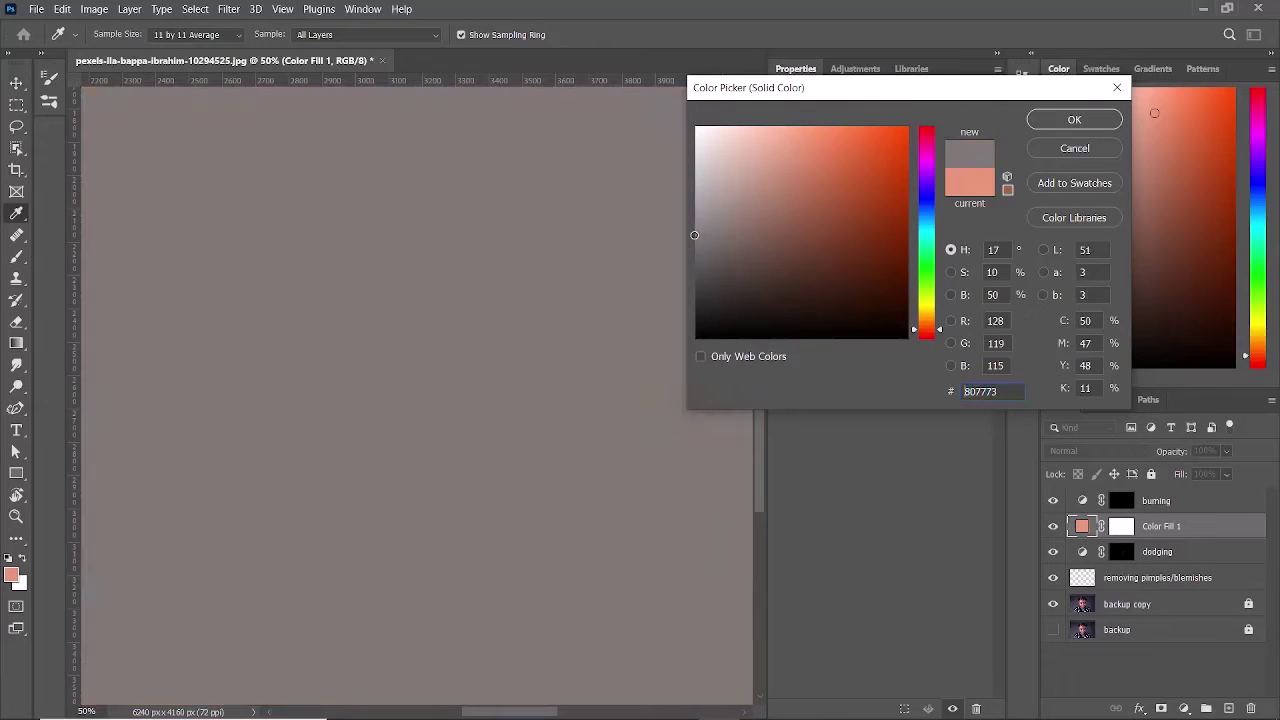
{"action": "left_click_drag", "start_coordinate": [695, 235], "coordinate": [693, 239]}
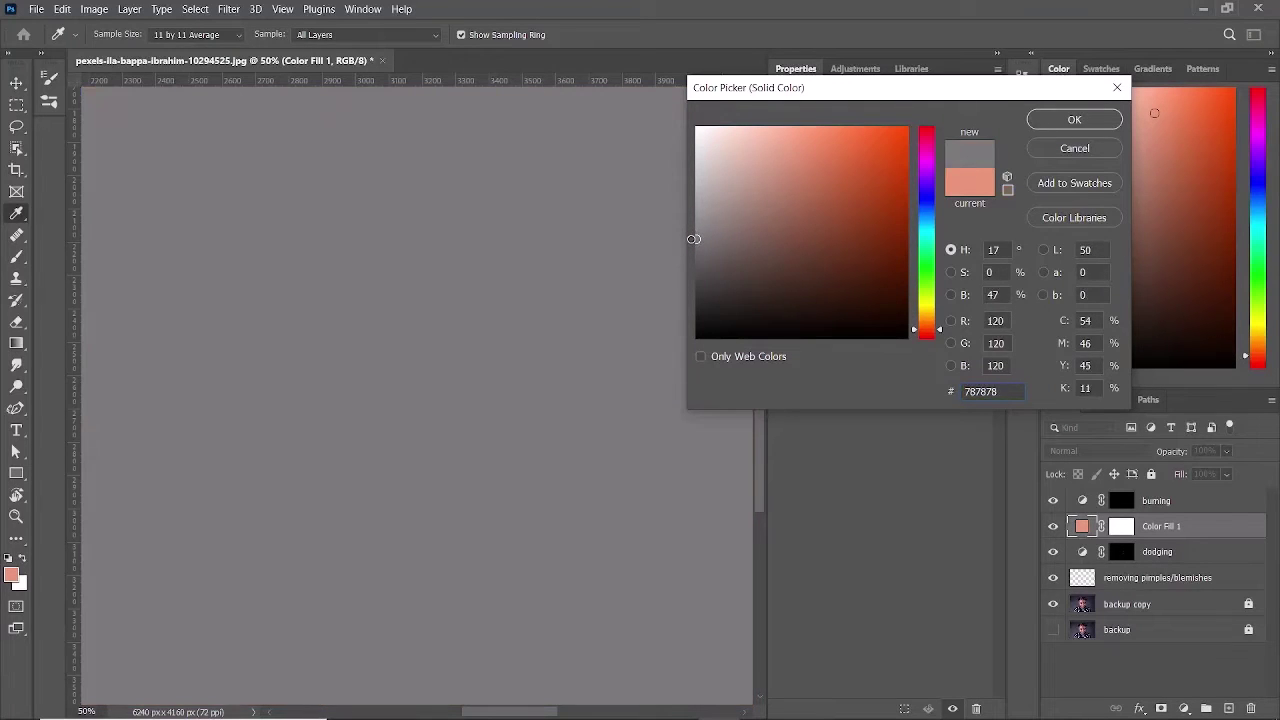
{"action": "left_click", "coordinate": [1074, 121]}
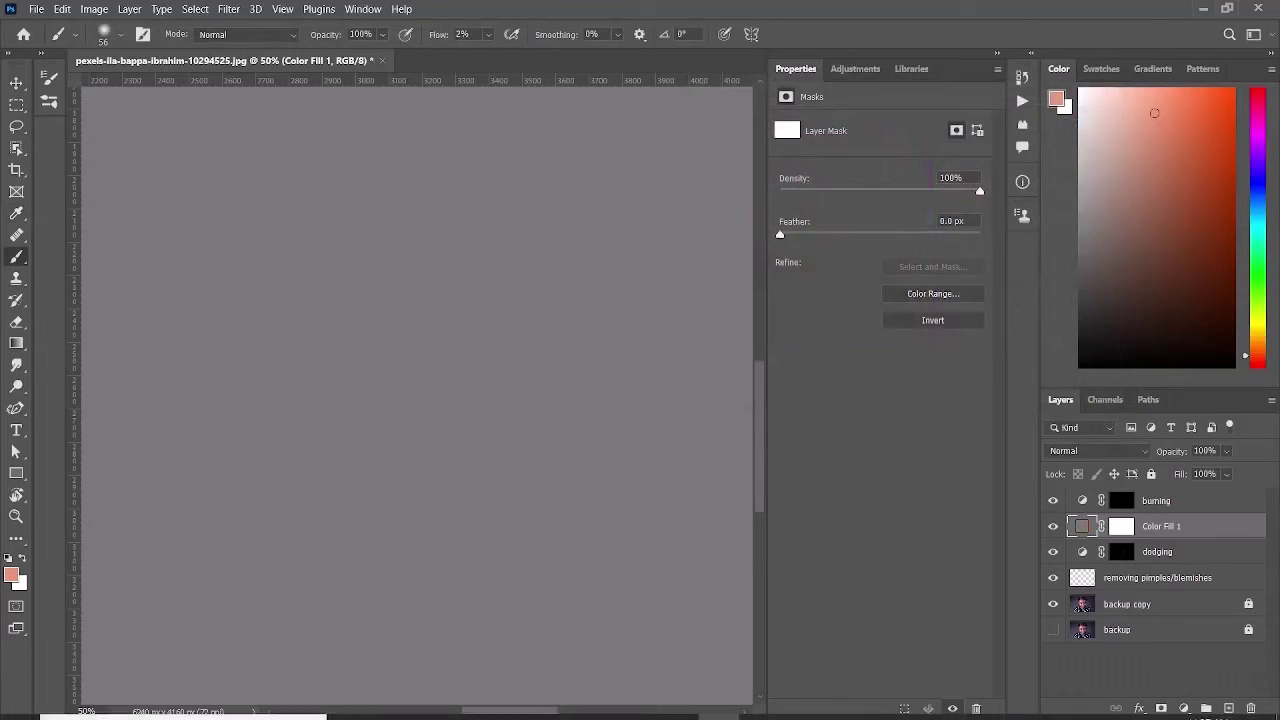
Move the grey fill layer above the burning layer and set its blend mode to Color.
{"action": "left_click_drag", "start_coordinate": [1244, 530], "coordinate": [1232, 498]}
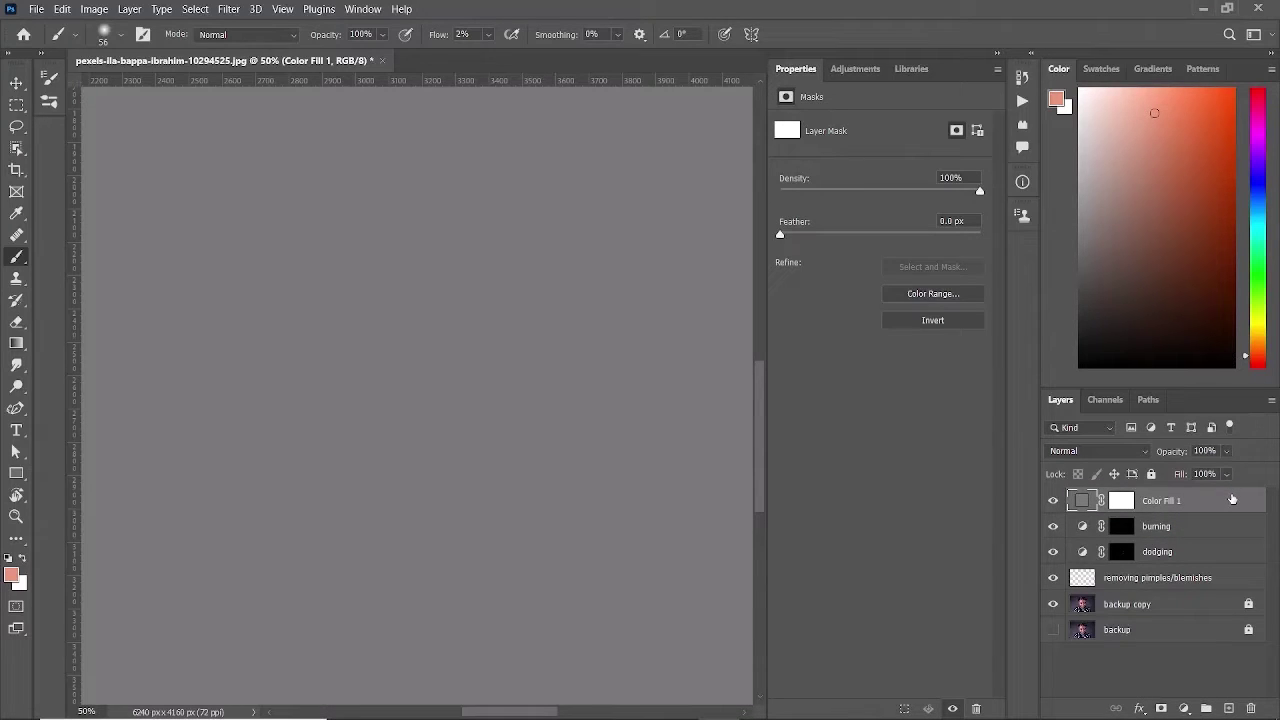
{"action": "left_click", "coordinate": [1143, 456]}
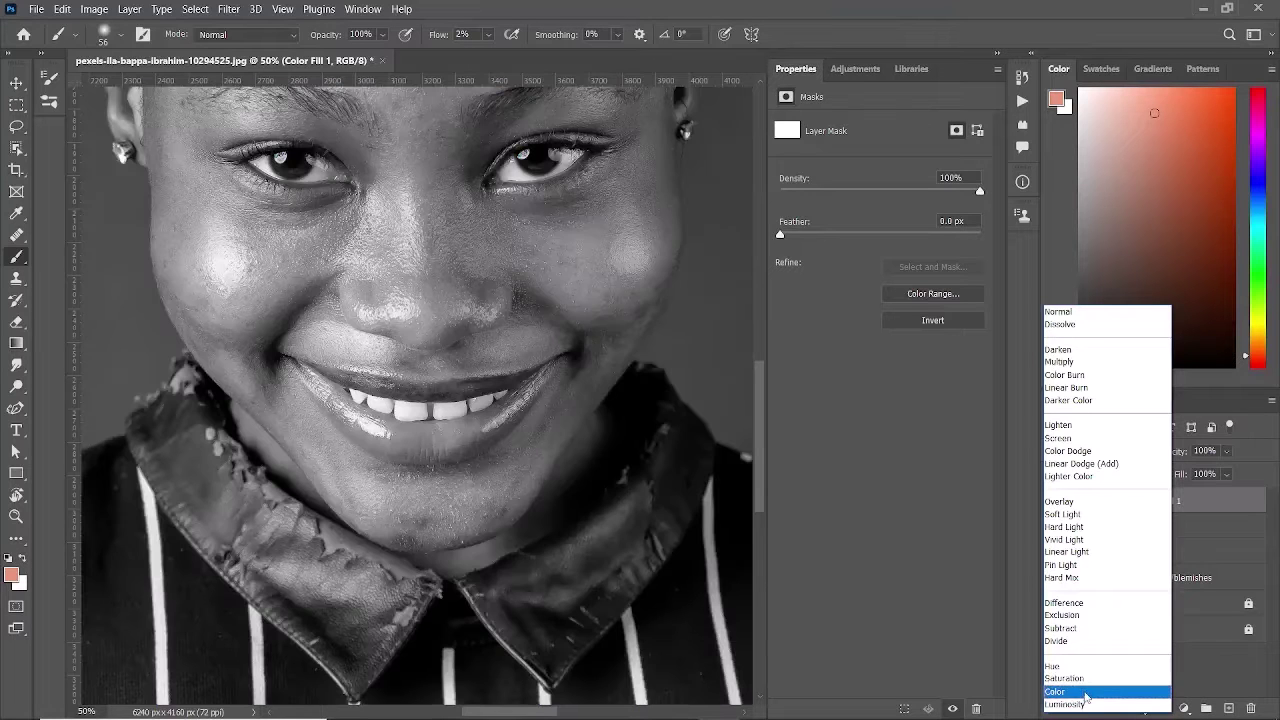
{"action": "left_click", "coordinate": [1087, 693]}
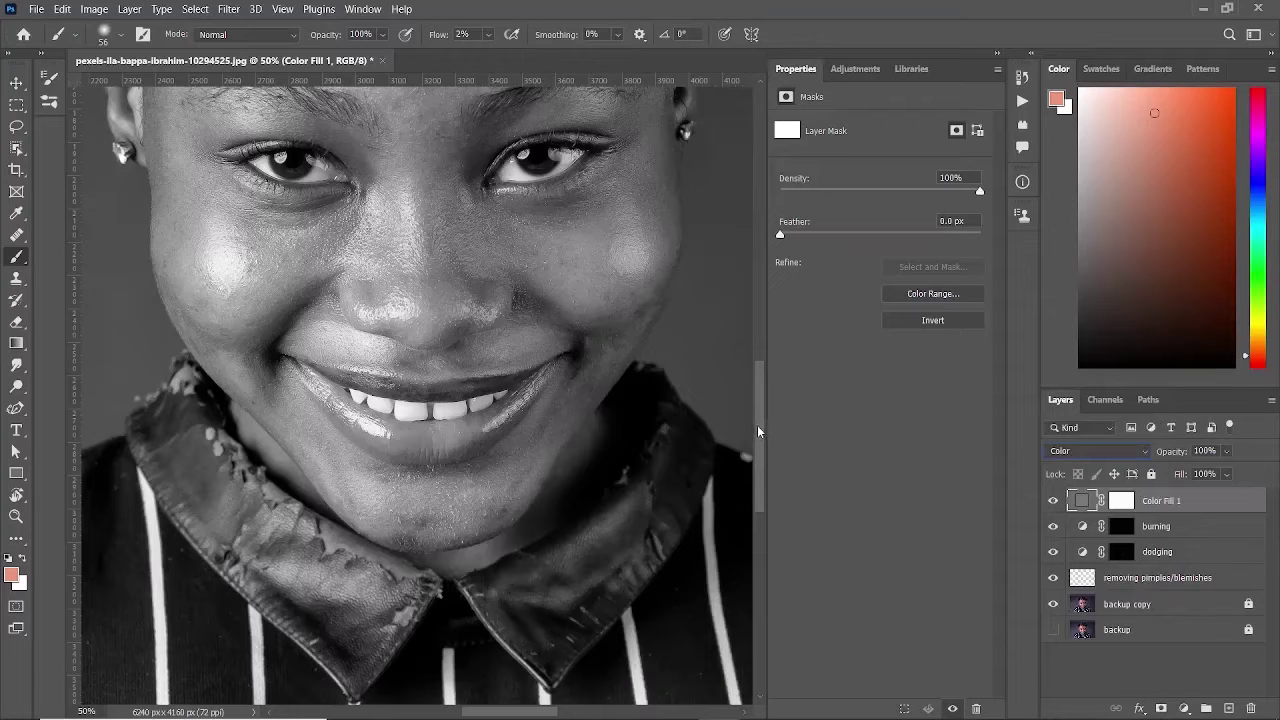
{"action": "left_click_drag", "start_coordinate": [758, 427], "coordinate": [764, 375]}
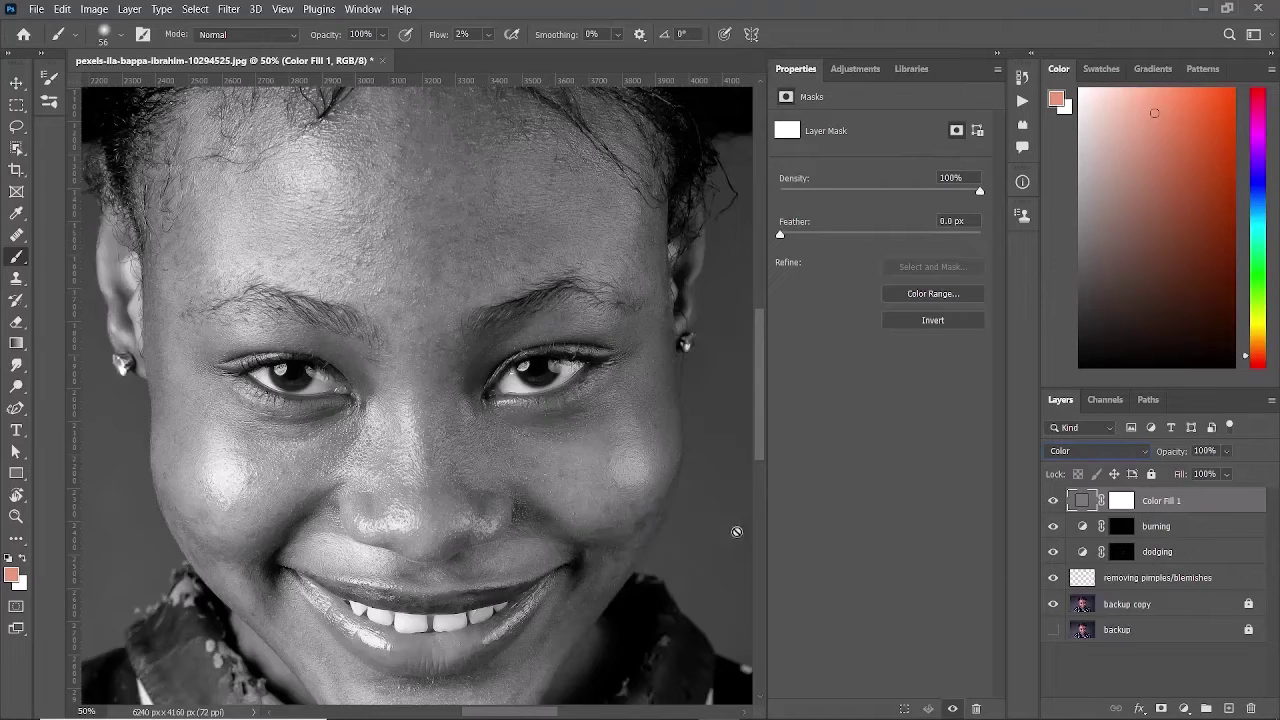
Select the dodging layer and toggle its visibility repeatedly to compare the face with and without the dodging.
{"action": "left_click", "coordinate": [1212, 556]}
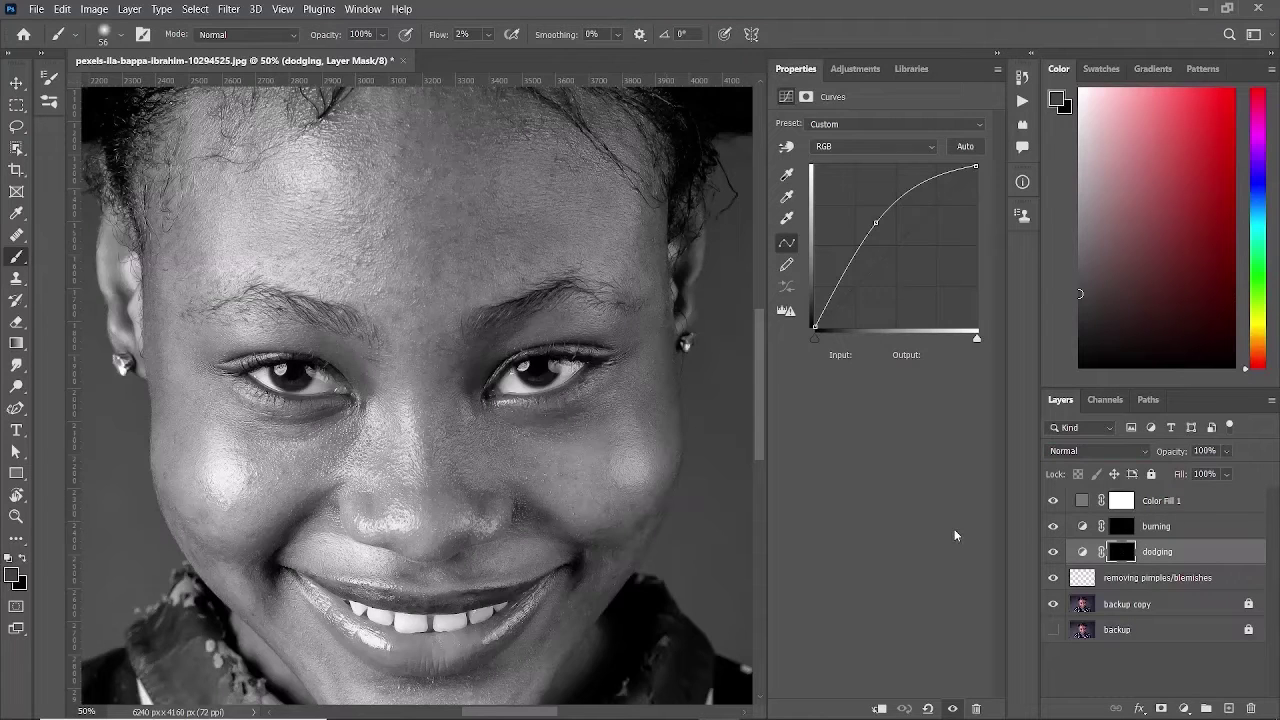
{"action": "left_click", "coordinate": [1052, 552]}
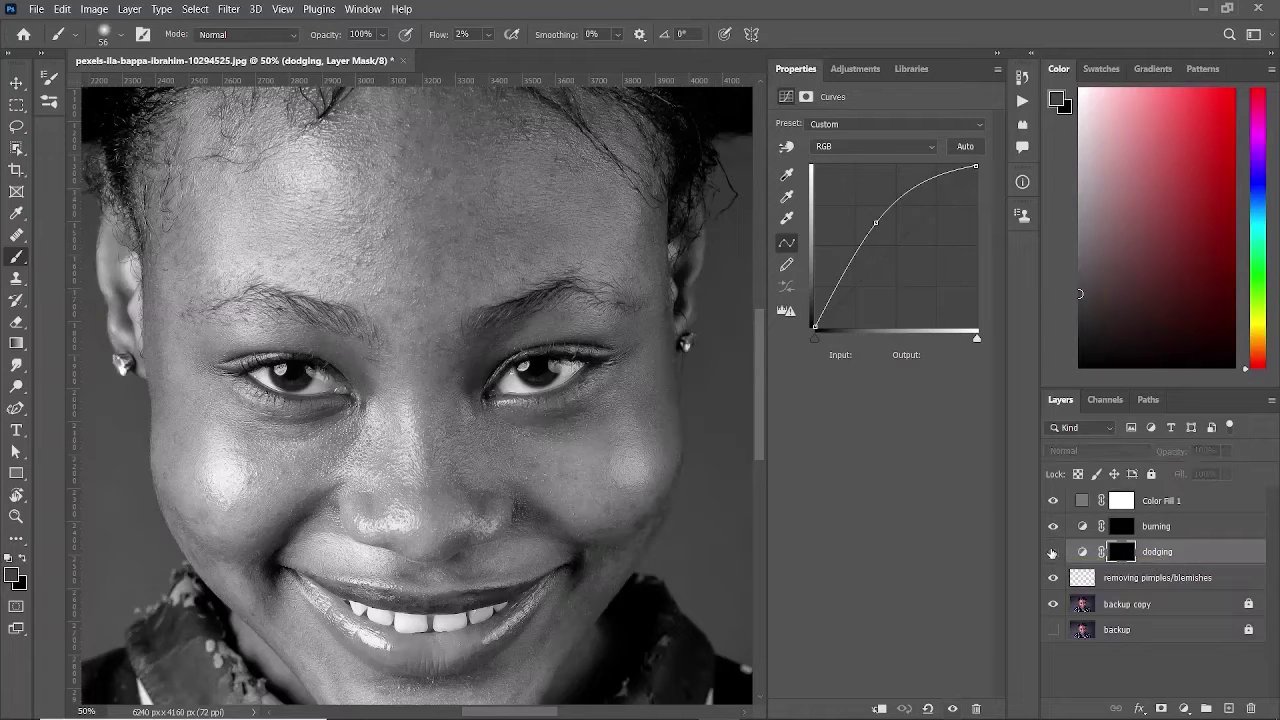
{"action": "left_click", "coordinate": [1052, 552]}
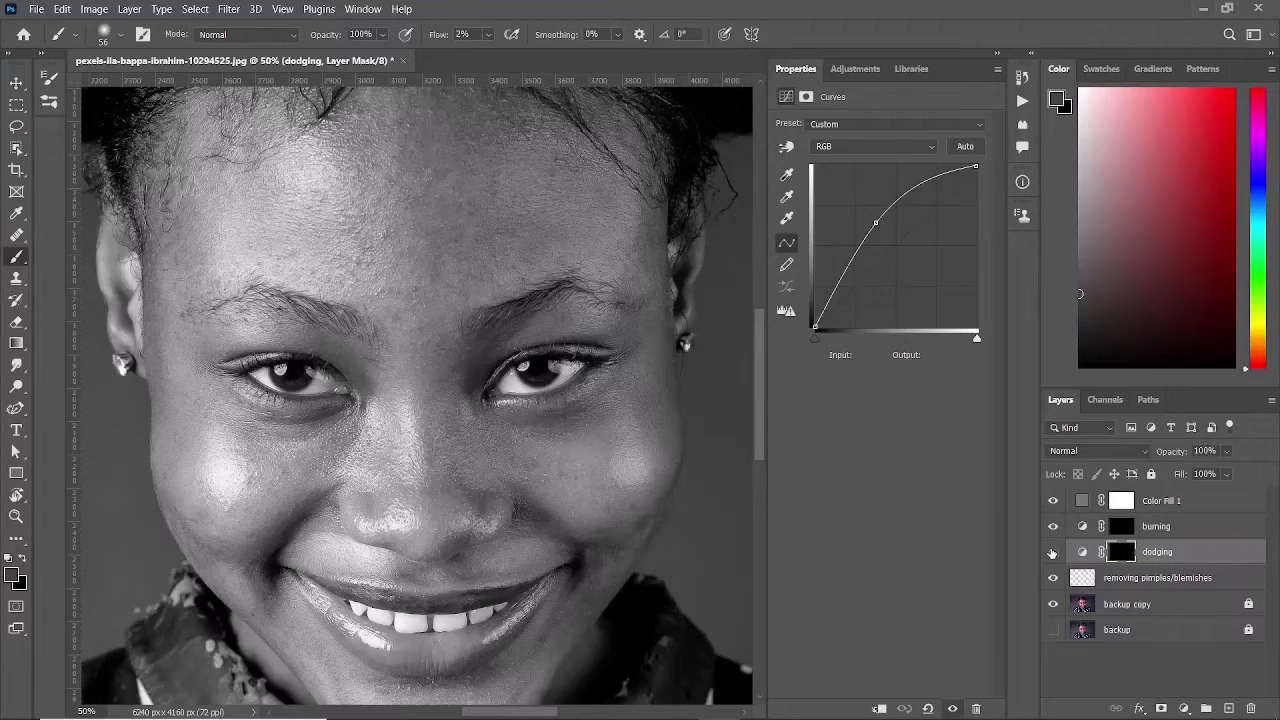
{"action": "left_click", "coordinate": [1052, 552]}
{"action": "left_click", "coordinate": [1052, 552]}
{"action": "left_click", "coordinate": [1052, 552]}
{"action": "left_click", "coordinate": [1052, 552]}
{"action": "left_click", "coordinate": [1052, 552]}
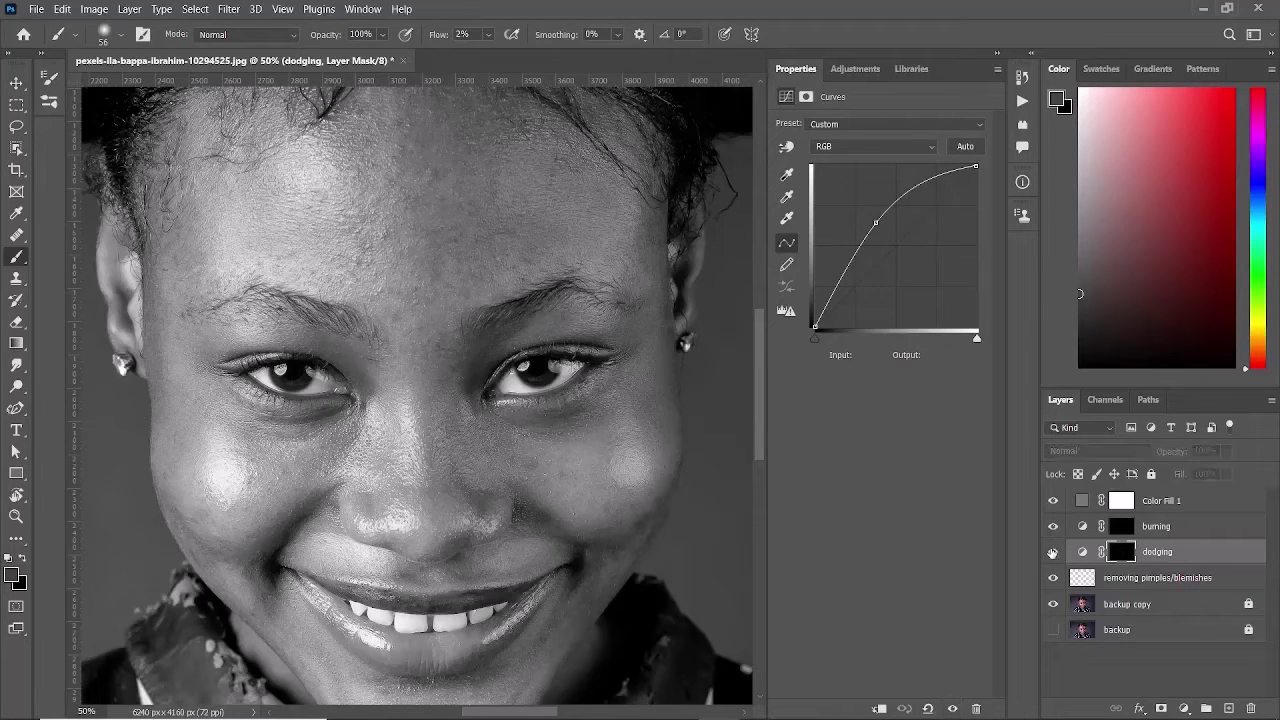
{"action": "left_click", "coordinate": [1052, 552]}
{"action": "left_click", "coordinate": [1052, 552]}
{"action": "left_click", "coordinate": [1052, 552]}
{"action": "left_click", "coordinate": [1052, 552]}
{"action": "left_click", "coordinate": [1052, 552]}
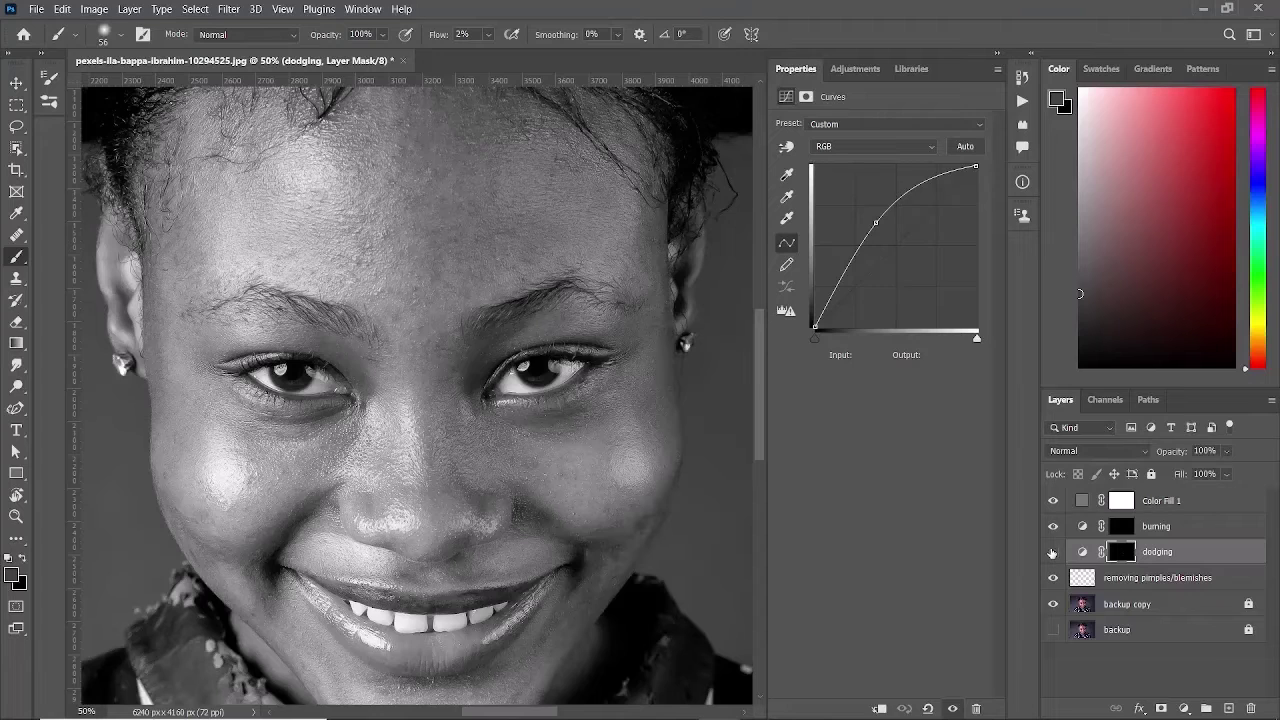
{"action": "left_click", "coordinate": [1052, 552]}
{"action": "left_click", "coordinate": [1052, 552]}
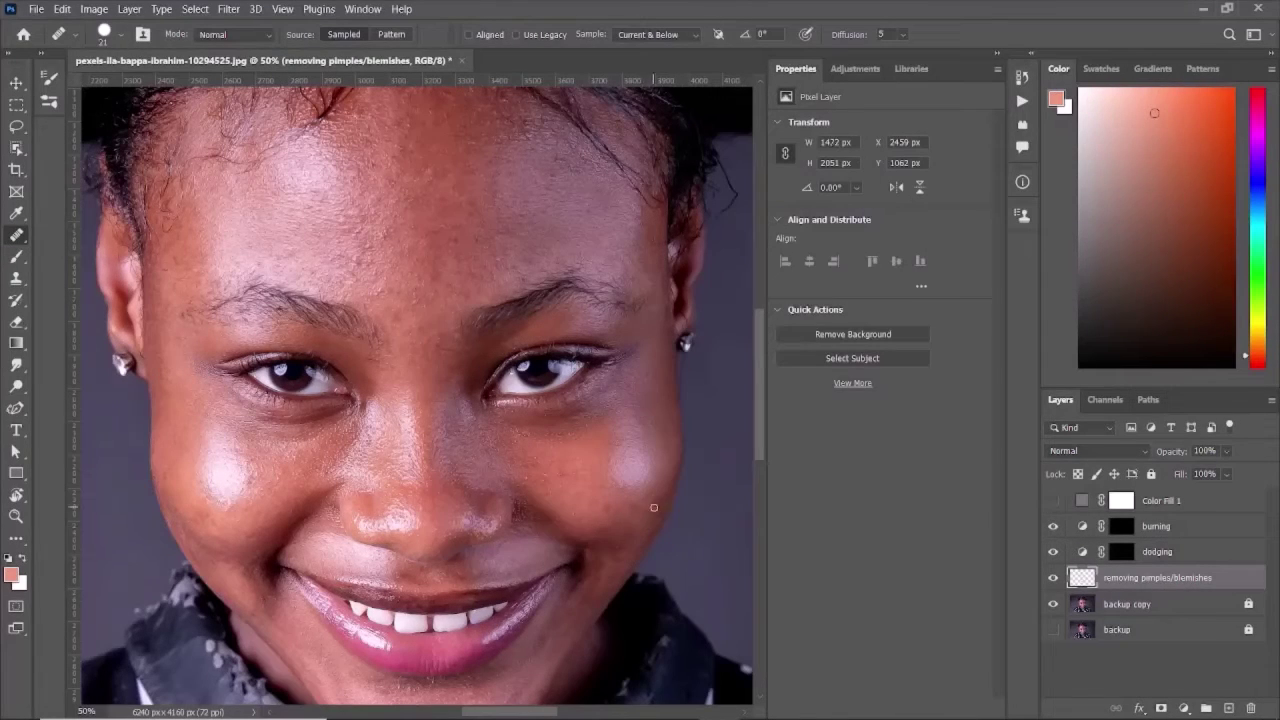
Heal small blemishes on both lower cheeks with the Healing Brush on the removing pimples/blemishes layer.
{"action": "left_click", "coordinate": [654, 508]}
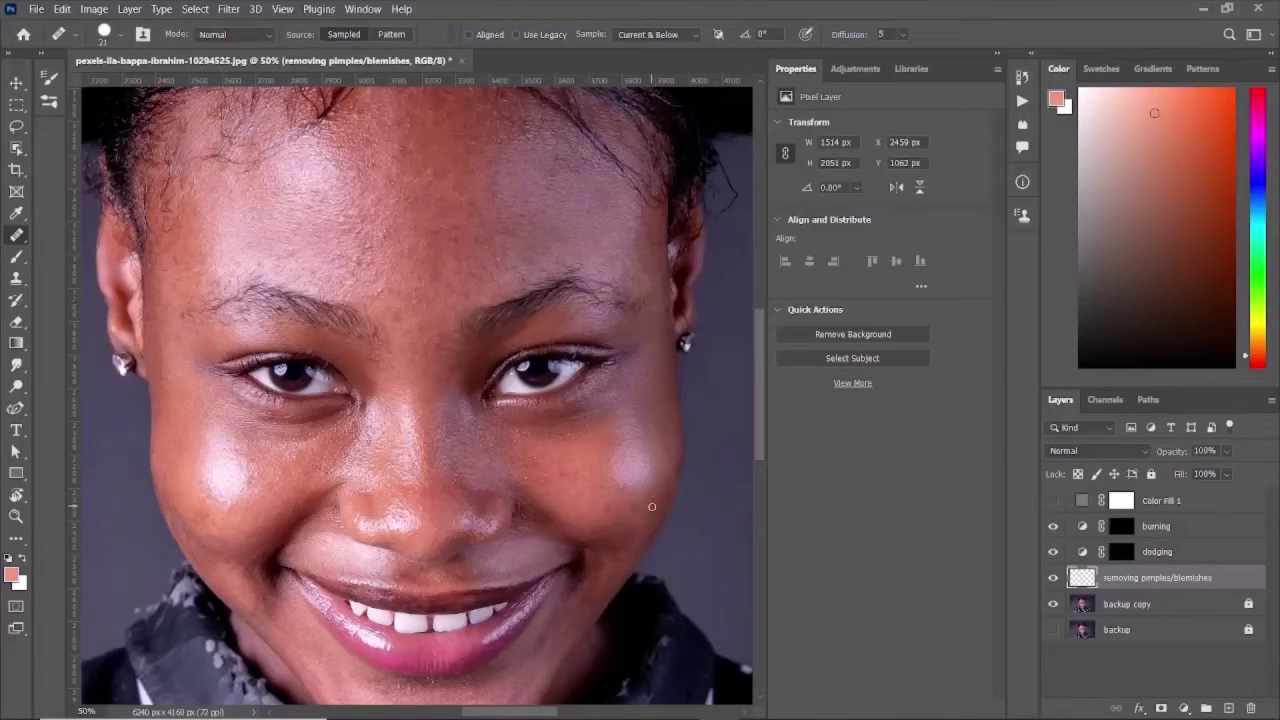
{"action": "left_click", "coordinate": [181, 517], "text": "alt"}
{"action": "left_click", "coordinate": [200, 541]}
{"action": "left_click", "coordinate": [208, 551]}
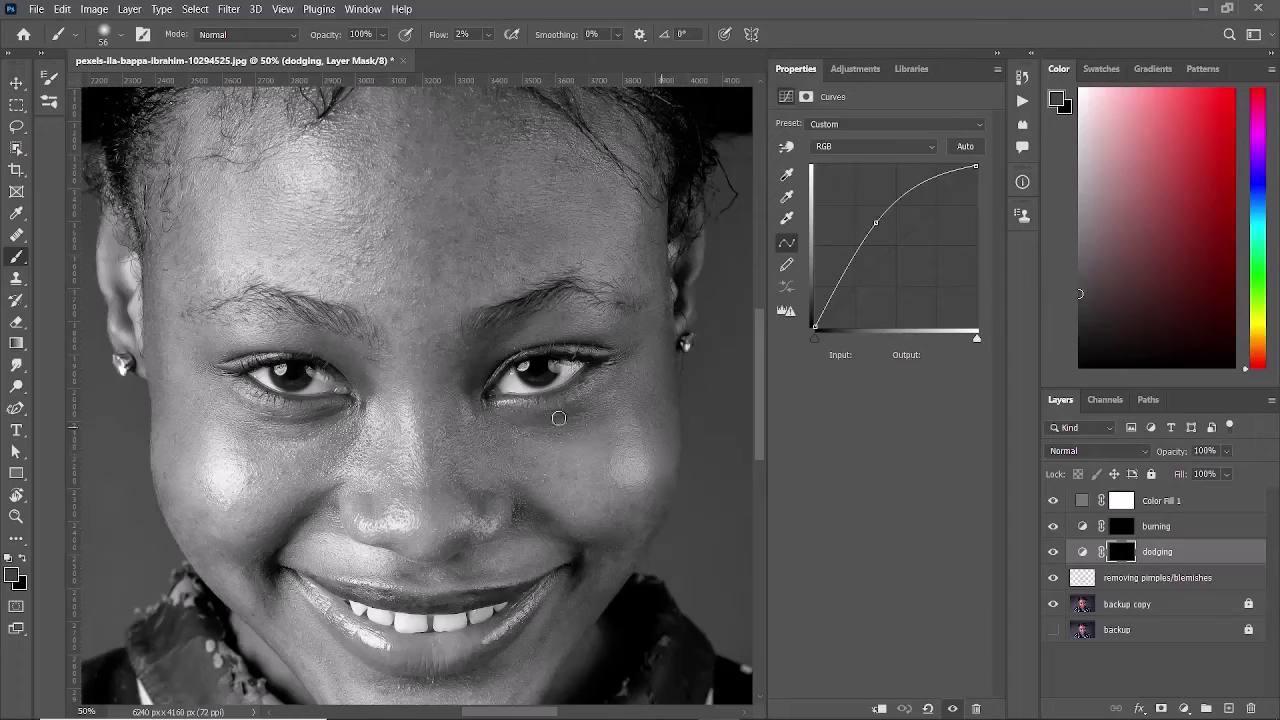
Check the forehead and face in black and white, and make the burning layer active.
{"action": "scroll", "coordinate": [527, 404], "scroll_direction": "up", "scroll_amount": 4}
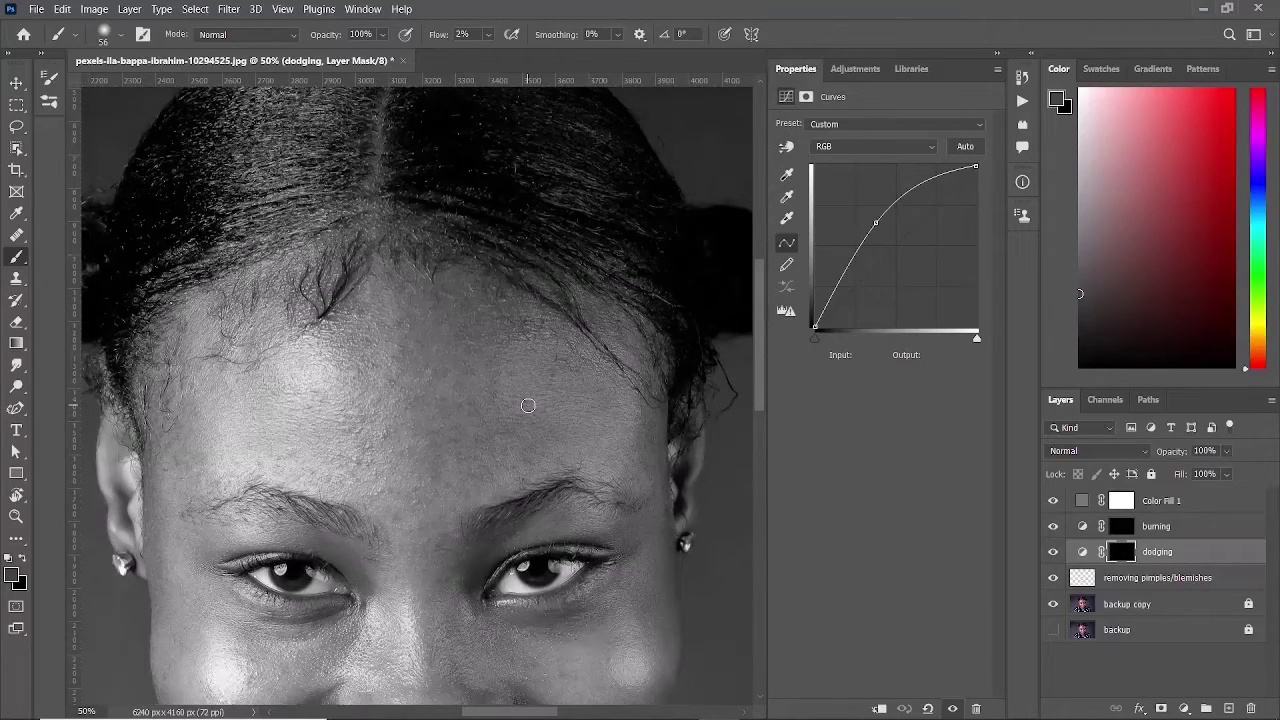
{"action": "scroll", "coordinate": [528, 405], "scroll_direction": "down", "scroll_amount": 2}
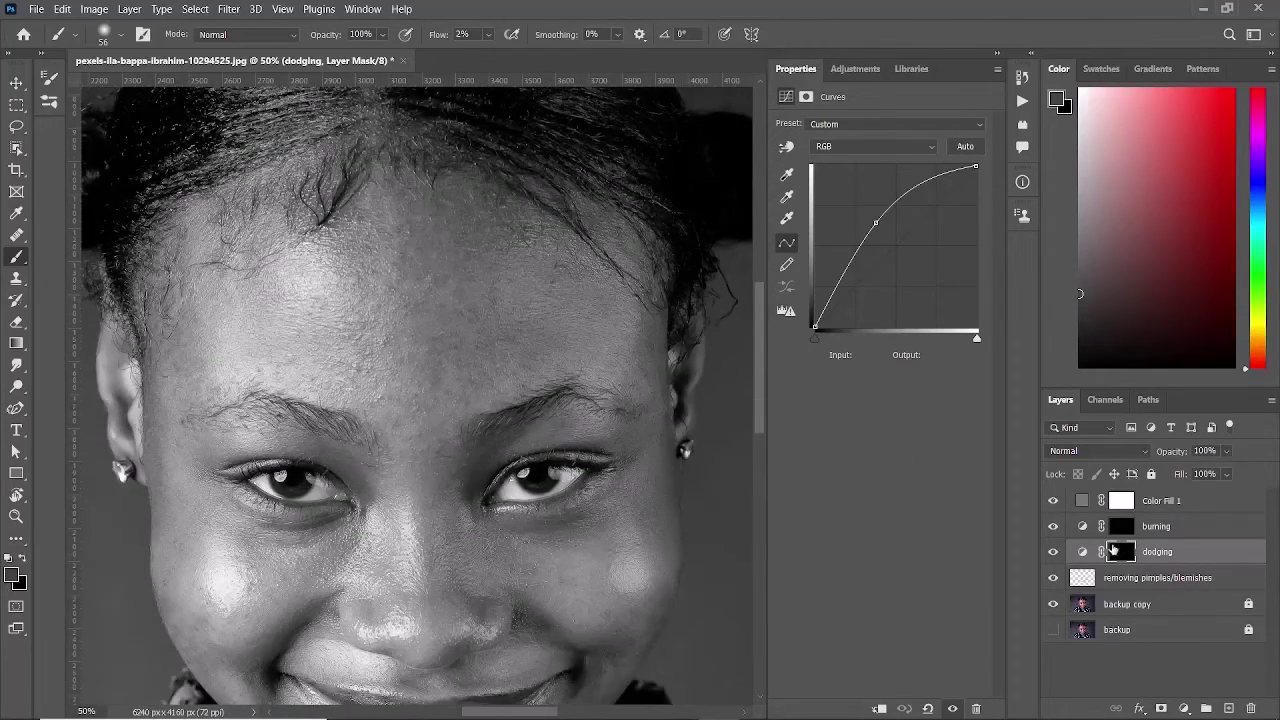
{"action": "left_click", "coordinate": [1192, 530]}
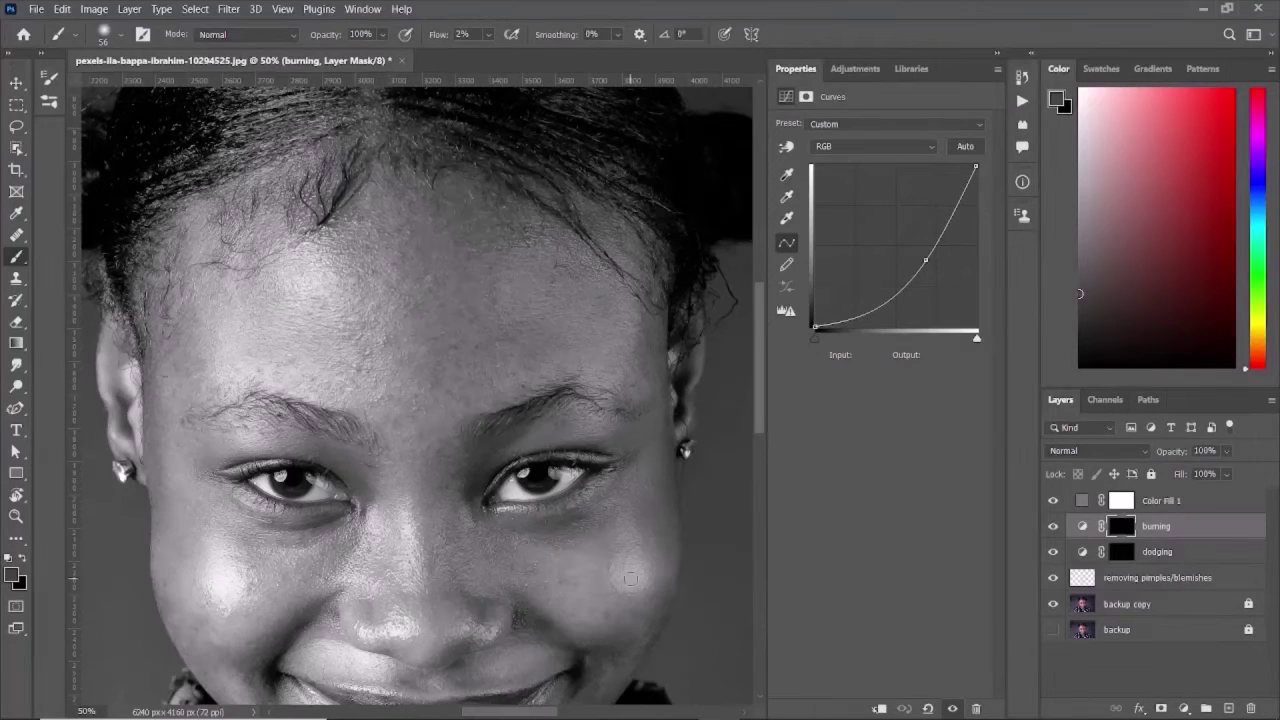
Alternate between the dodging and burning layers while going over the whole face, finishing on the dodging layer.
{"action": "key", "text": "alt+bracketleft"}
{"action": "scroll", "coordinate": [500, 560], "scroll_direction": "down", "scroll_amount": 5}
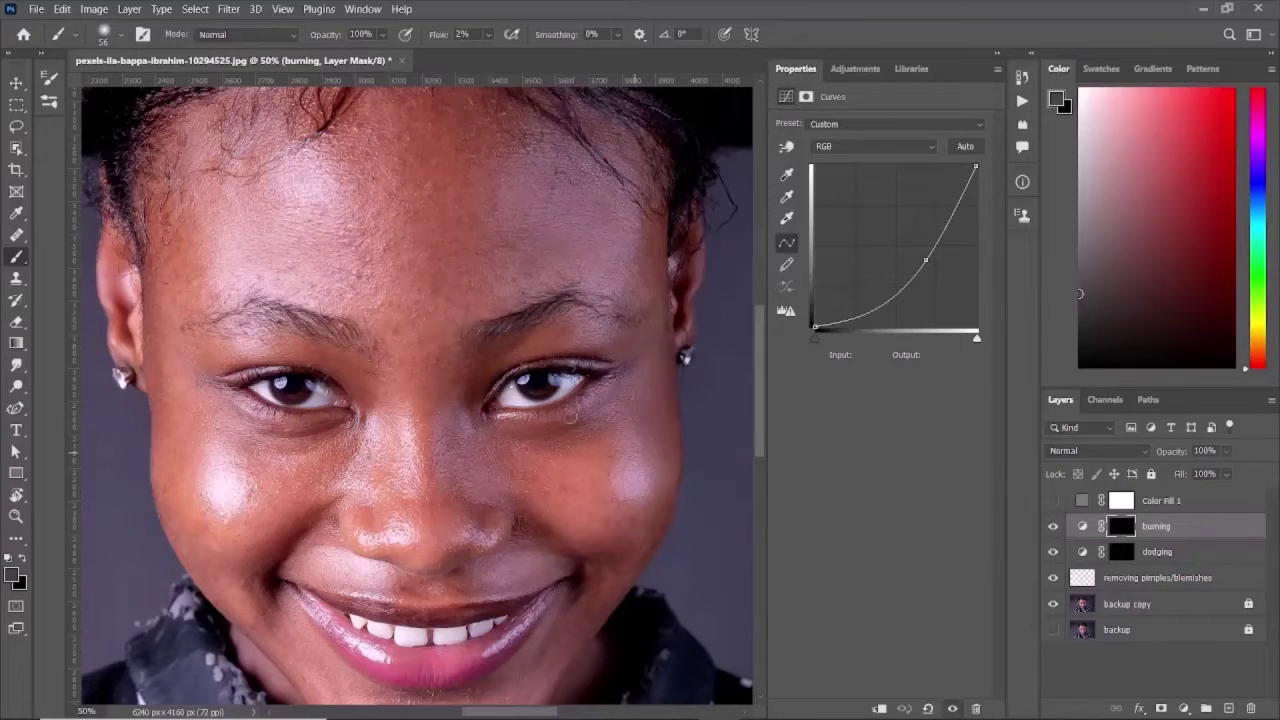
{"action": "scroll", "coordinate": [175, 380], "scroll_direction": "up", "scroll_amount": 1}
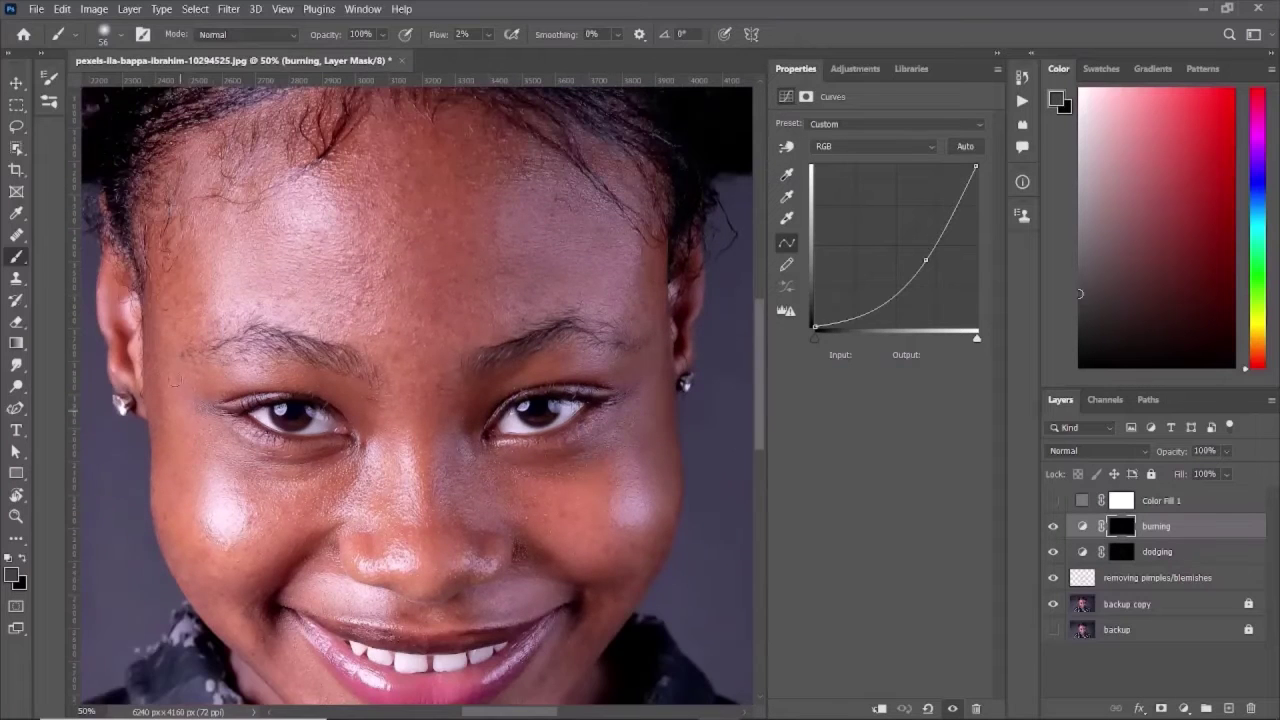
{"action": "scroll", "coordinate": [490, 340], "scroll_direction": "down", "scroll_amount": 5}
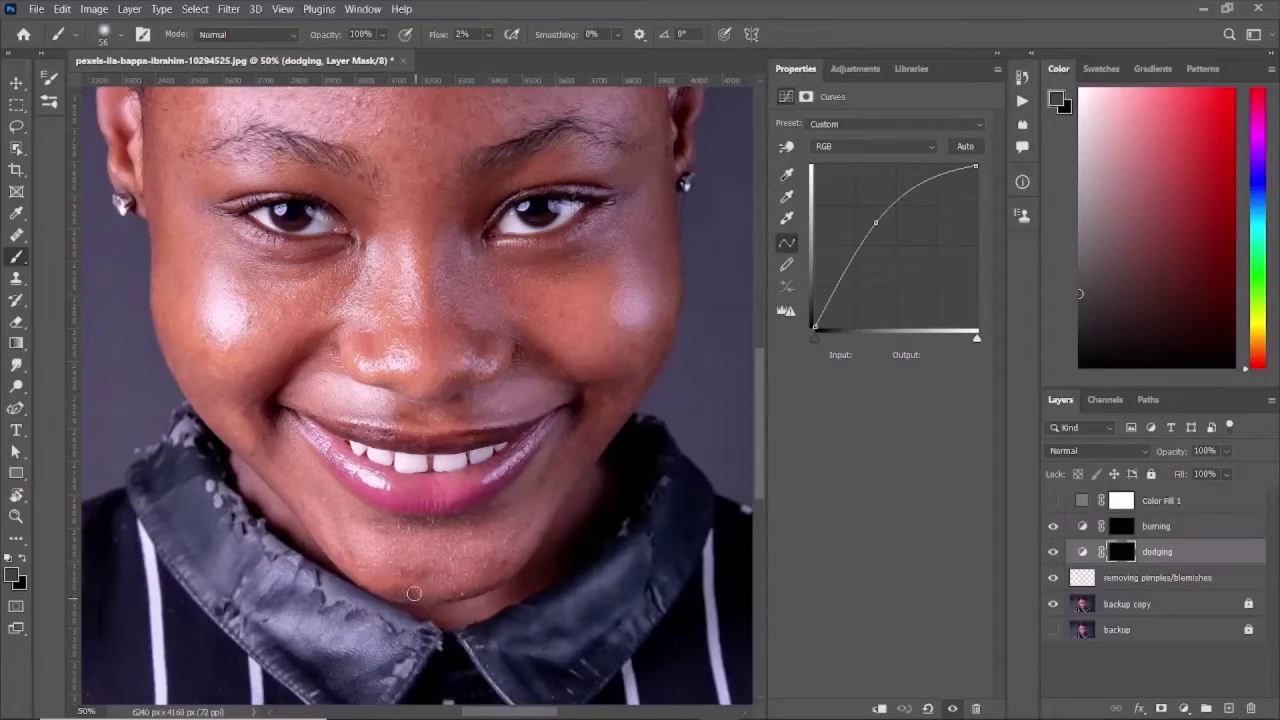
{"action": "key", "text": "alt+bracketleft"}
{"action": "key", "text": "alt+bracketright"}
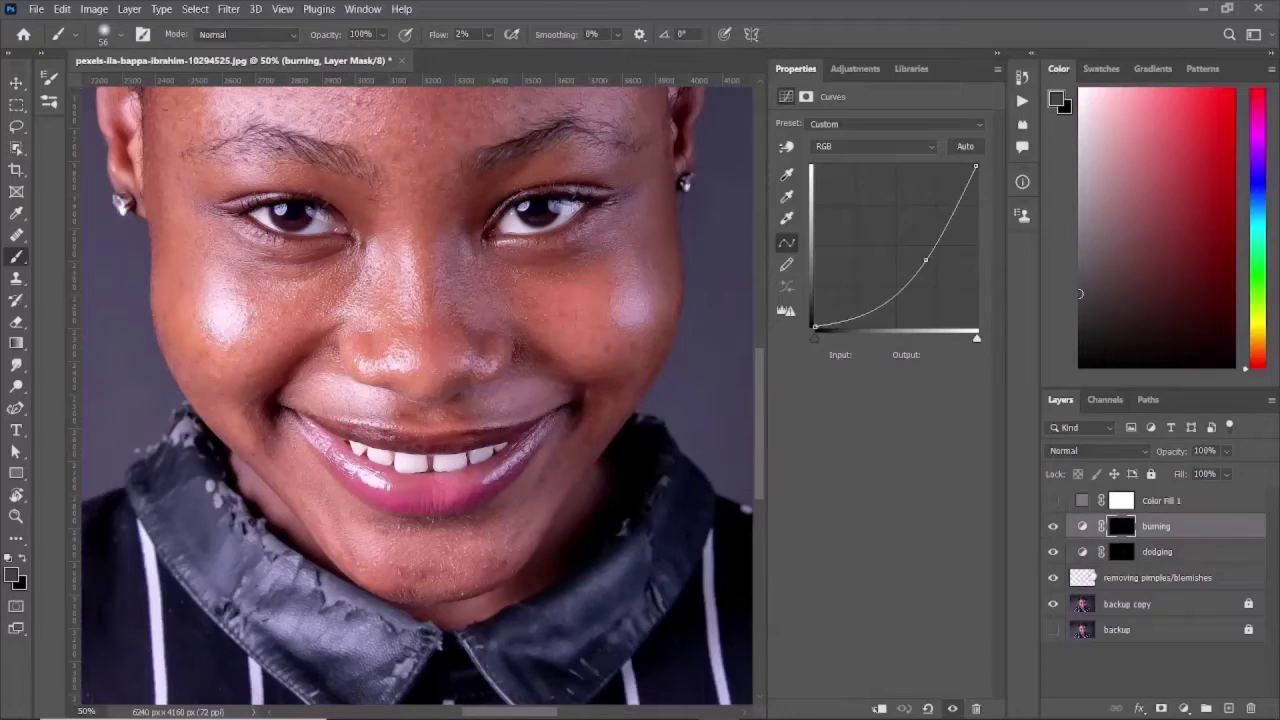
{"action": "key", "text": "alt+bracketleft"}
{"action": "scroll", "coordinate": [506, 484], "scroll_direction": "up", "scroll_amount": 7}
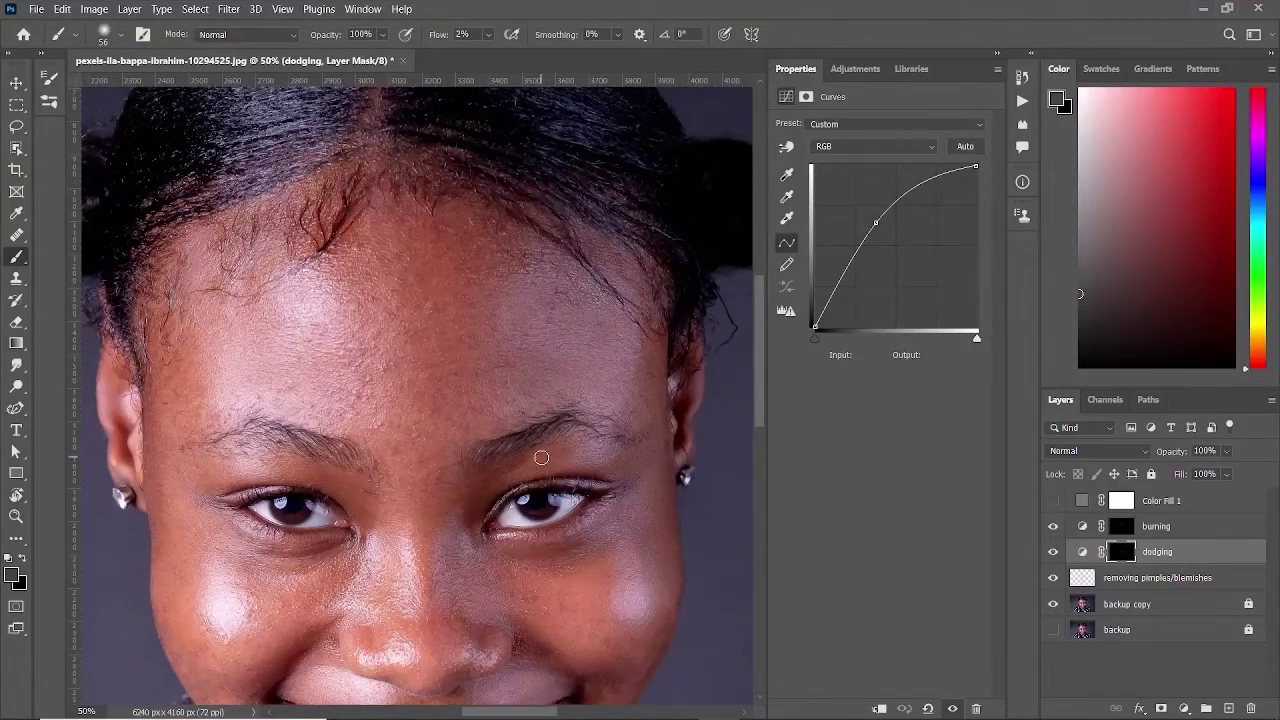
{"action": "scroll", "coordinate": [541, 457], "scroll_direction": "down", "scroll_amount": 1}
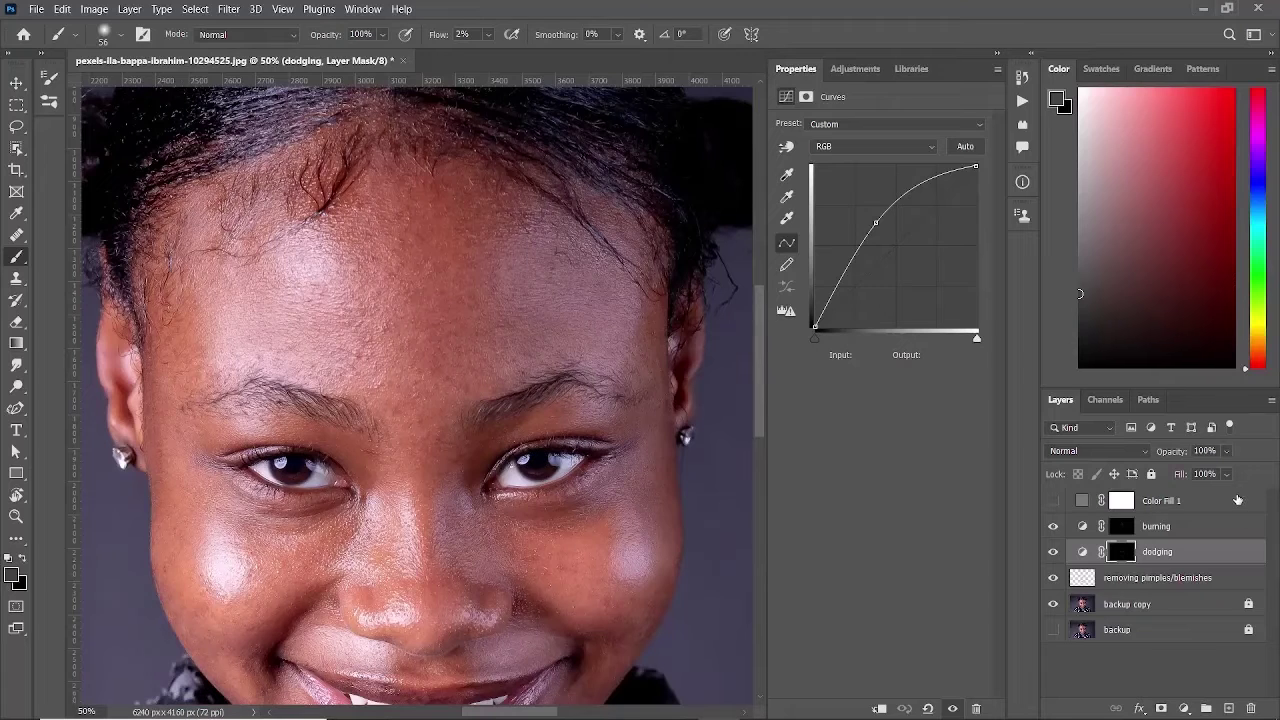
Delete the grey Color Fill 1 layer and leave no layer selected.
{"action": "left_click", "coordinate": [1237, 499]}
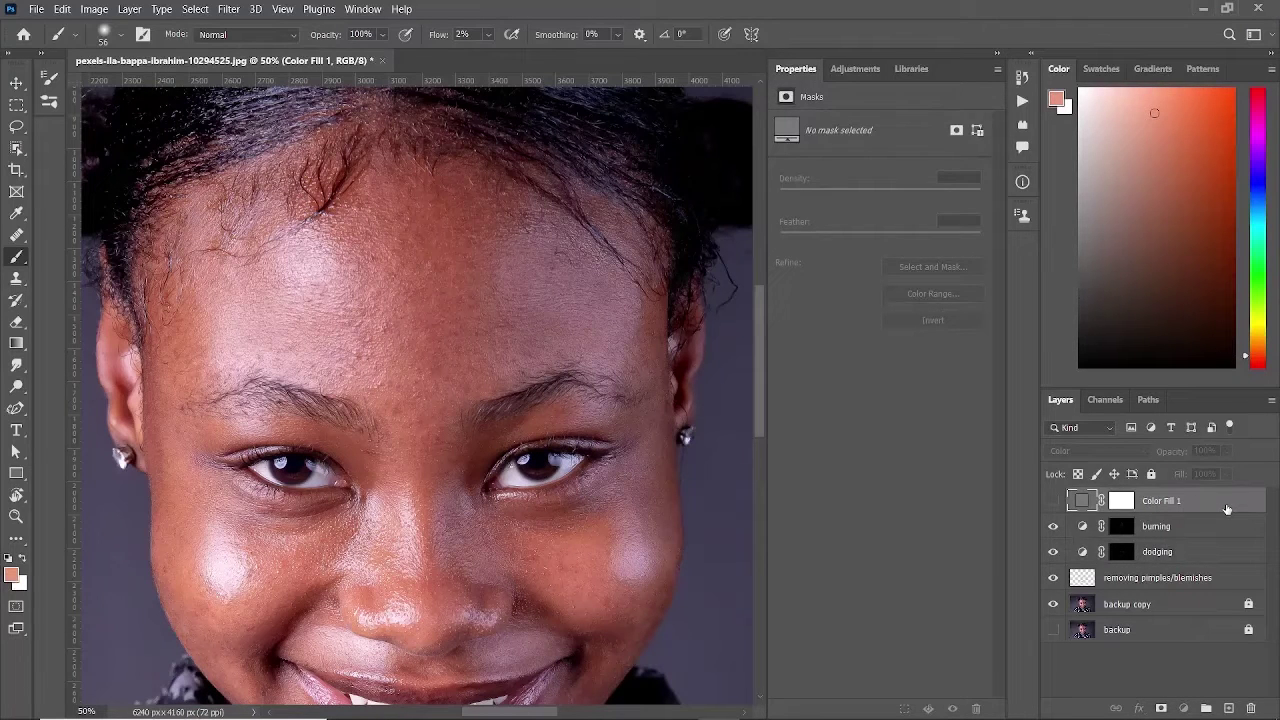
{"action": "mouse_move", "coordinate": [1226, 509]}
{"action": "left_mouse_down"}
{"action": "mouse_move", "coordinate": [1228, 632]}
{"action": "mouse_move", "coordinate": [1254, 712]}
{"action": "left_mouse_up"}
{"action": "left_click", "coordinate": [1155, 653]}
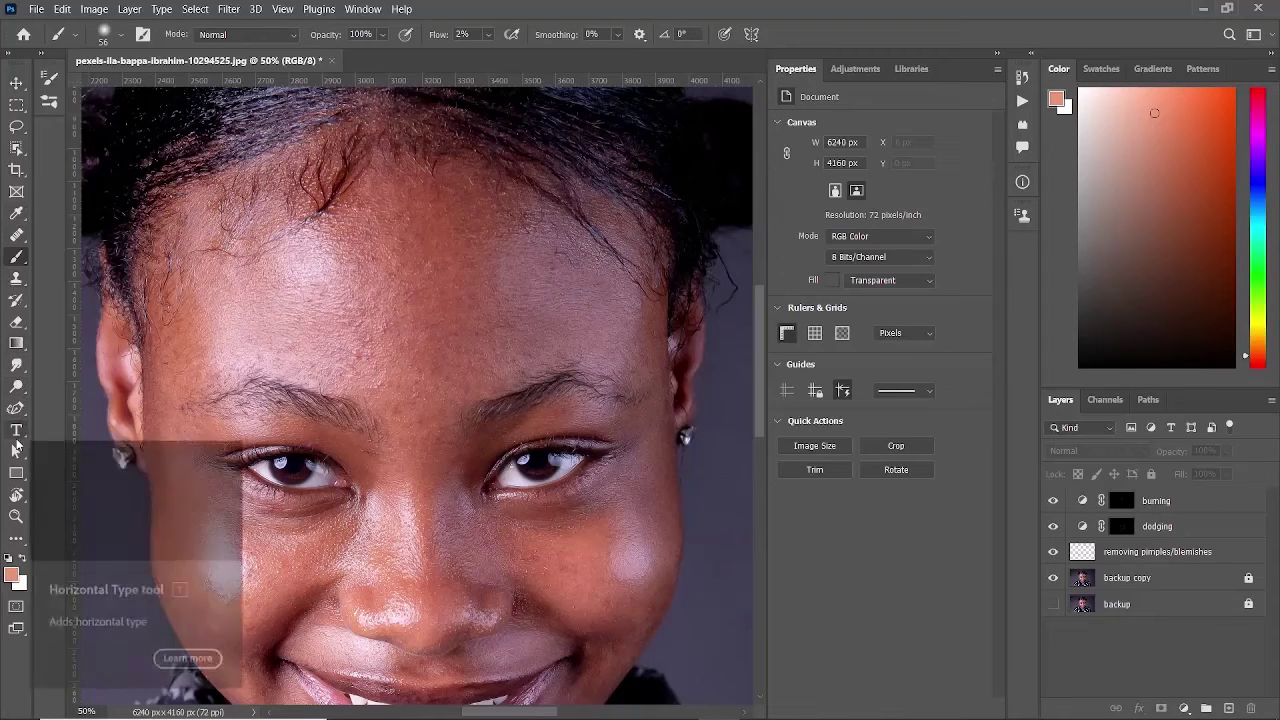
Darken the light patches on the lower cheek beside the mouth corner by painting on the burning layer's mask at 2% flow.
{"action": "left_click", "coordinate": [16, 516]}
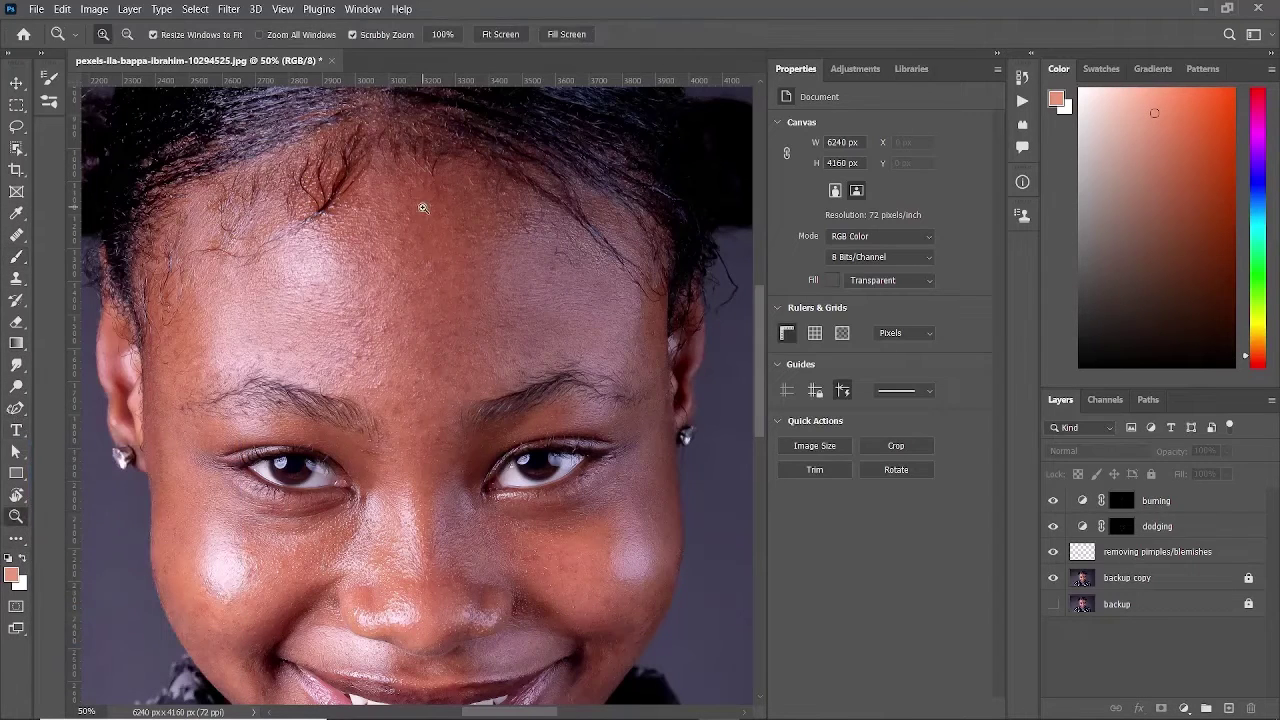
{"action": "left_click", "coordinate": [562, 36]}
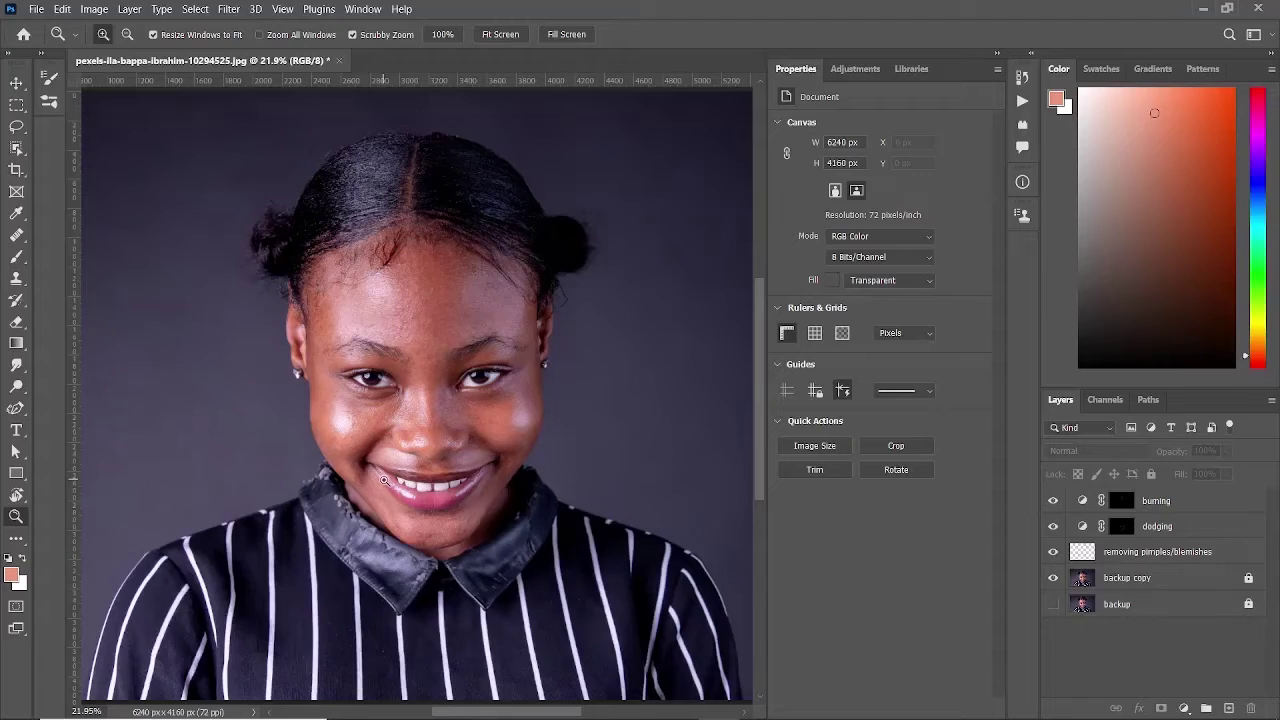
{"action": "left_click", "coordinate": [353, 471]}
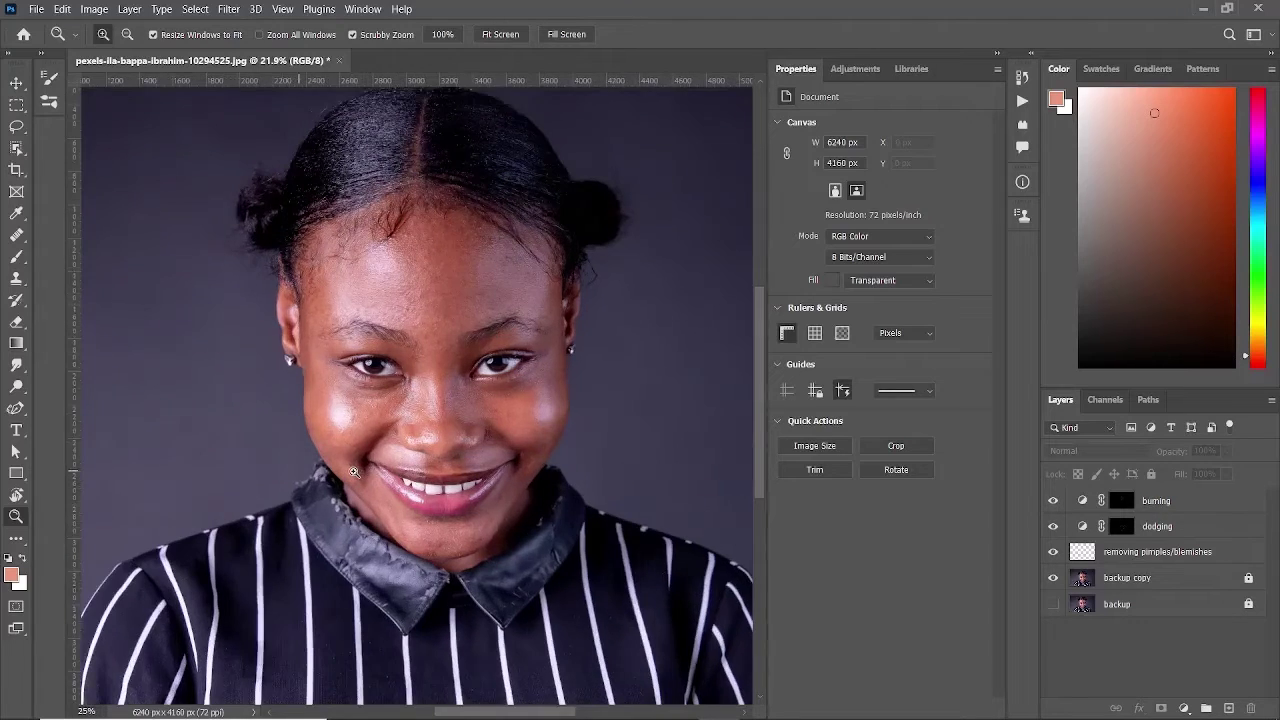
{"action": "left_click", "coordinate": [360, 471]}
{"action": "left_click", "coordinate": [395, 470]}
{"action": "left_click", "coordinate": [420, 460]}
{"action": "left_click", "coordinate": [430, 450]}
{"action": "left_click", "coordinate": [440, 425]}
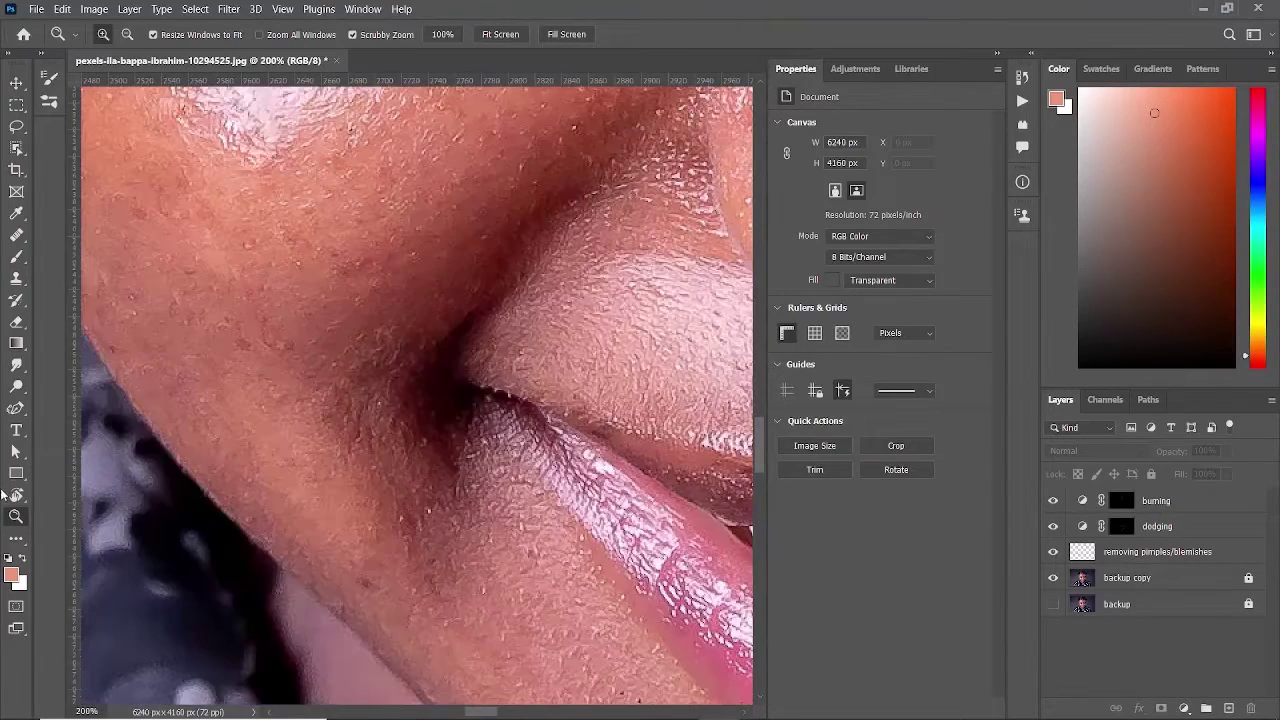
{"action": "left_click", "coordinate": [17, 257]}
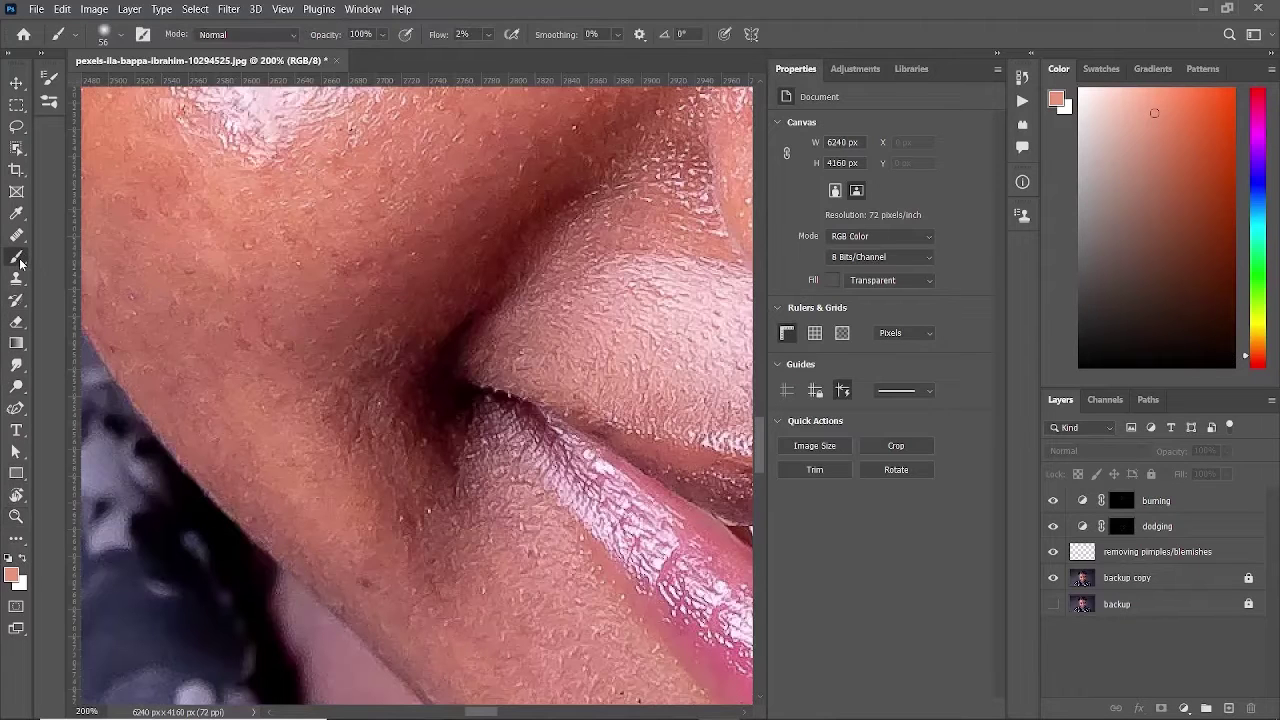
{"action": "left_click", "coordinate": [1209, 533]}
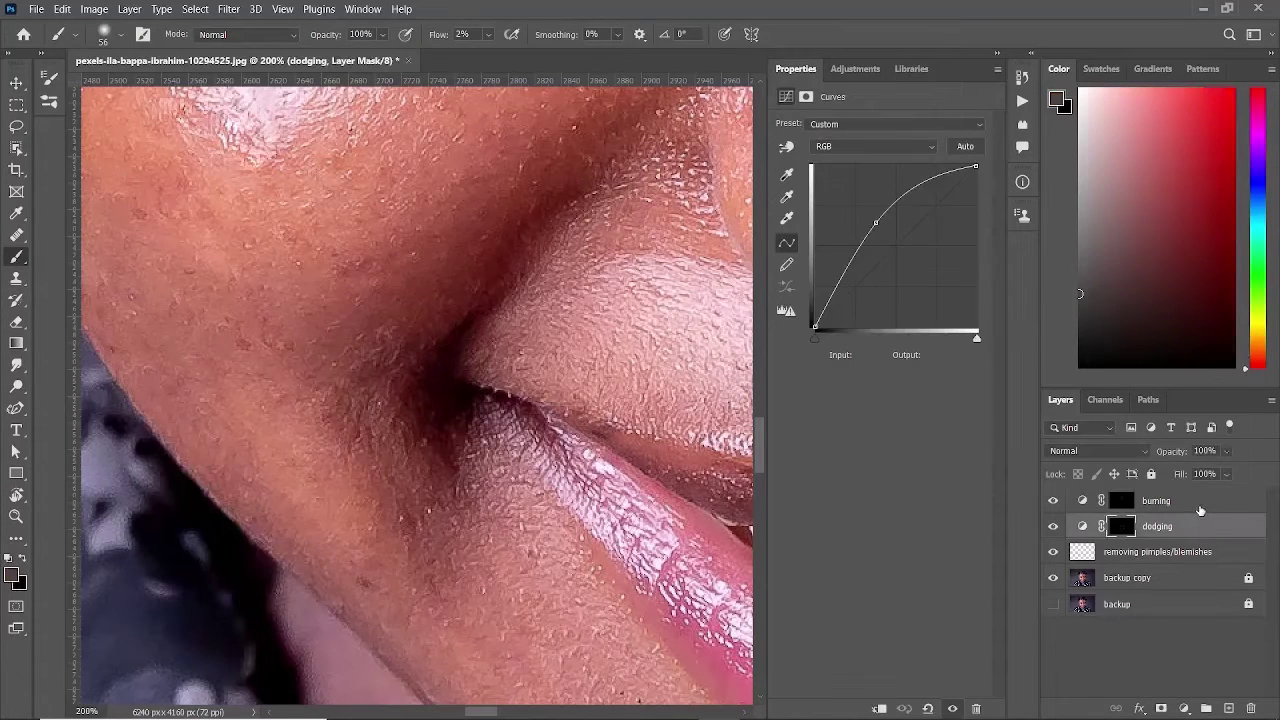
{"action": "left_click", "coordinate": [1200, 508]}
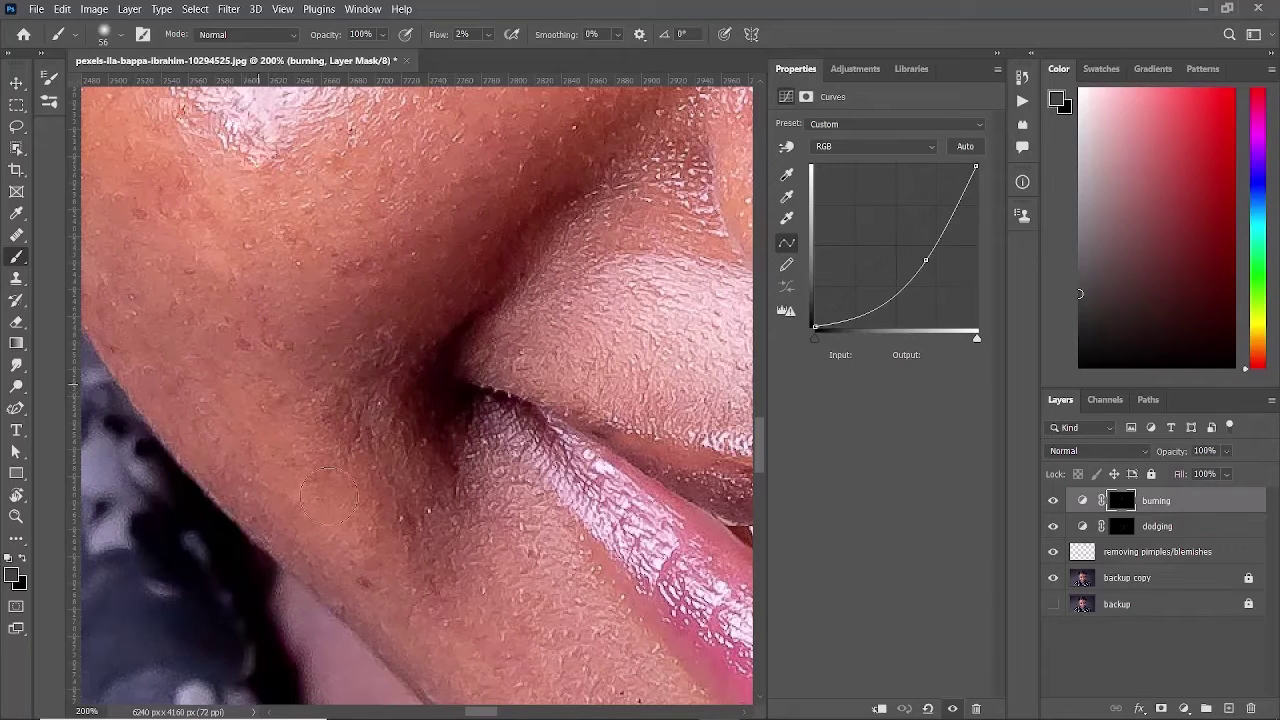
{"action": "mouse_move", "coordinate": [329, 497]}
{"action": "left_mouse_down"}
{"action": "mouse_move", "coordinate": [293, 400]}
{"action": "mouse_move", "coordinate": [358, 473]}
{"action": "mouse_move", "coordinate": [320, 450]}
{"action": "mouse_move", "coordinate": [380, 526]}
{"action": "mouse_move", "coordinate": [387, 576]}
{"action": "mouse_move", "coordinate": [357, 498]}
{"action": "mouse_move", "coordinate": [375, 559]}
{"action": "left_mouse_up"}
{"action": "left_click_drag", "start_coordinate": [326, 461], "coordinate": [293, 440]}
{"action": "mouse_move", "coordinate": [234, 370]}
{"action": "left_mouse_down"}
{"action": "mouse_move", "coordinate": [288, 459]}
{"action": "mouse_move", "coordinate": [282, 440]}
{"action": "mouse_move", "coordinate": [270, 457]}
{"action": "mouse_move", "coordinate": [252, 424]}
{"action": "mouse_move", "coordinate": [265, 406]}
{"action": "left_mouse_up"}
{"action": "mouse_move", "coordinate": [353, 583]}
{"action": "left_mouse_down"}
{"action": "mouse_move", "coordinate": [306, 514]}
{"action": "mouse_move", "coordinate": [280, 508]}
{"action": "mouse_move", "coordinate": [322, 494]}
{"action": "mouse_move", "coordinate": [308, 450]}
{"action": "left_mouse_up"}
Compare the lower cheek with and without the burning layer, leaving the layer visible.
{"action": "left_click", "coordinate": [1053, 502]}
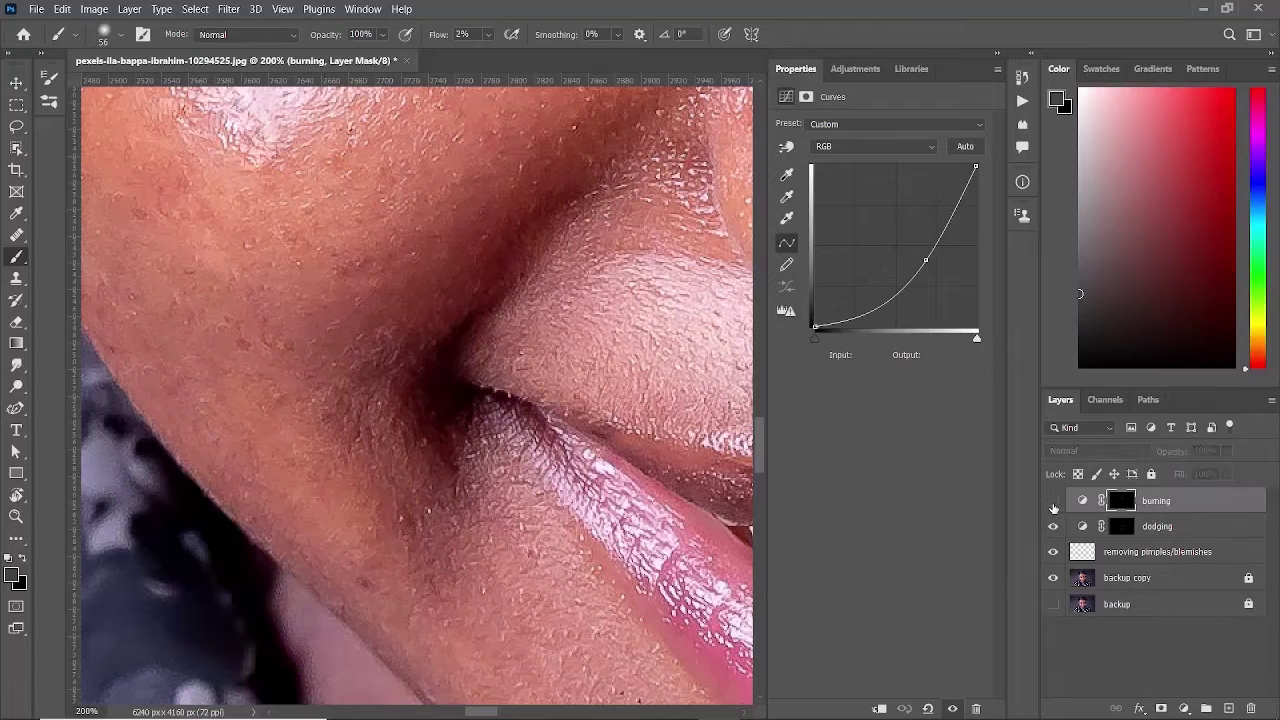
{"action": "left_click", "coordinate": [1053, 502]}
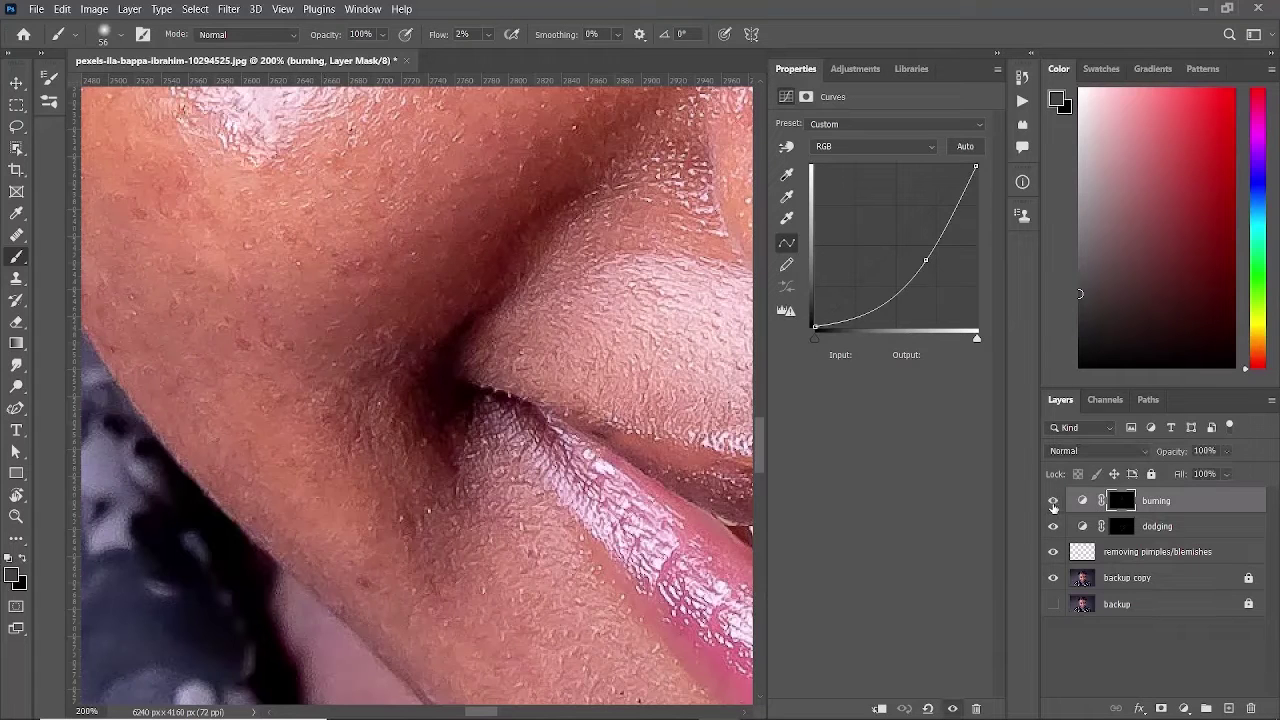
{"action": "left_click", "coordinate": [1053, 502]}
{"action": "left_click", "coordinate": [1053, 502]}
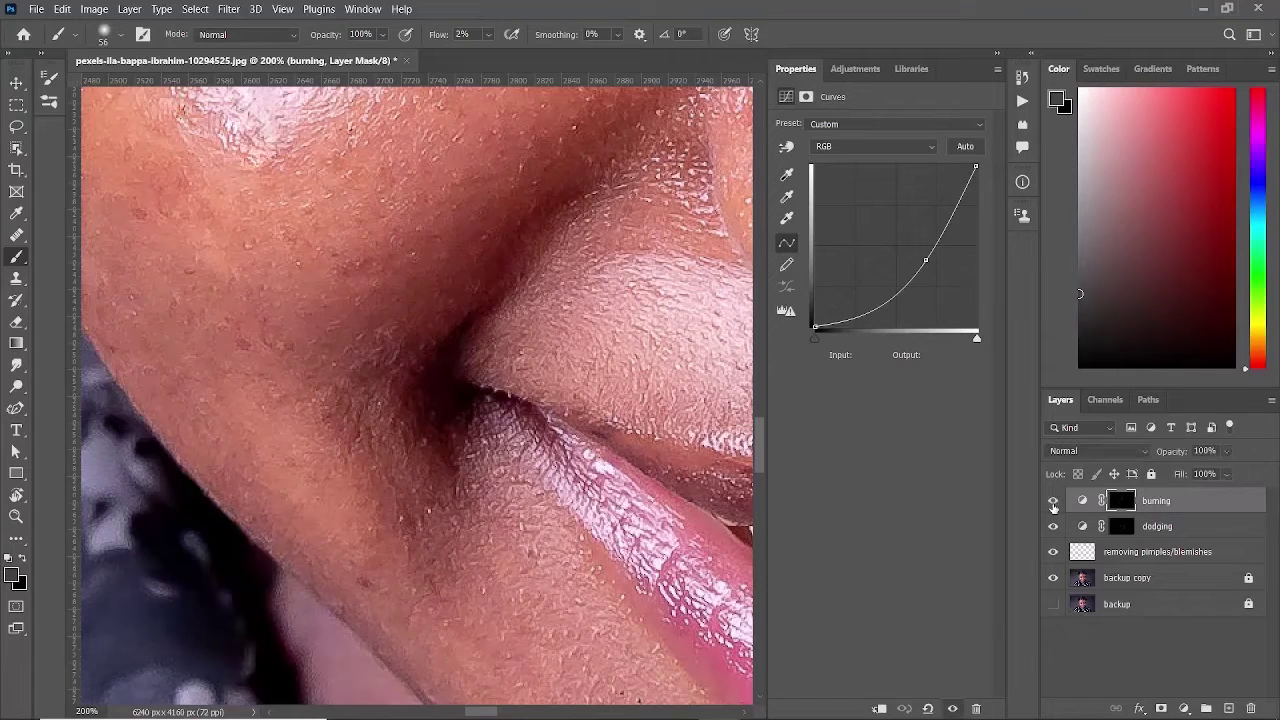
{"action": "left_click", "coordinate": [1053, 502]}
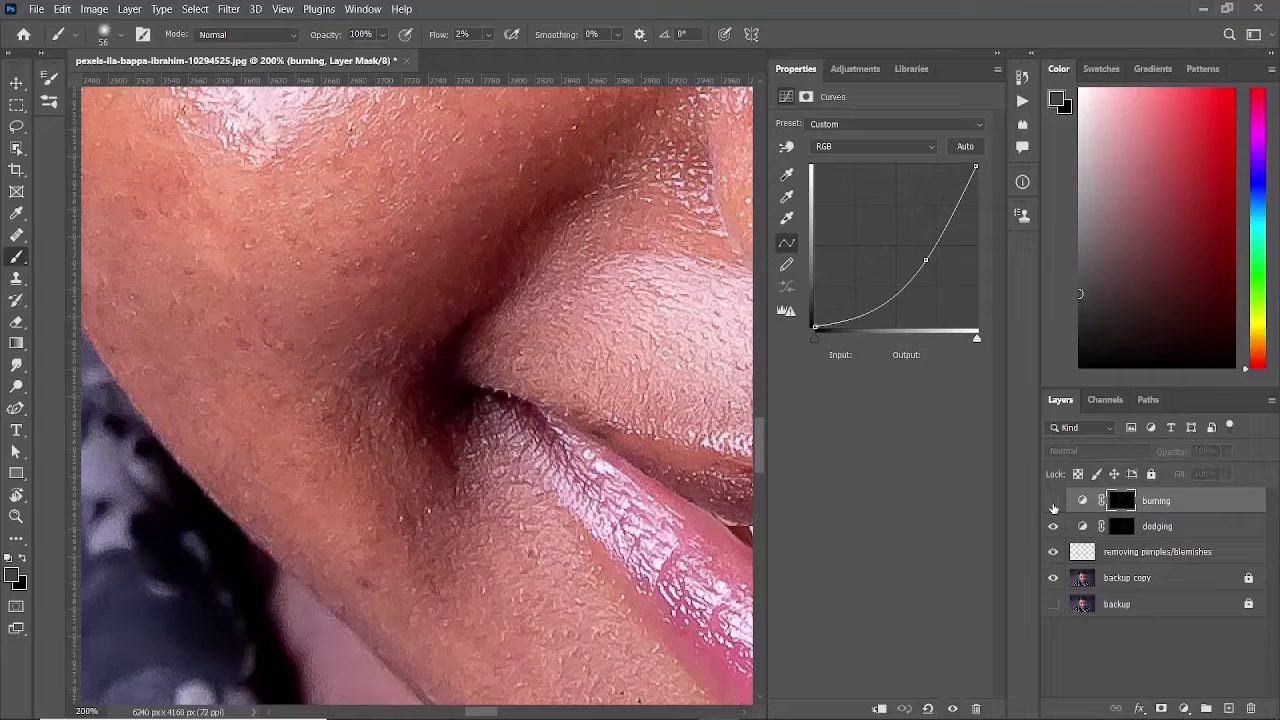
{"action": "left_click", "coordinate": [1053, 502]}
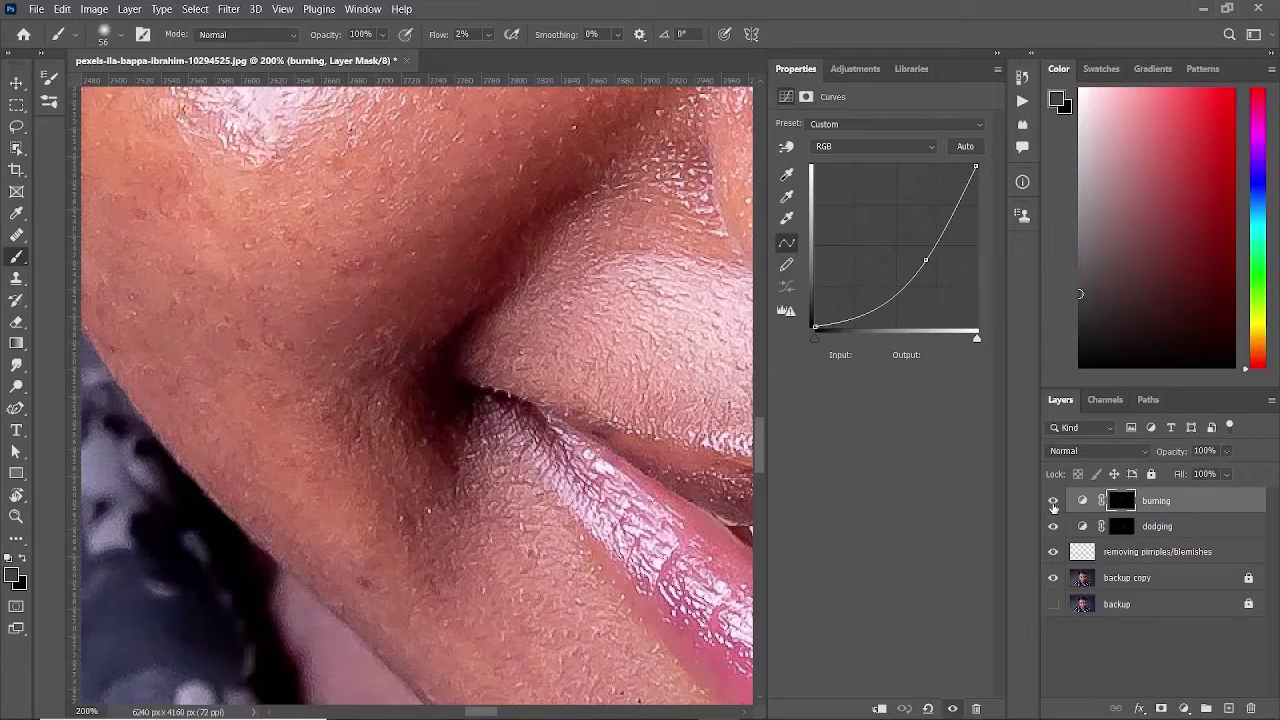
{"action": "left_click", "coordinate": [1053, 502]}
{"action": "left_click", "coordinate": [1053, 502]}
Examine the skin around the mouth and nose, the opposite cheek, and the whole portrait for remaining unevenness.
{"action": "scroll", "coordinate": [570, 320], "scroll_direction": "right", "scroll_amount": 3}
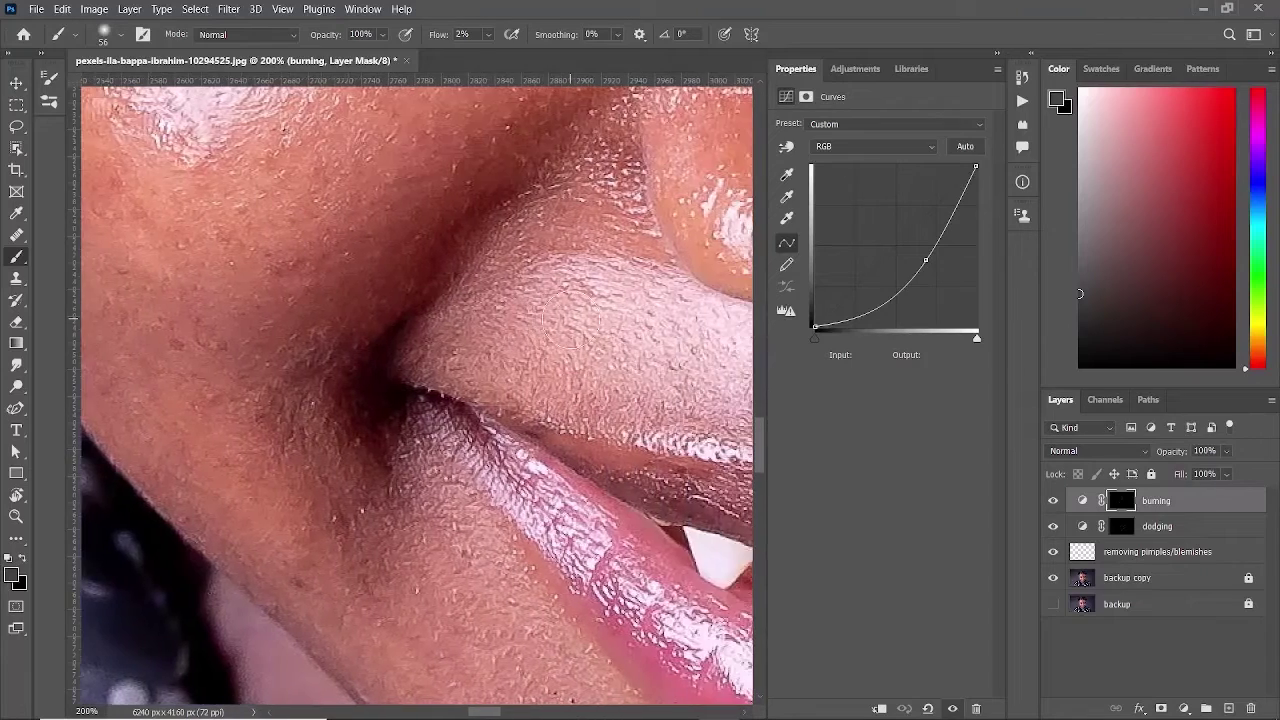
{"action": "scroll", "coordinate": [570, 320], "scroll_direction": "right", "scroll_amount": 5}
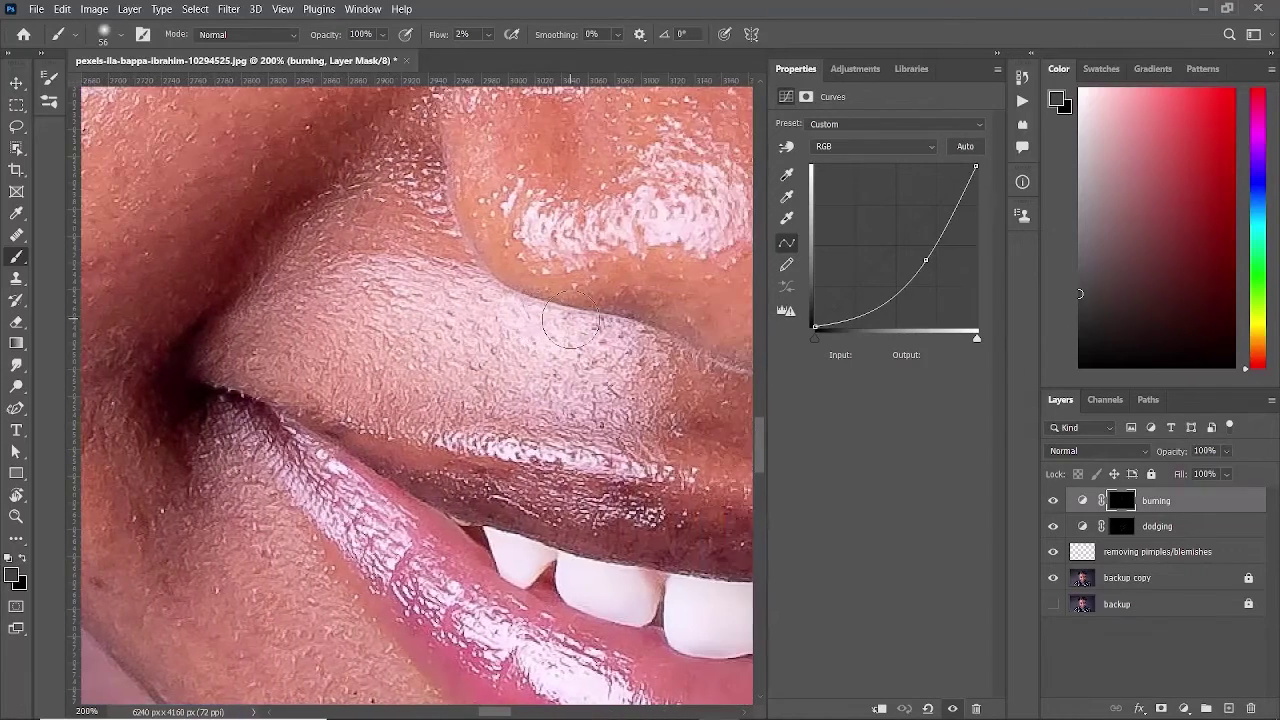
{"action": "scroll", "coordinate": [571, 320], "scroll_direction": "right", "scroll_amount": 6}
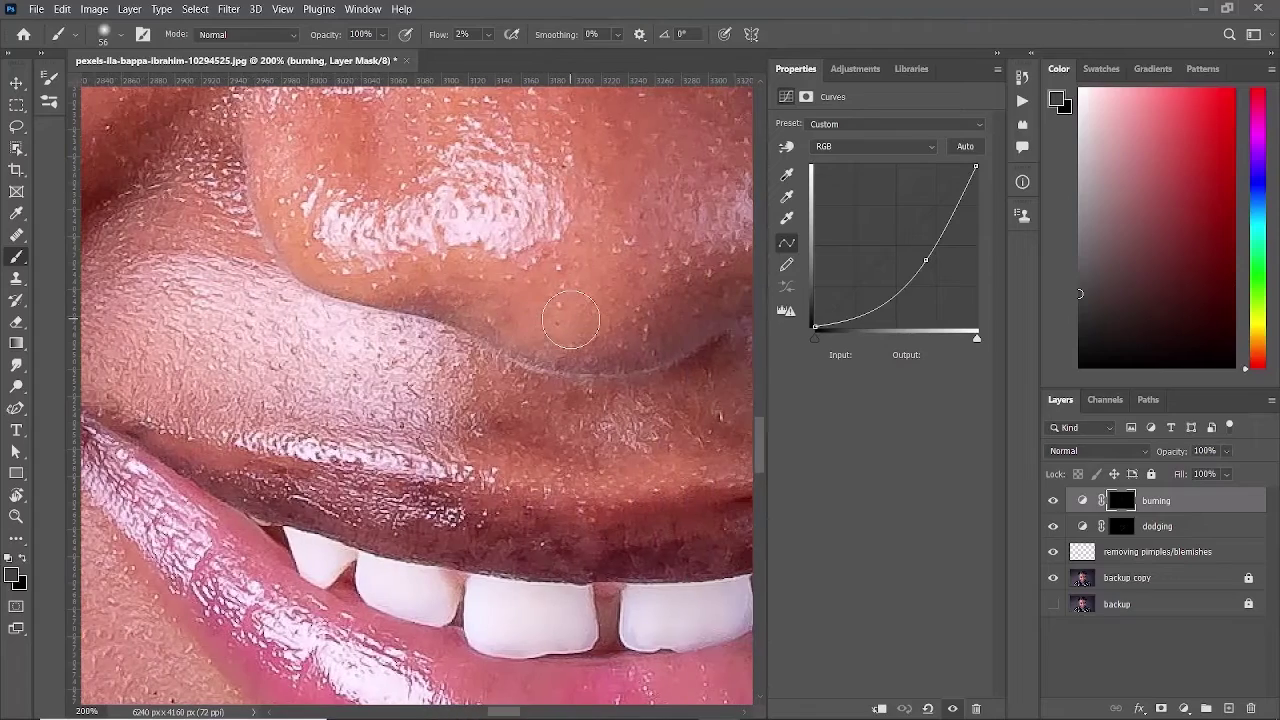
{"action": "scroll", "coordinate": [571, 320], "scroll_direction": "right", "scroll_amount": 6}
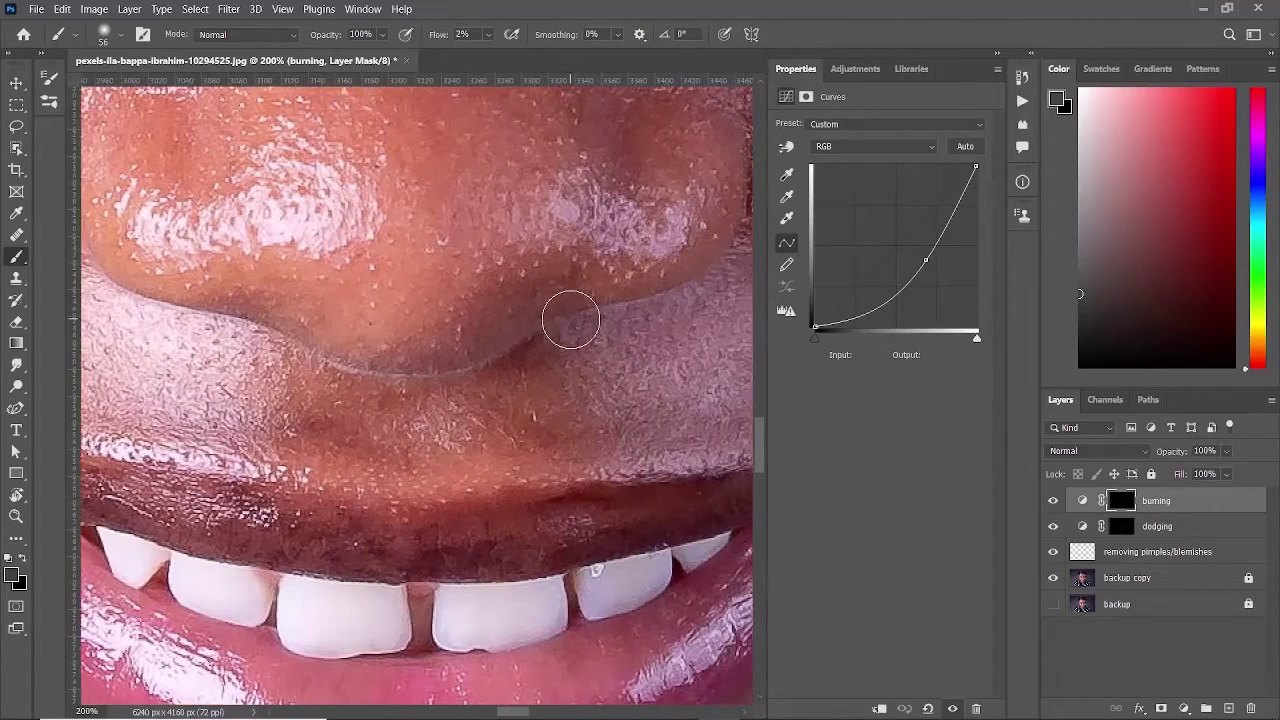
{"action": "scroll", "coordinate": [571, 320], "scroll_direction": "right", "scroll_amount": 6}
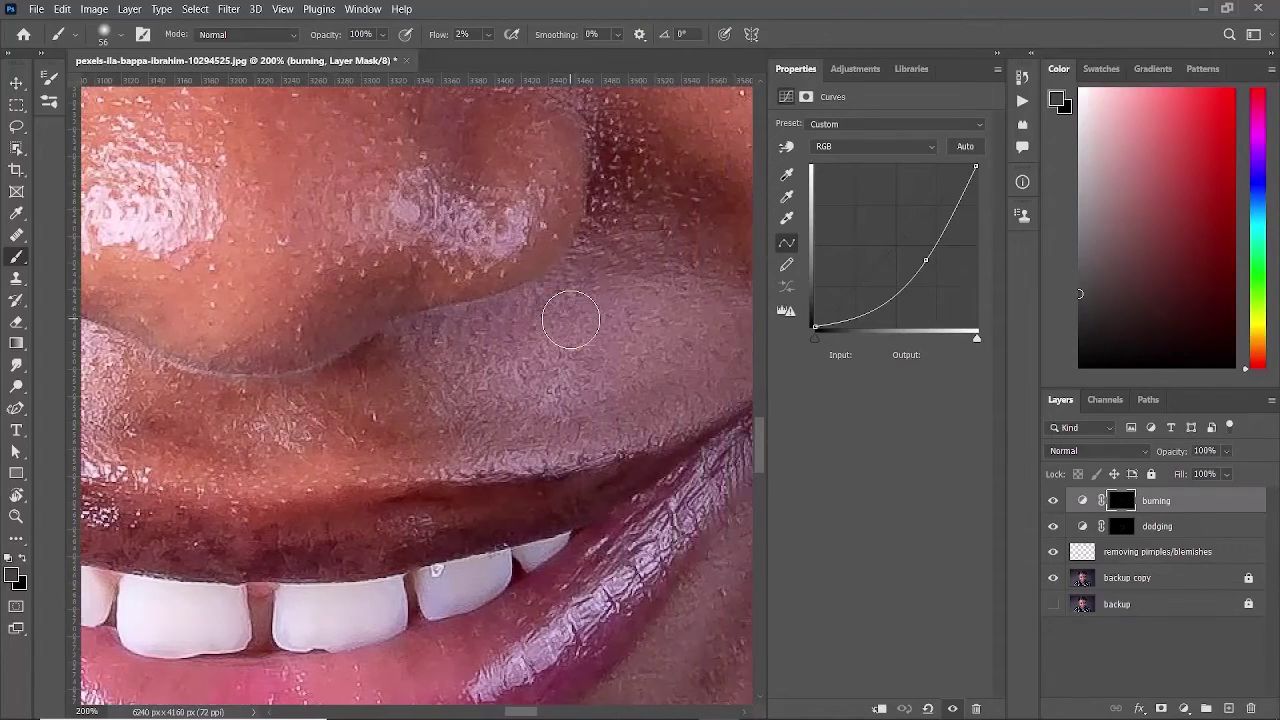
{"action": "left_click", "coordinate": [17, 517]}
{"action": "left_click", "coordinate": [556, 34]}
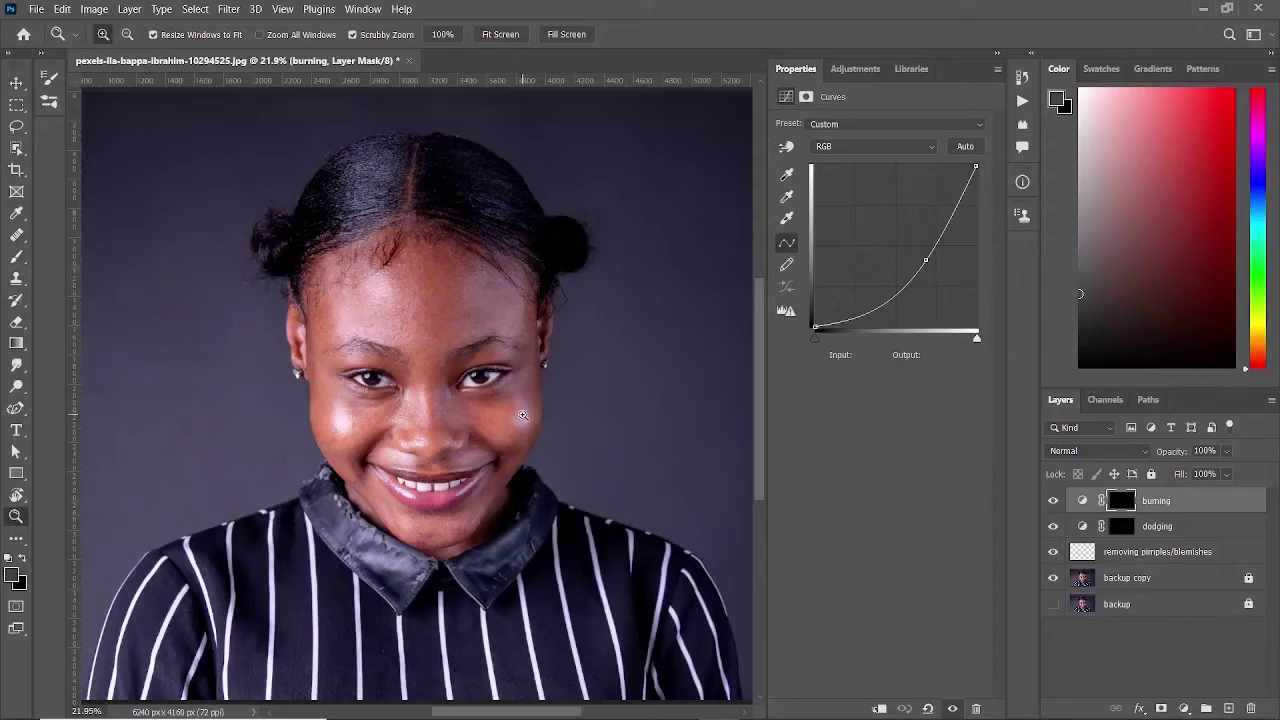
{"action": "left_click_drag", "start_coordinate": [522, 415], "coordinate": [522, 415]}
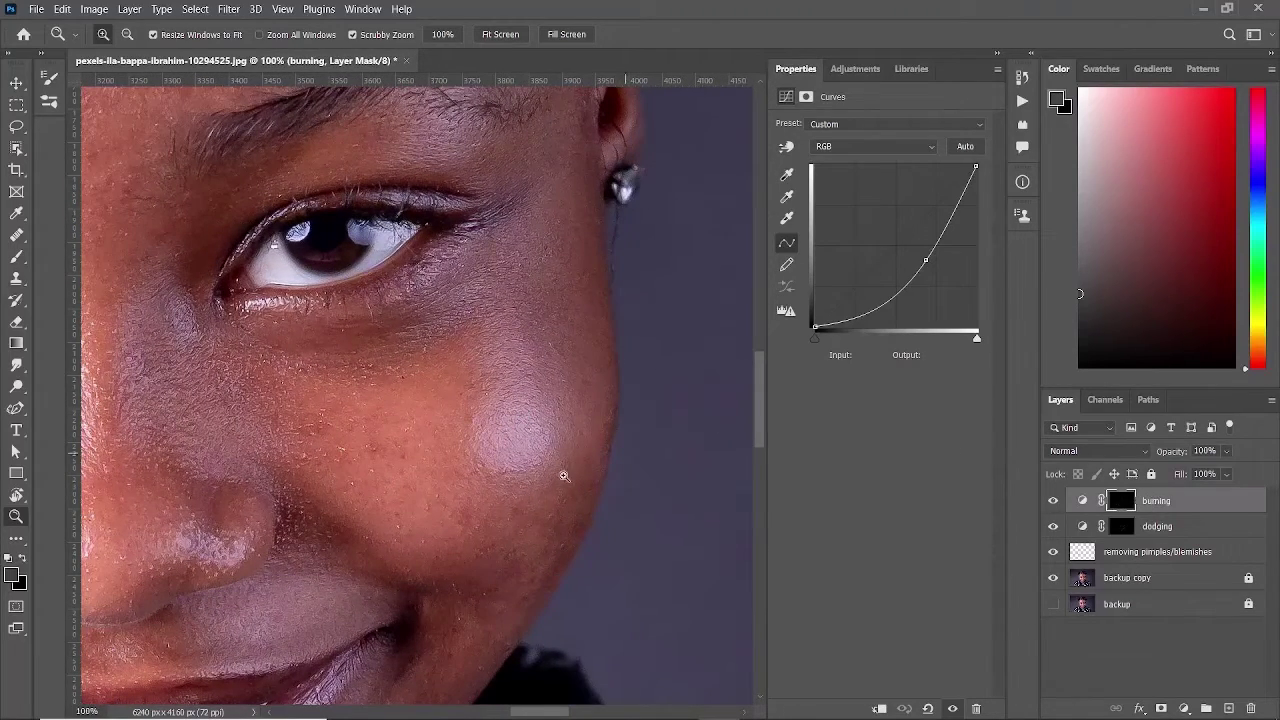
{"action": "left_click", "coordinate": [16, 256]}
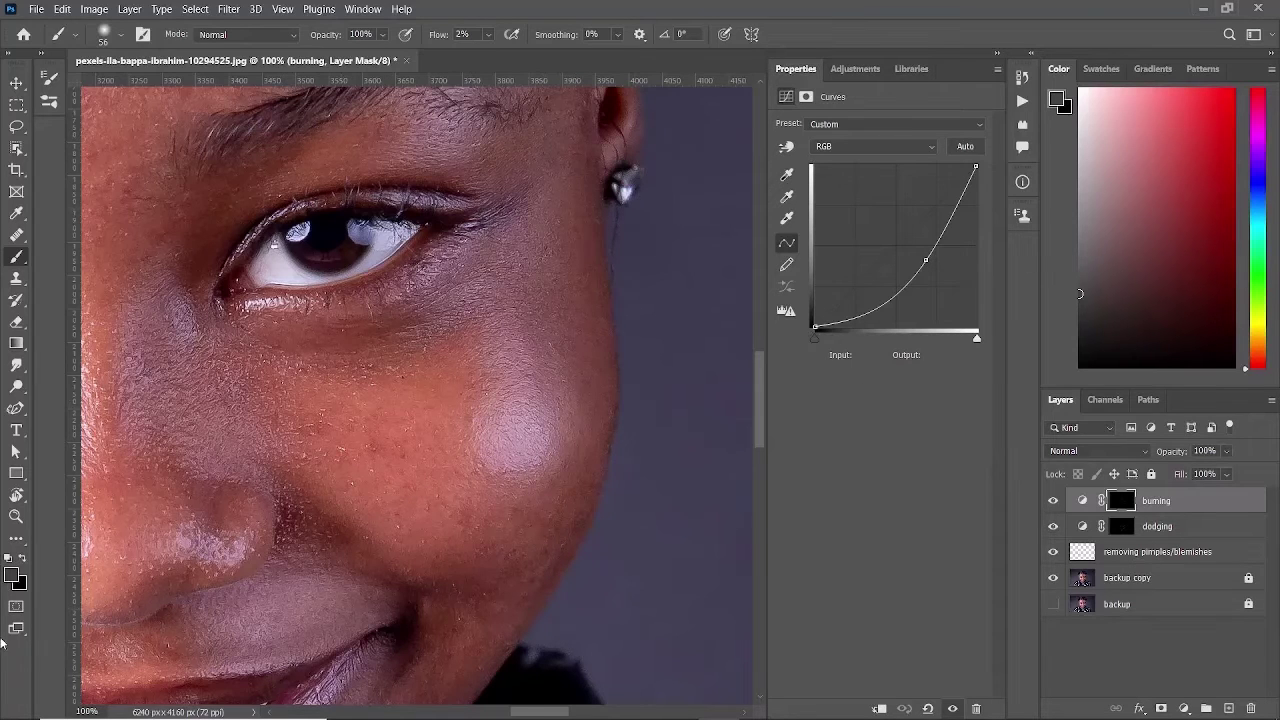
{"action": "left_click", "coordinate": [17, 516]}
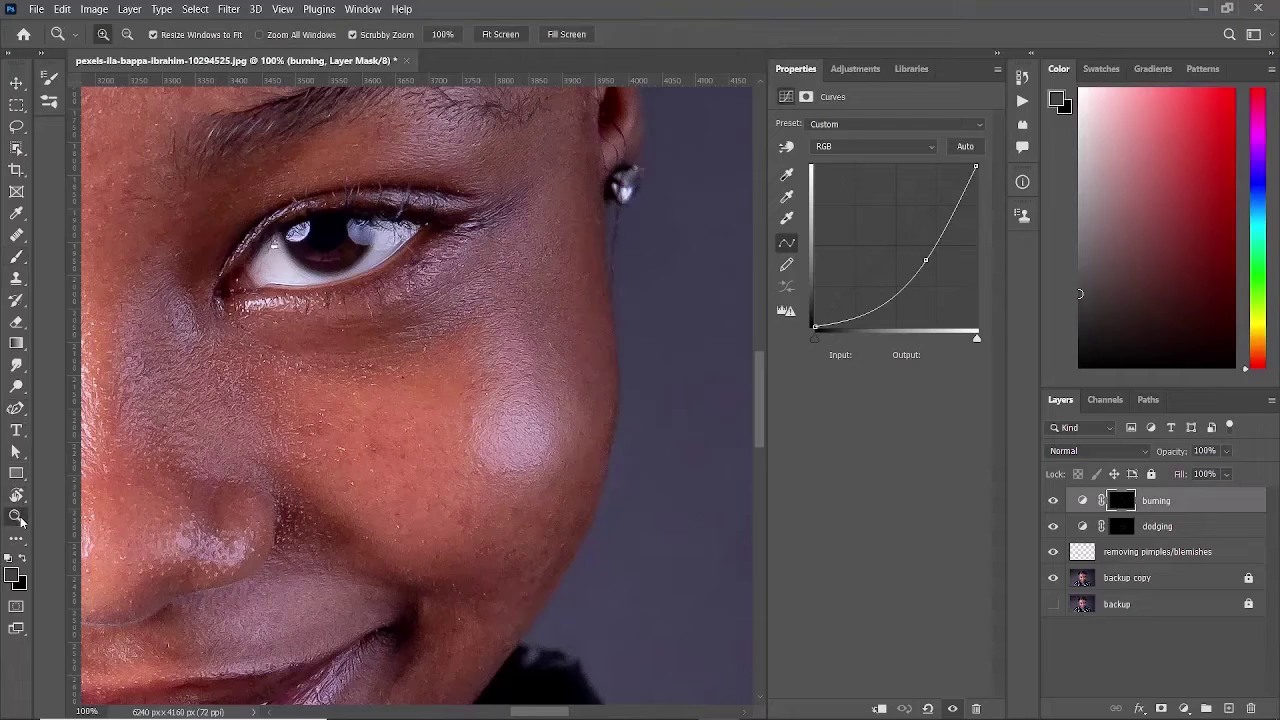
{"action": "left_click", "coordinate": [549, 38]}
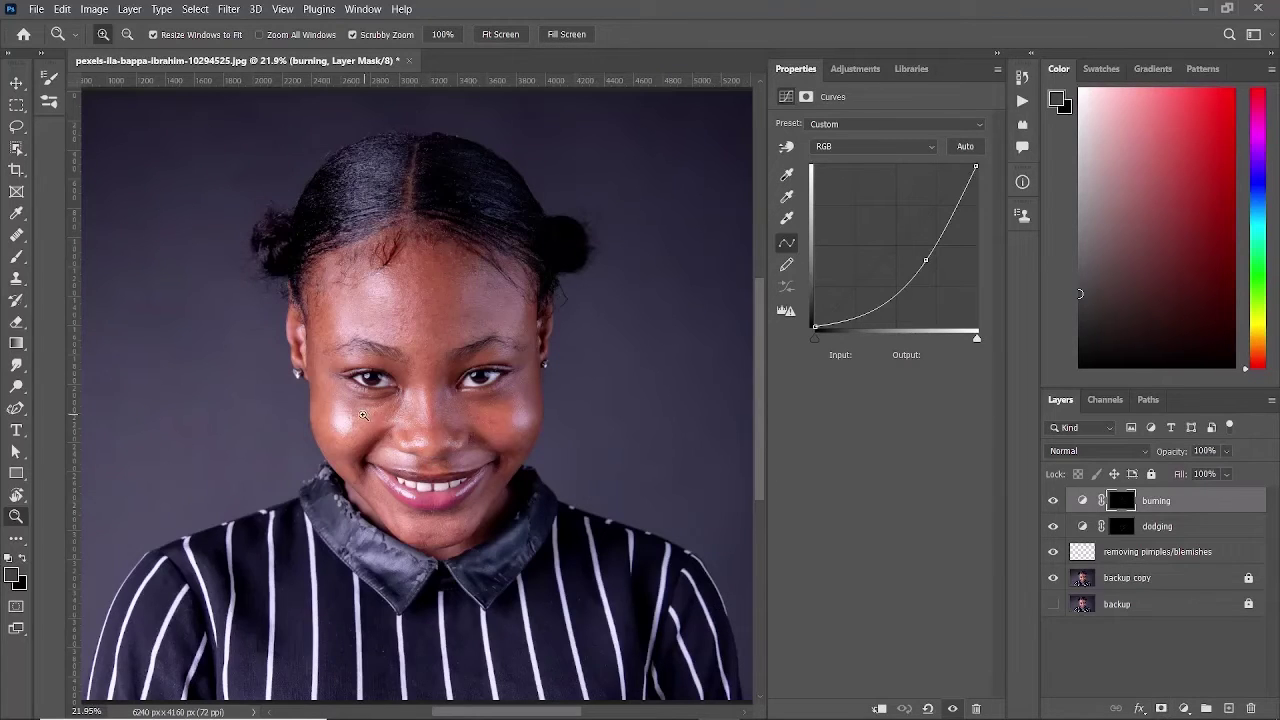
Sample the skin tone beside the eye with the Eyedropper as the foreground colour, with the backup copy layer active.
{"action": "left_click", "coordinate": [362, 415]}
{"action": "left_click", "coordinate": [362, 415]}
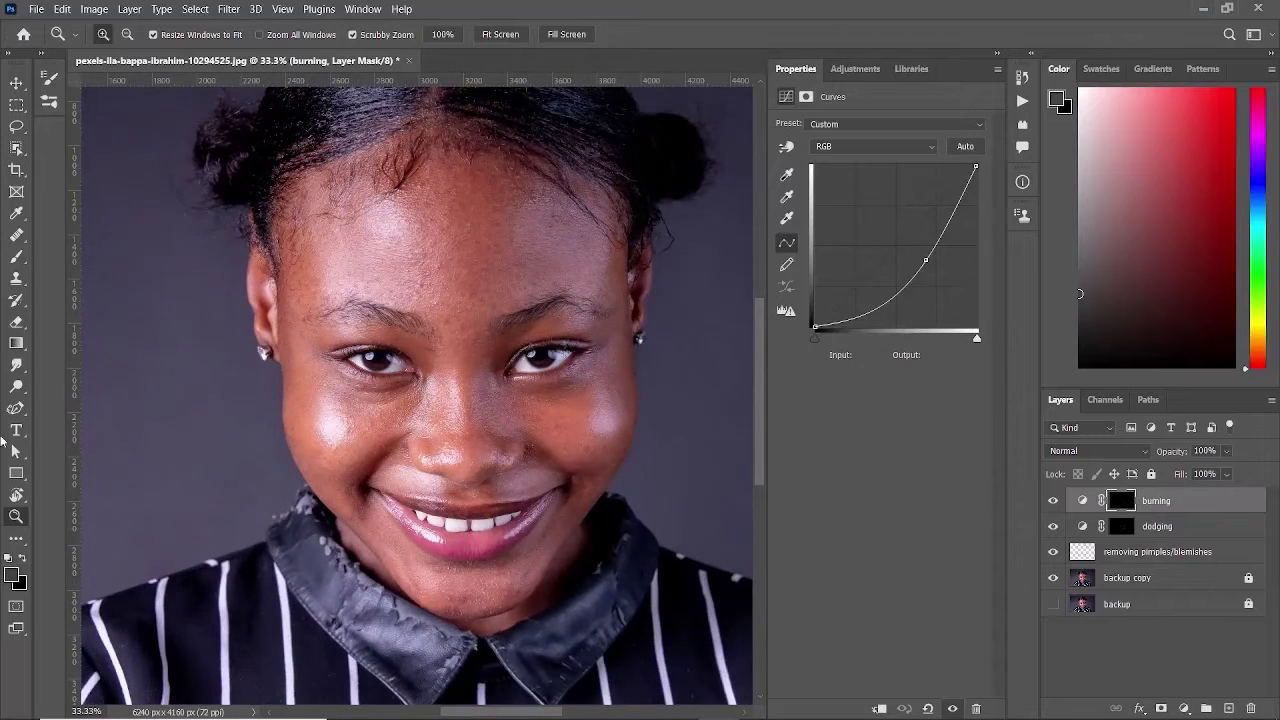
{"action": "left_click", "coordinate": [21, 222]}
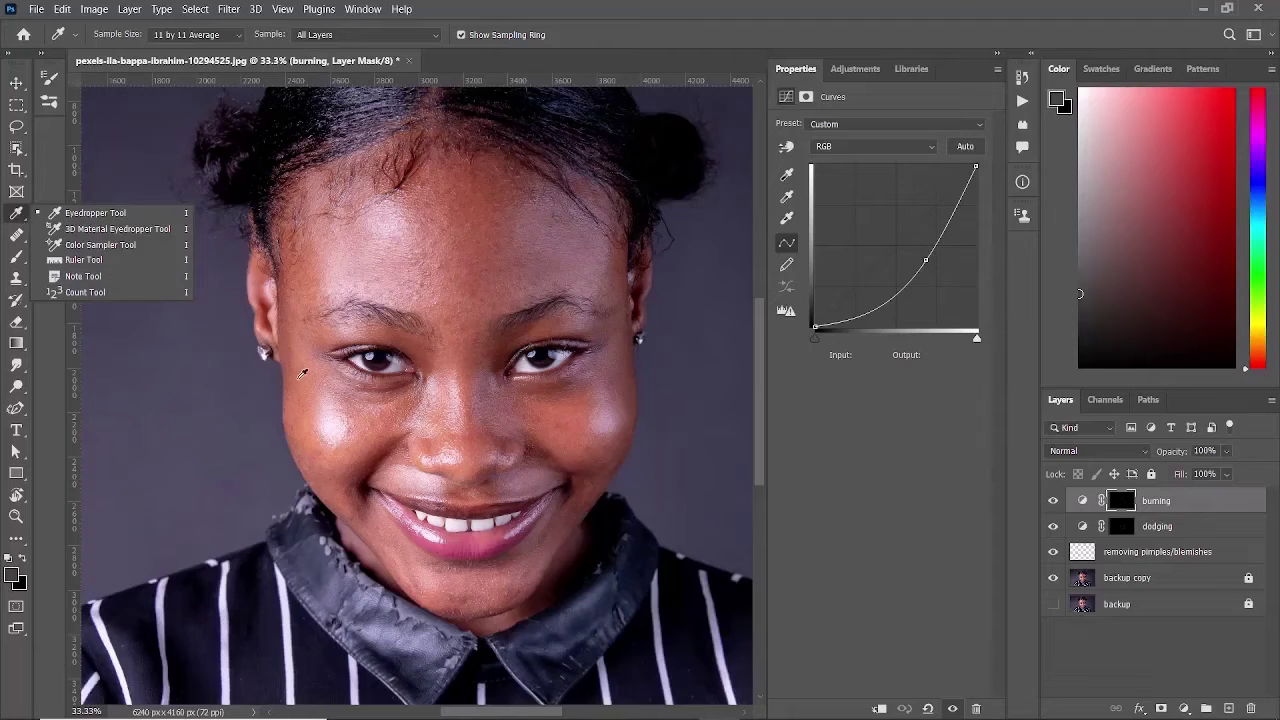
{"action": "left_click", "coordinate": [310, 350]}
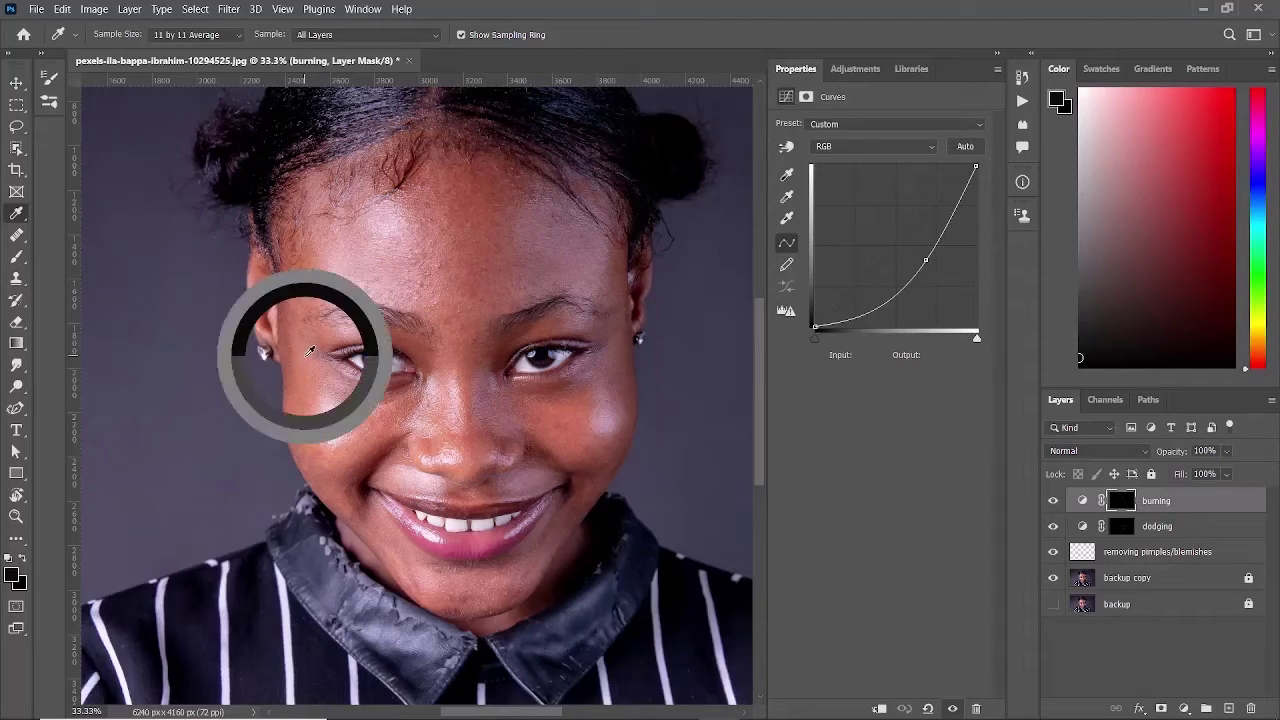
{"action": "left_click", "coordinate": [310, 350]}
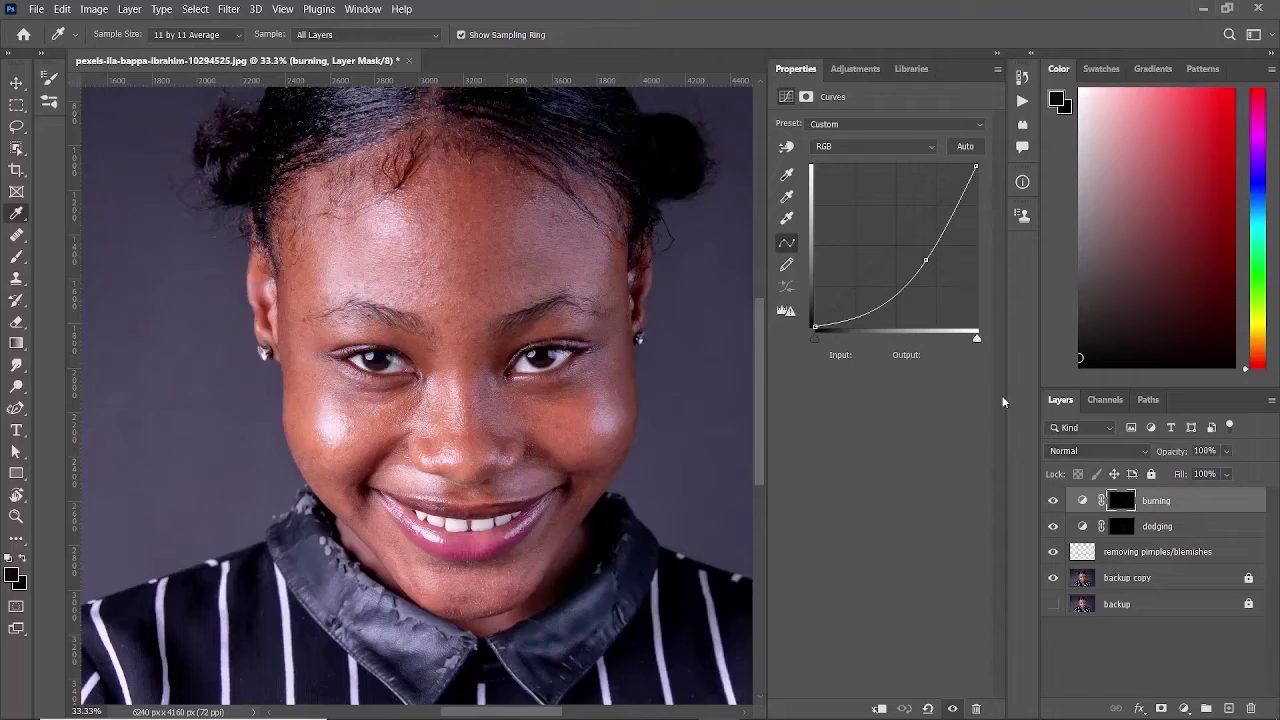
{"action": "left_click", "coordinate": [1174, 588]}
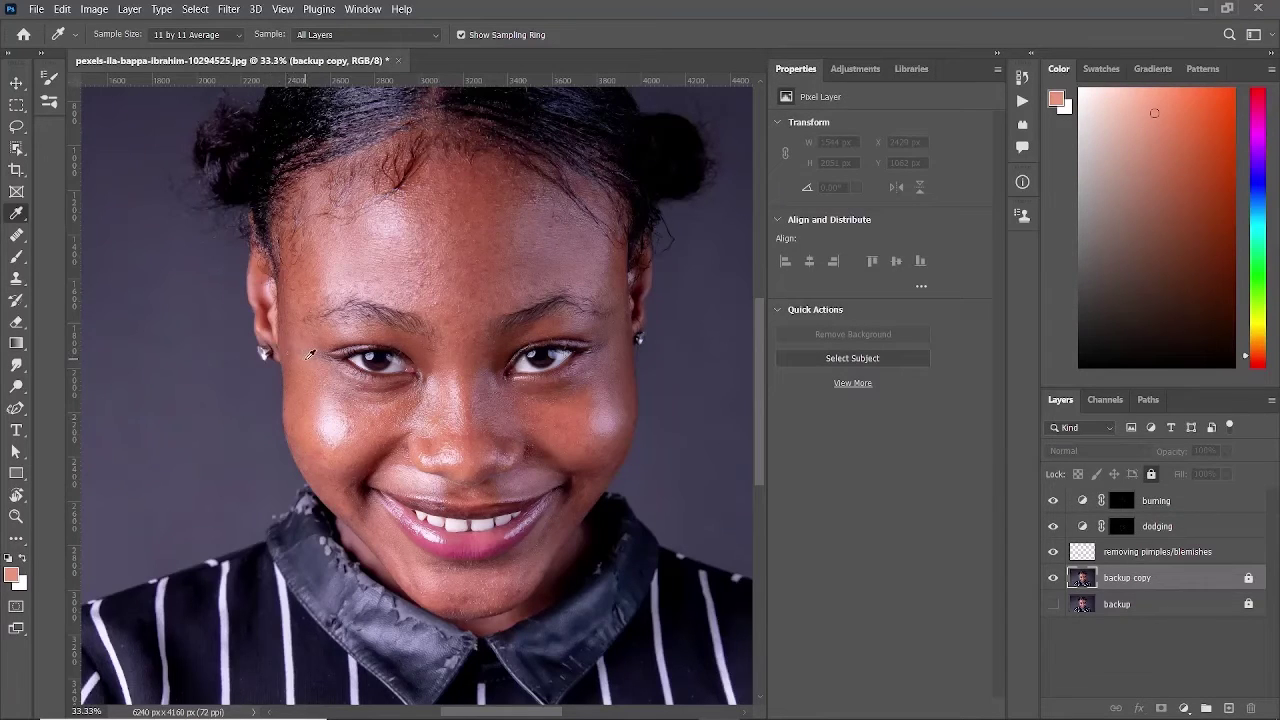
{"action": "left_click", "coordinate": [310, 352]}
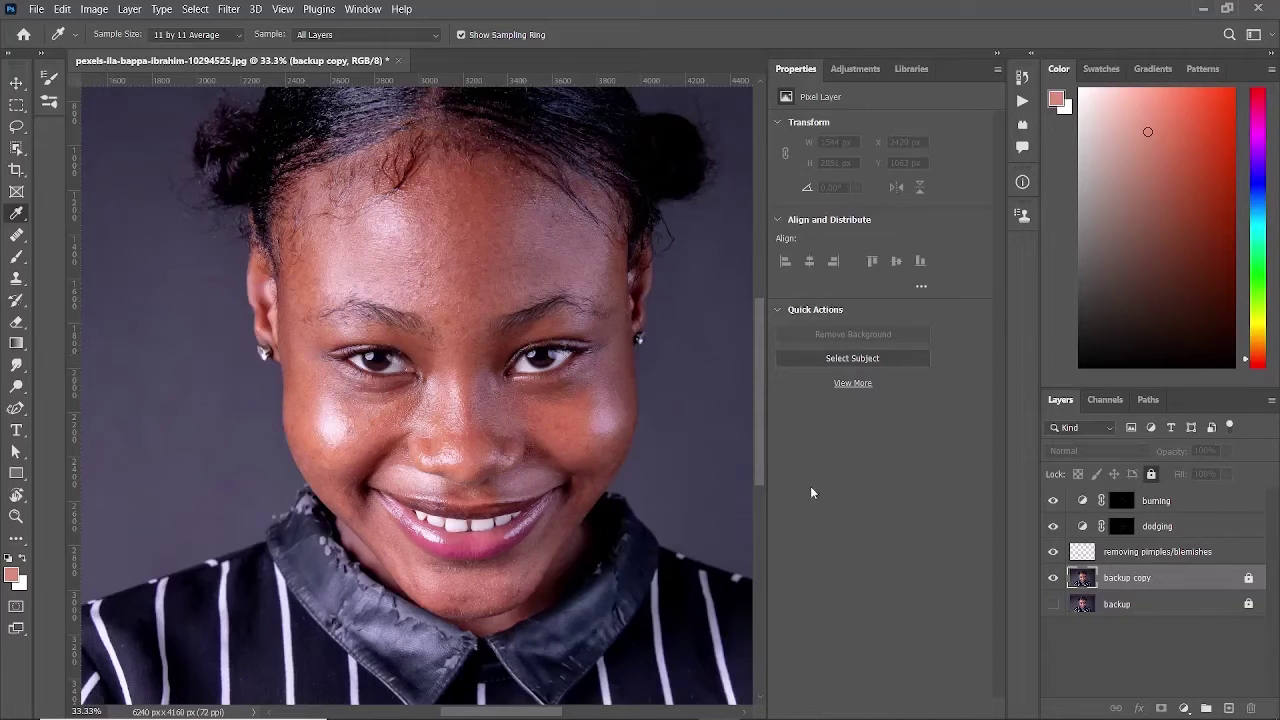
Add a Solid Color fill layer above the burning layer using the sampled skin tone #d78c77.
{"action": "left_click", "coordinate": [1192, 663]}
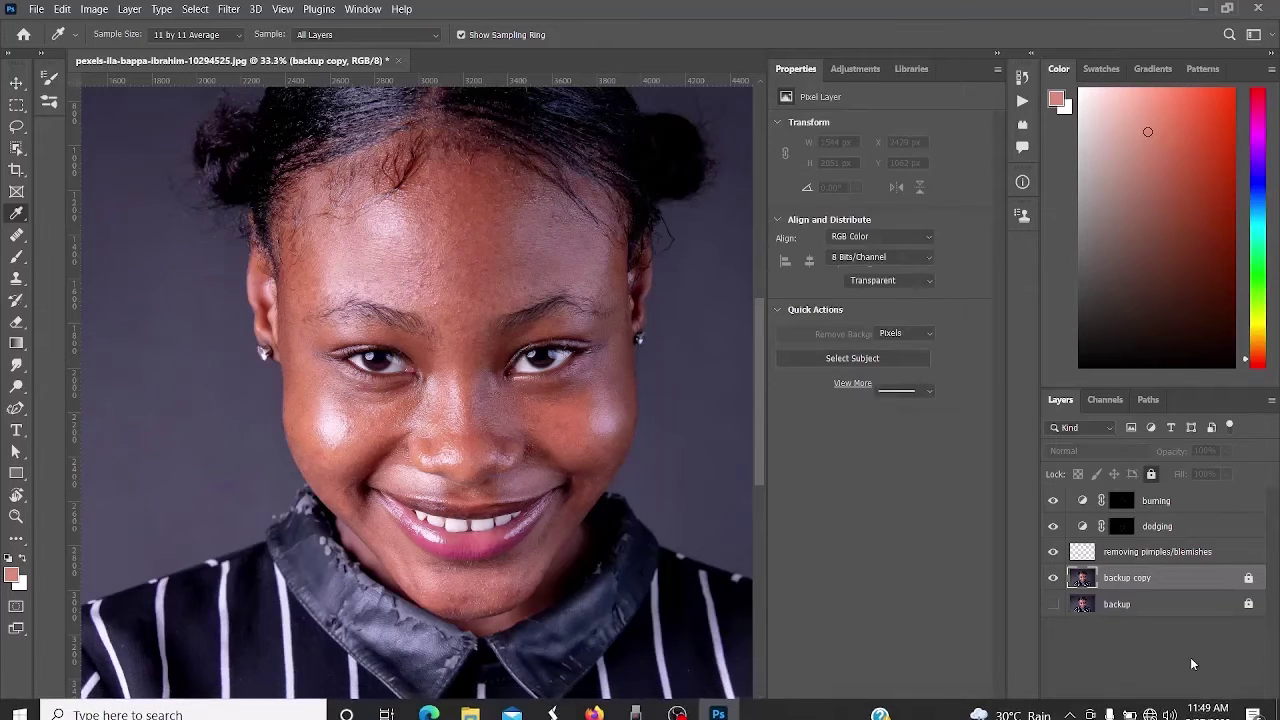
{"action": "left_click", "coordinate": [1184, 708]}
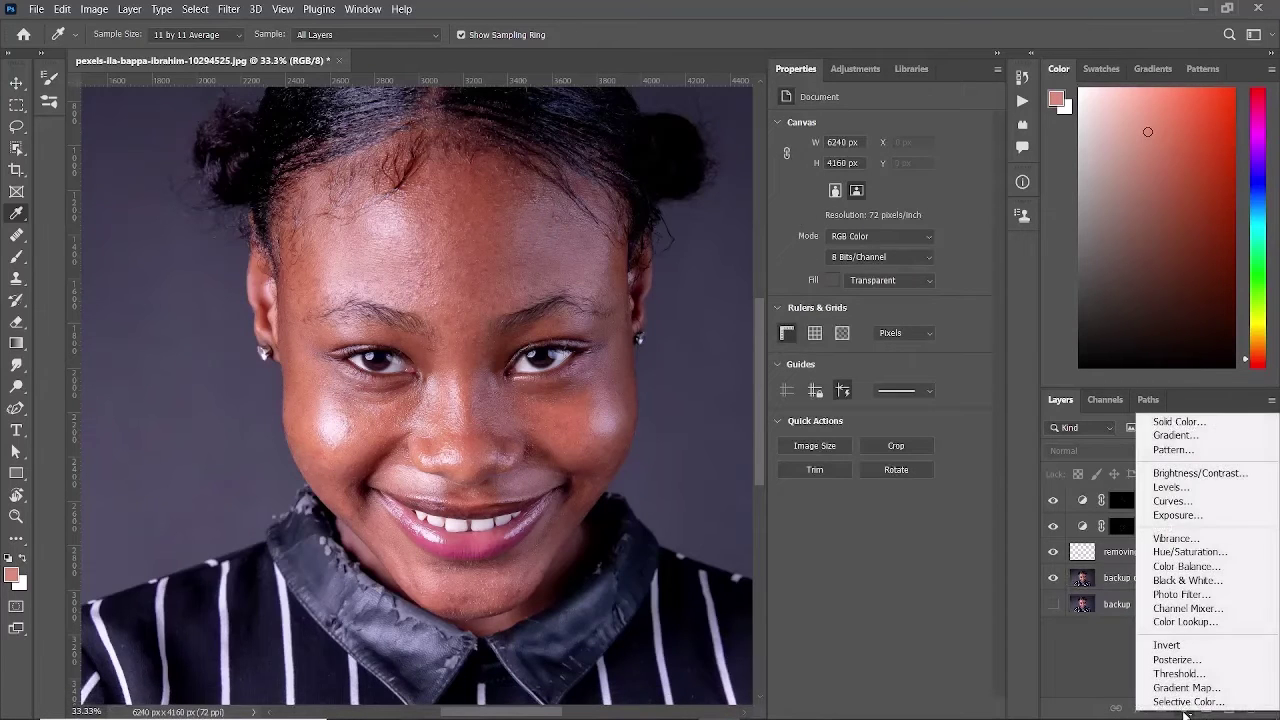
{"action": "left_click", "coordinate": [1198, 423]}
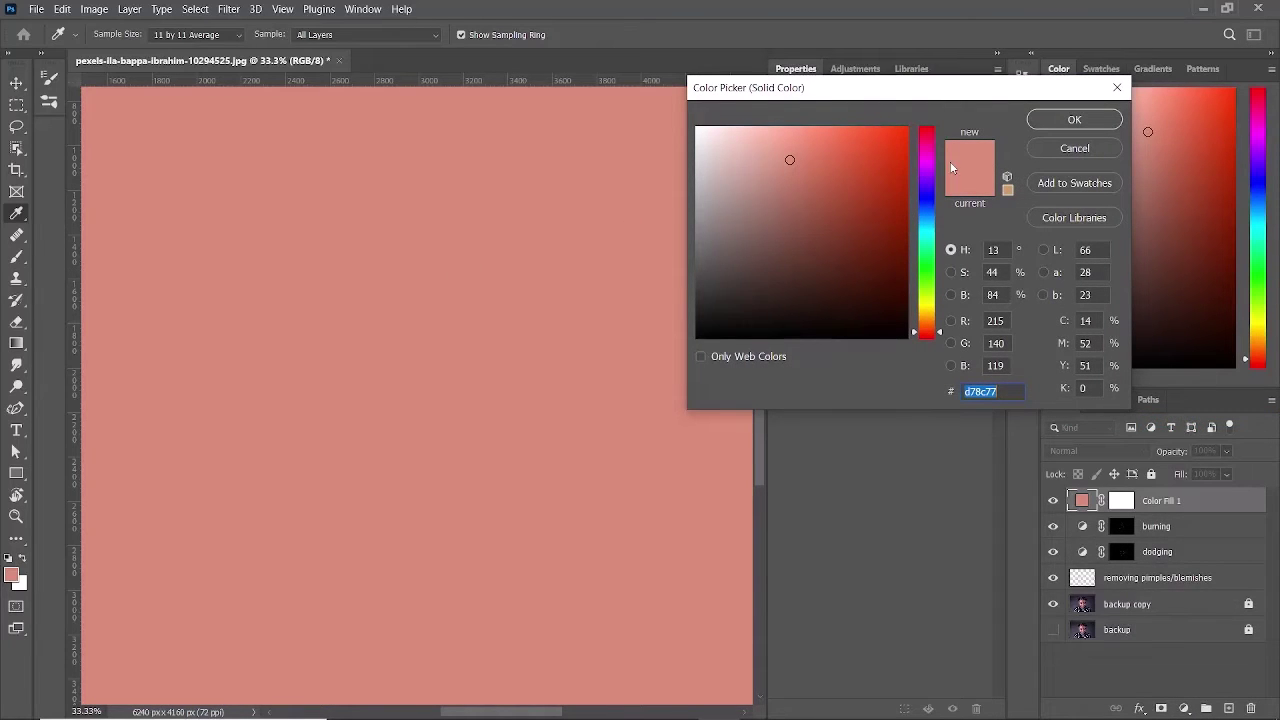
{"action": "left_click", "coordinate": [1064, 120]}
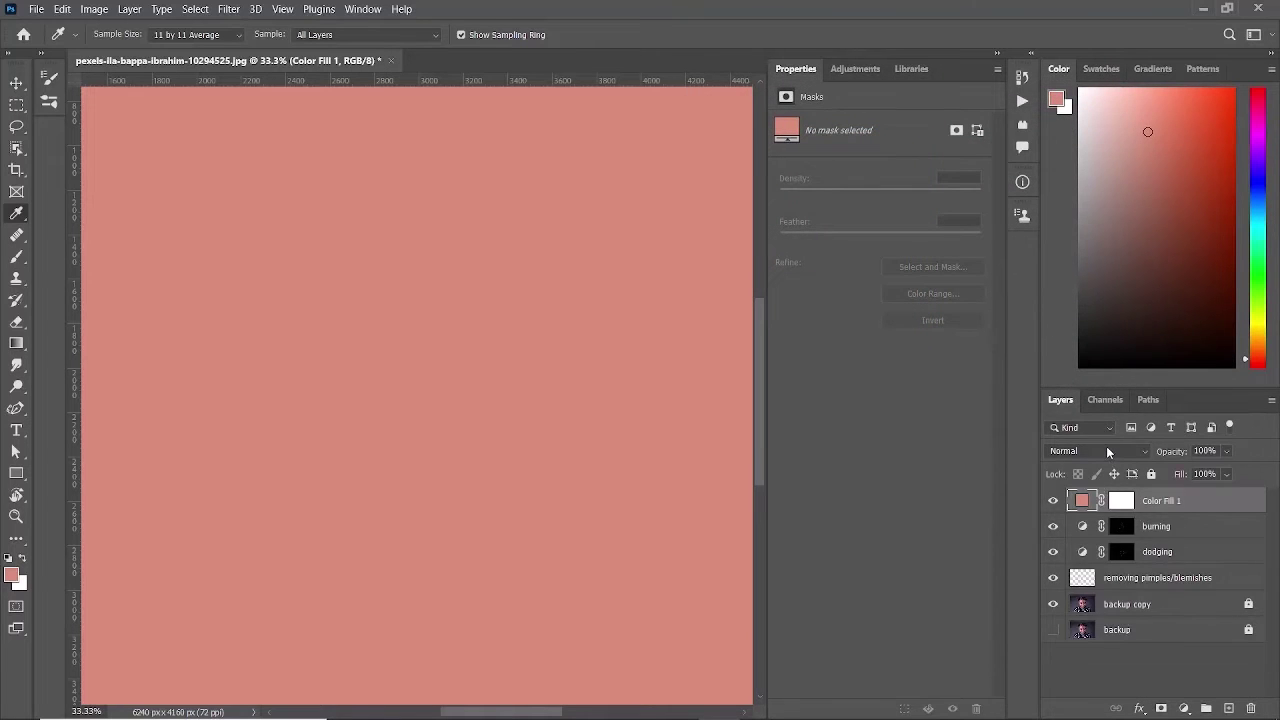
Set the skin-tone fill layer's blend mode to Multiply and lower its opacity to 53%.
{"action": "left_click", "coordinate": [1106, 451]}
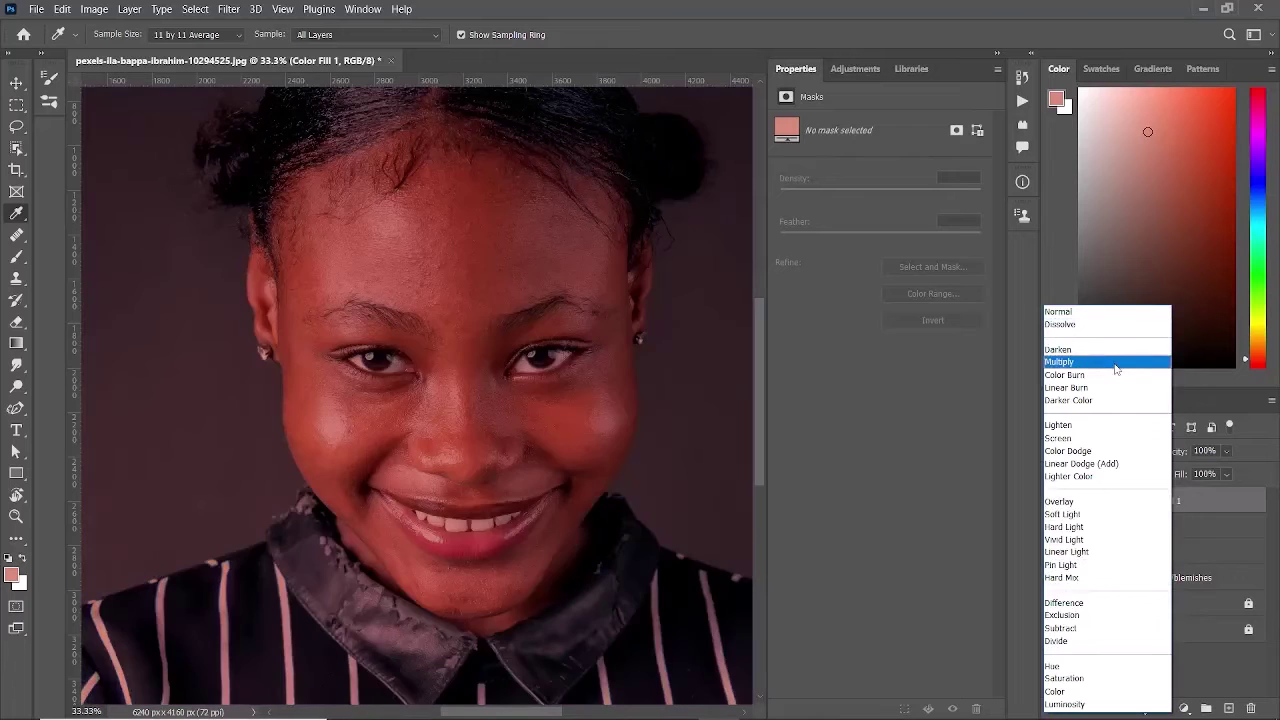
{"action": "left_click", "coordinate": [1114, 366]}
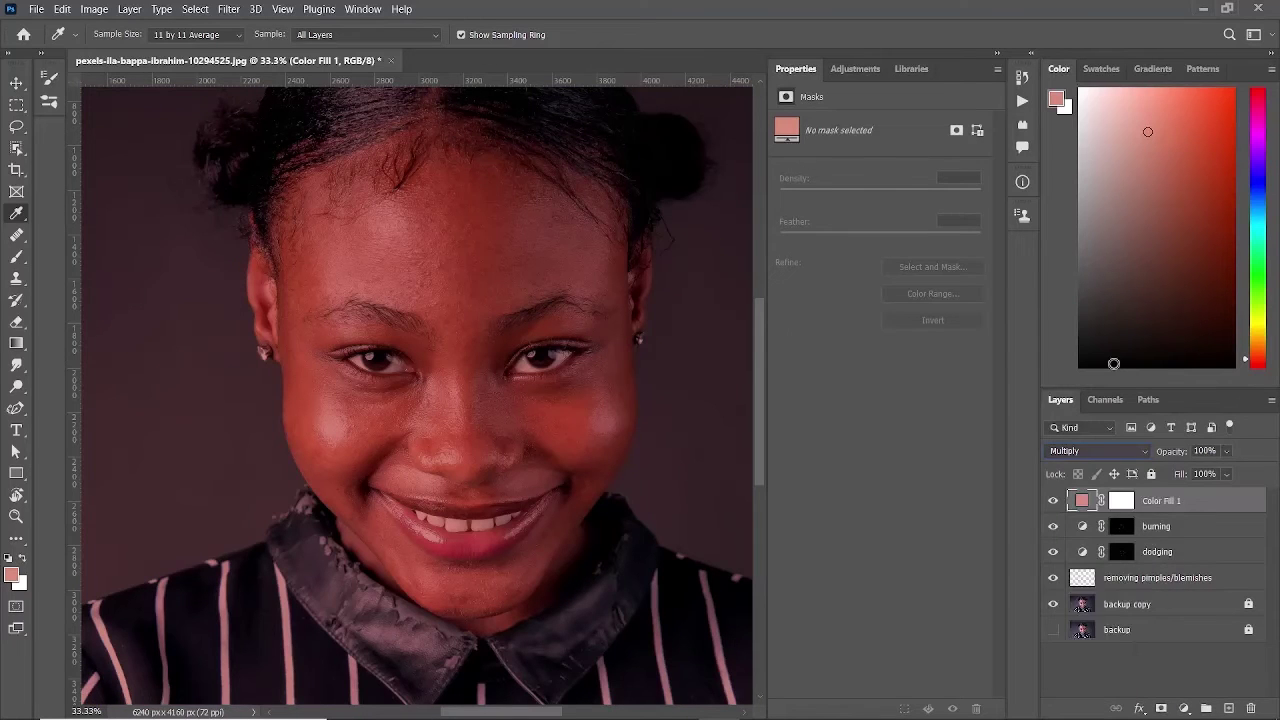
{"action": "left_click", "coordinate": [1228, 453]}
{"action": "left_click_drag", "start_coordinate": [1215, 473], "coordinate": [1209, 473]}
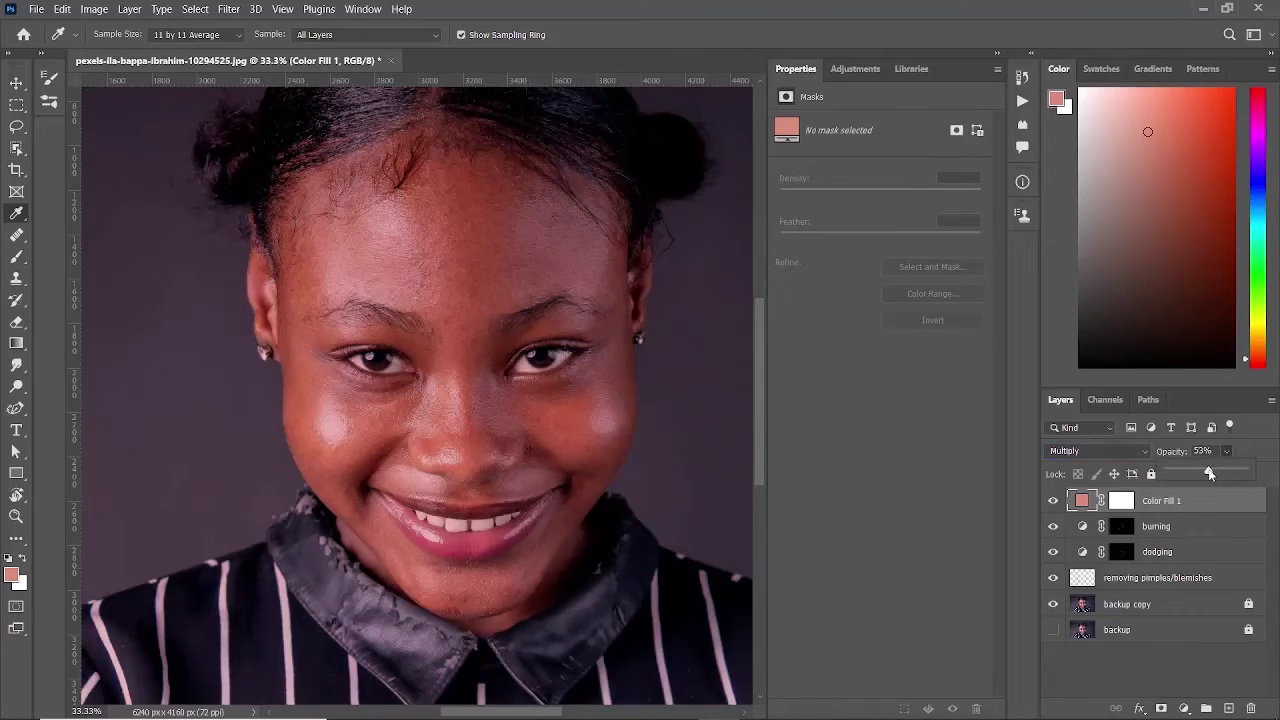
Add a second Solid Color fill layer above the Multiply fill layer, keeping the sampled skin tone #d78c77.
{"action": "left_click_drag", "start_coordinate": [1209, 473], "coordinate": [1207, 469]}
{"action": "left_click", "coordinate": [1188, 710]}
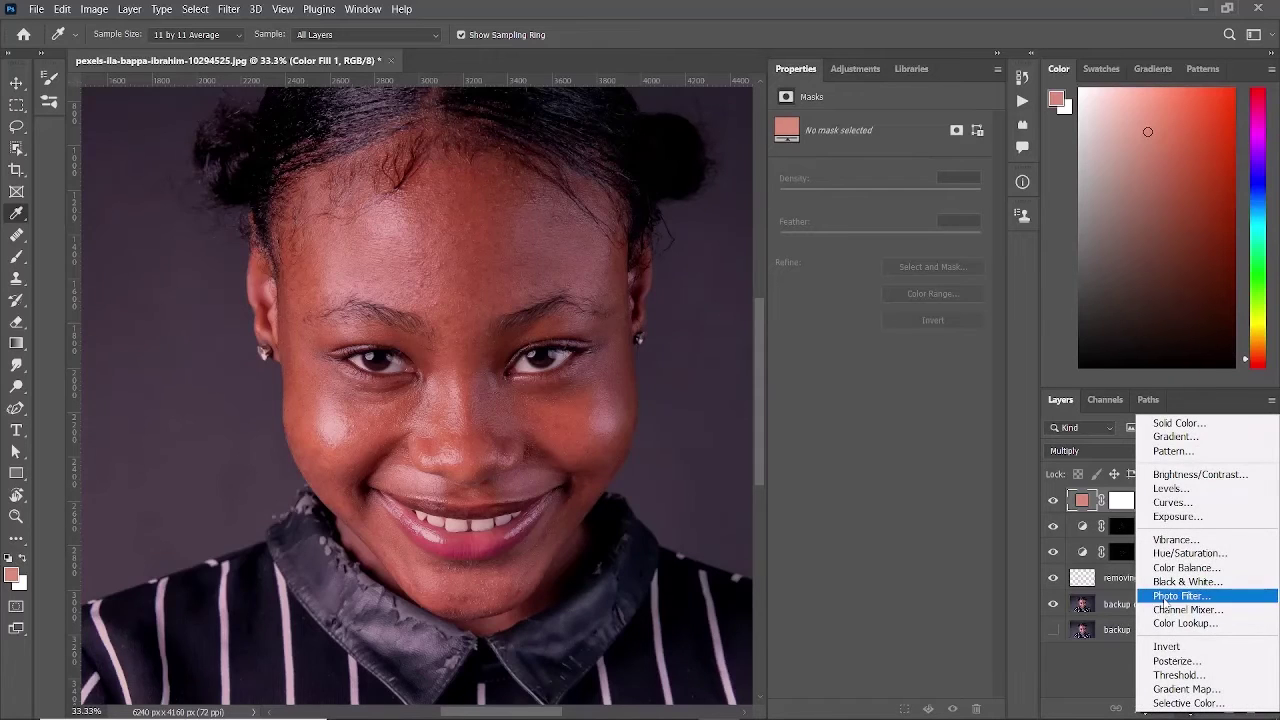
{"action": "left_click", "coordinate": [1166, 425]}
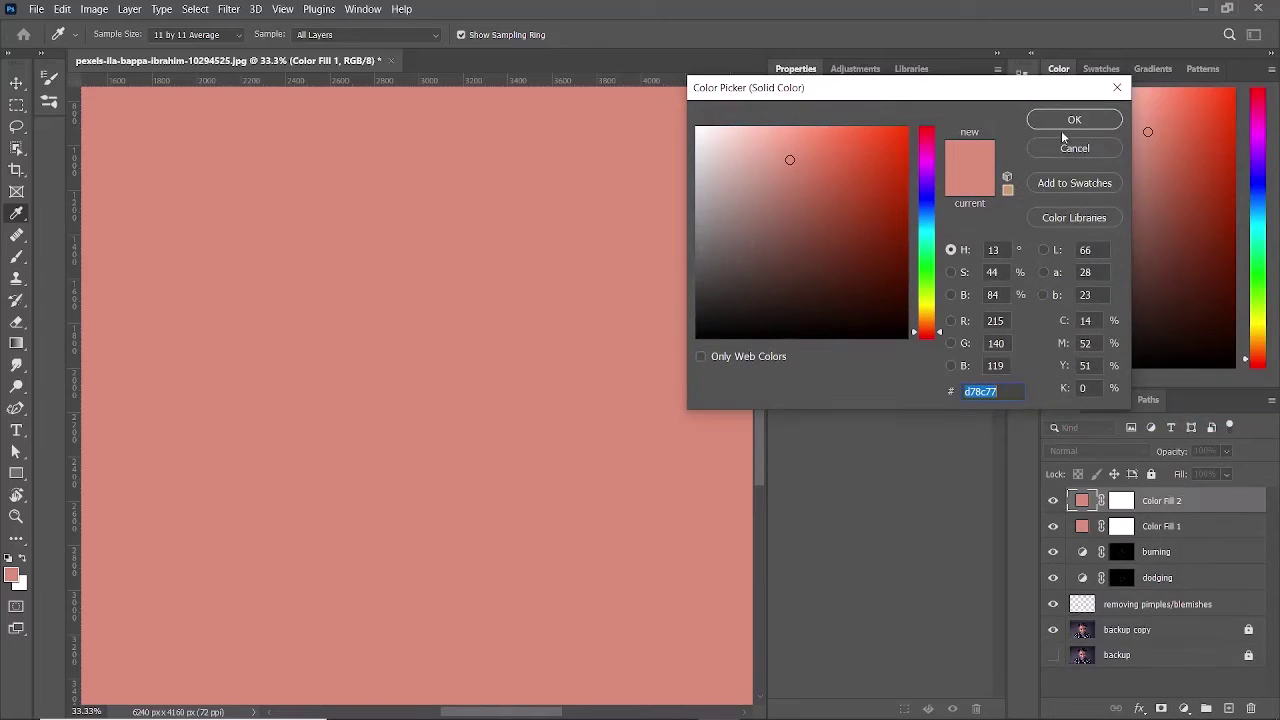
{"action": "left_click", "coordinate": [1062, 120]}
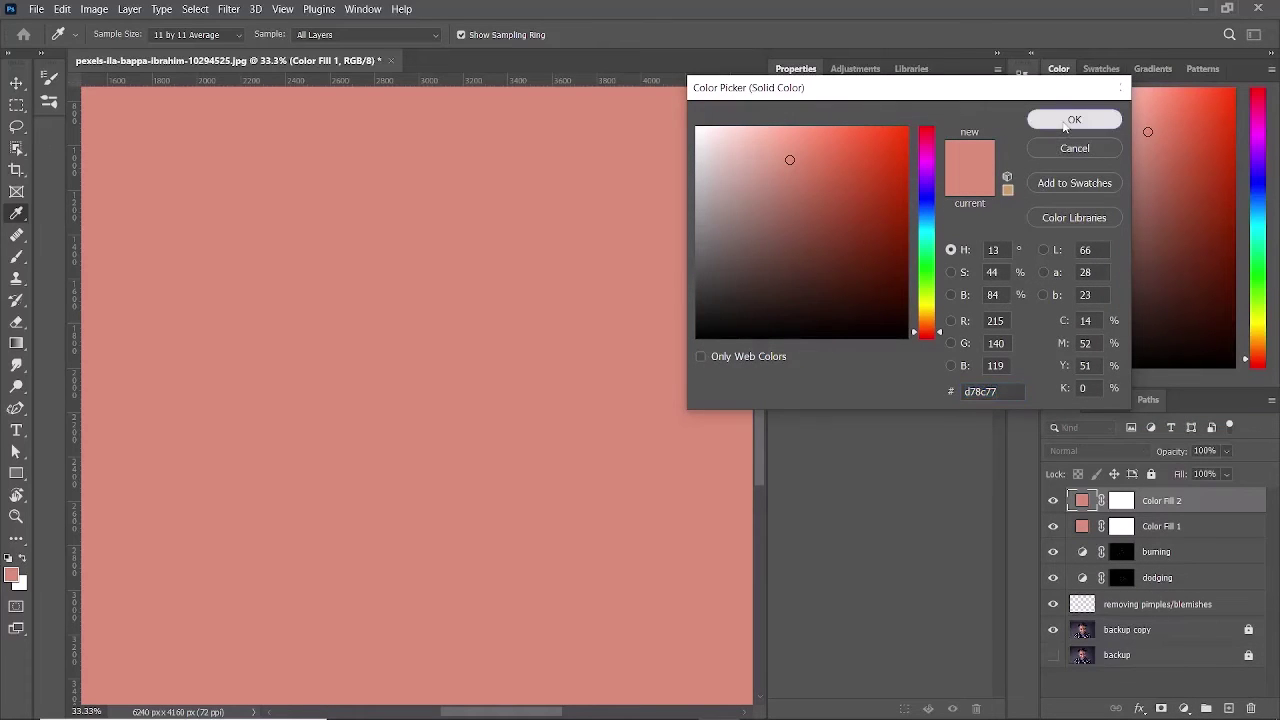
Set the second fill layer's blend mode to Soft Light after trying Overlay, and lower its opacity to 12%.
{"action": "left_click", "coordinate": [1137, 452]}
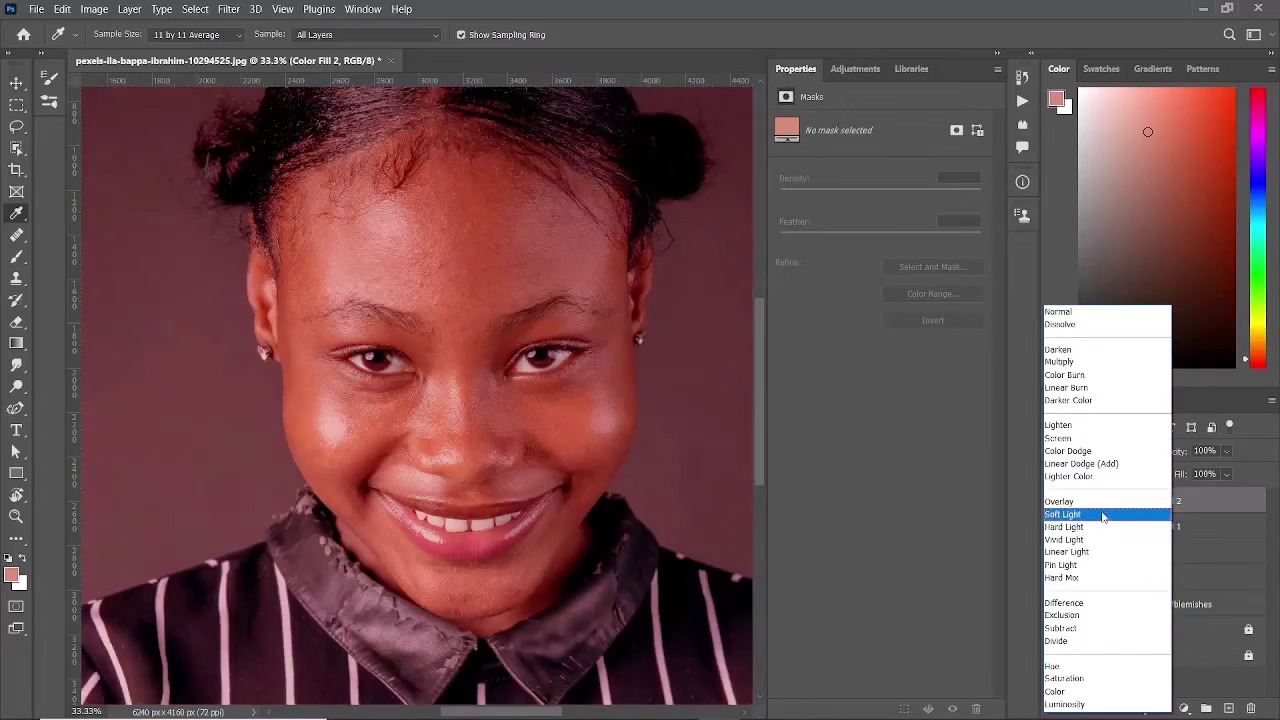
{"action": "left_click", "coordinate": [1103, 503]}
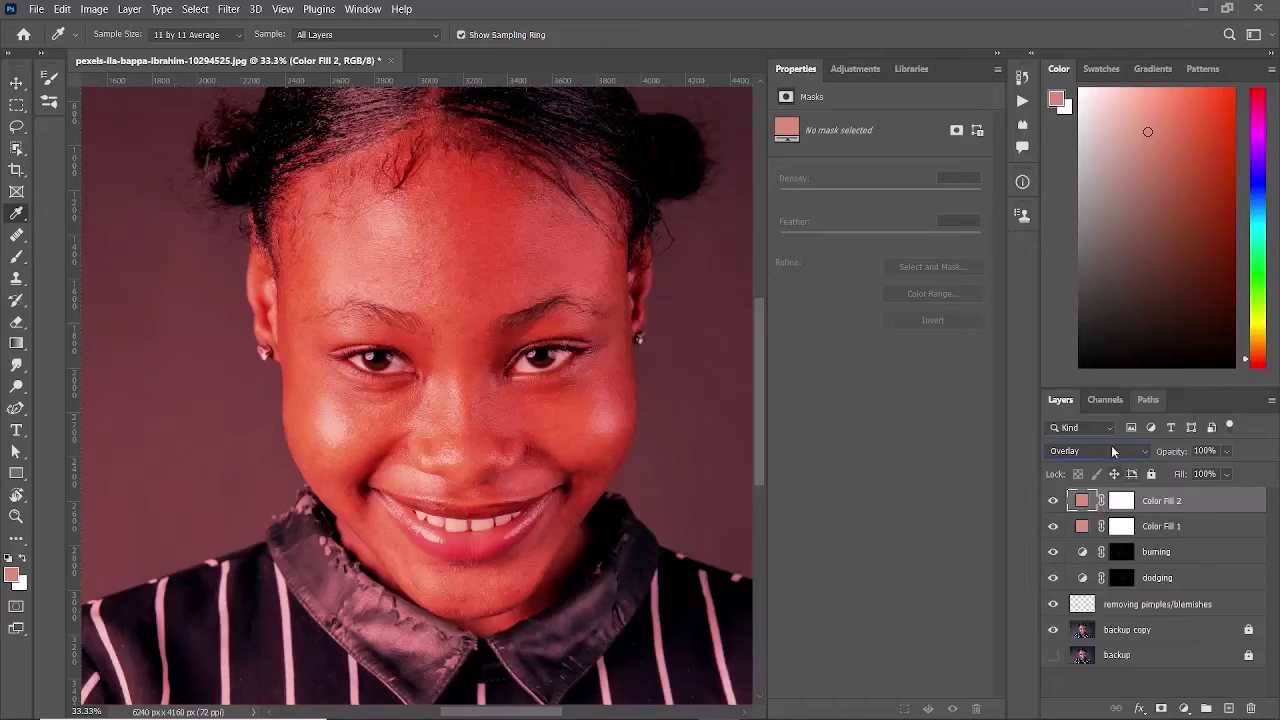
{"action": "left_click", "coordinate": [1110, 449]}
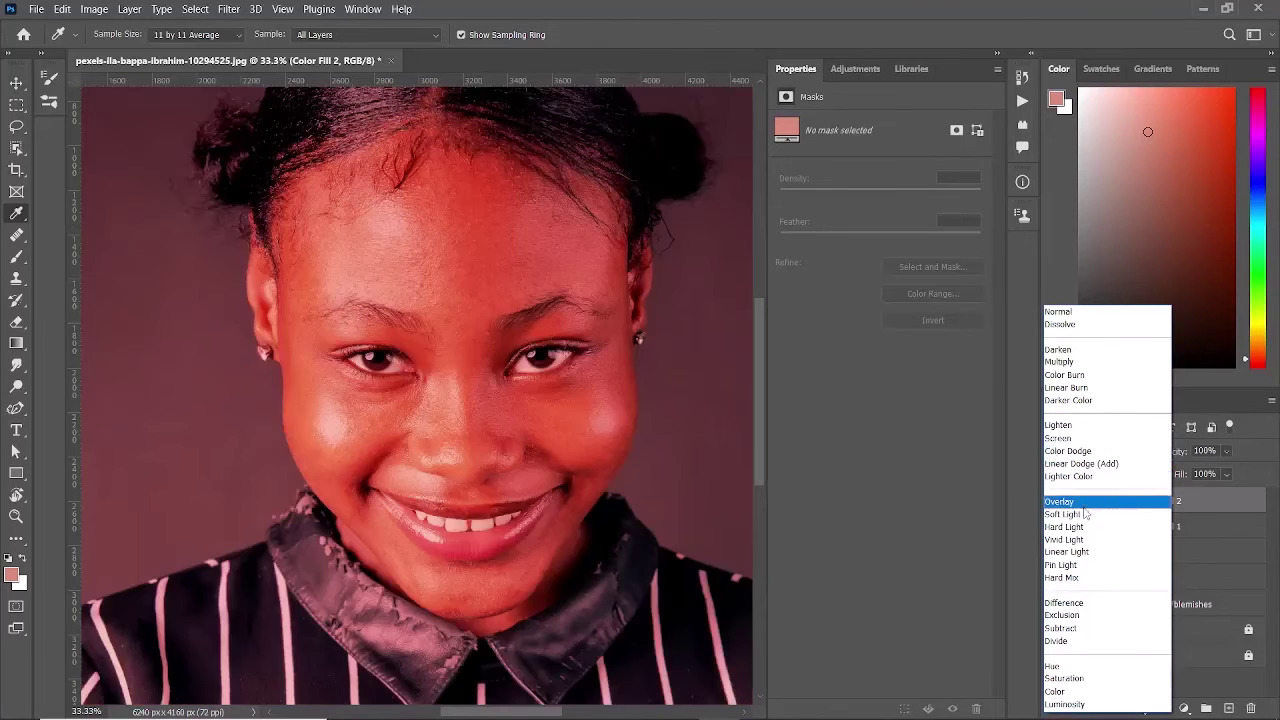
{"action": "left_click", "coordinate": [1086, 514]}
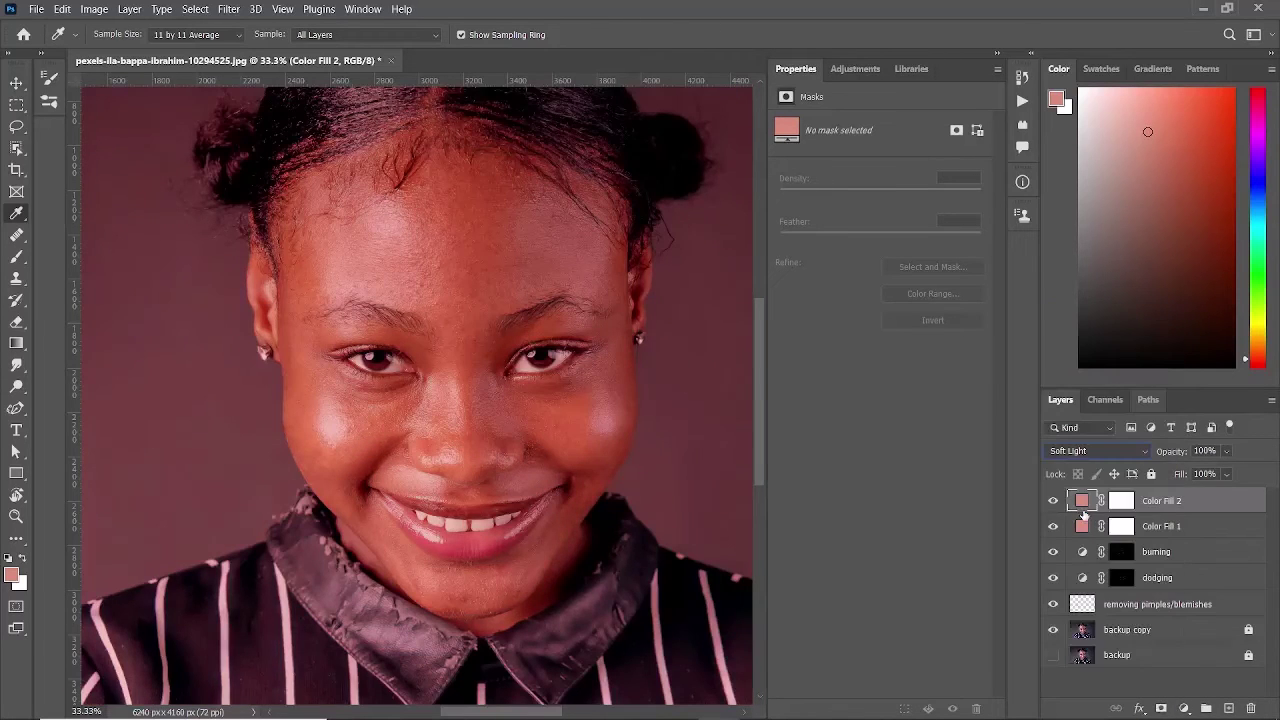
{"action": "left_click_drag", "start_coordinate": [1226, 451], "coordinate": [1196, 475]}
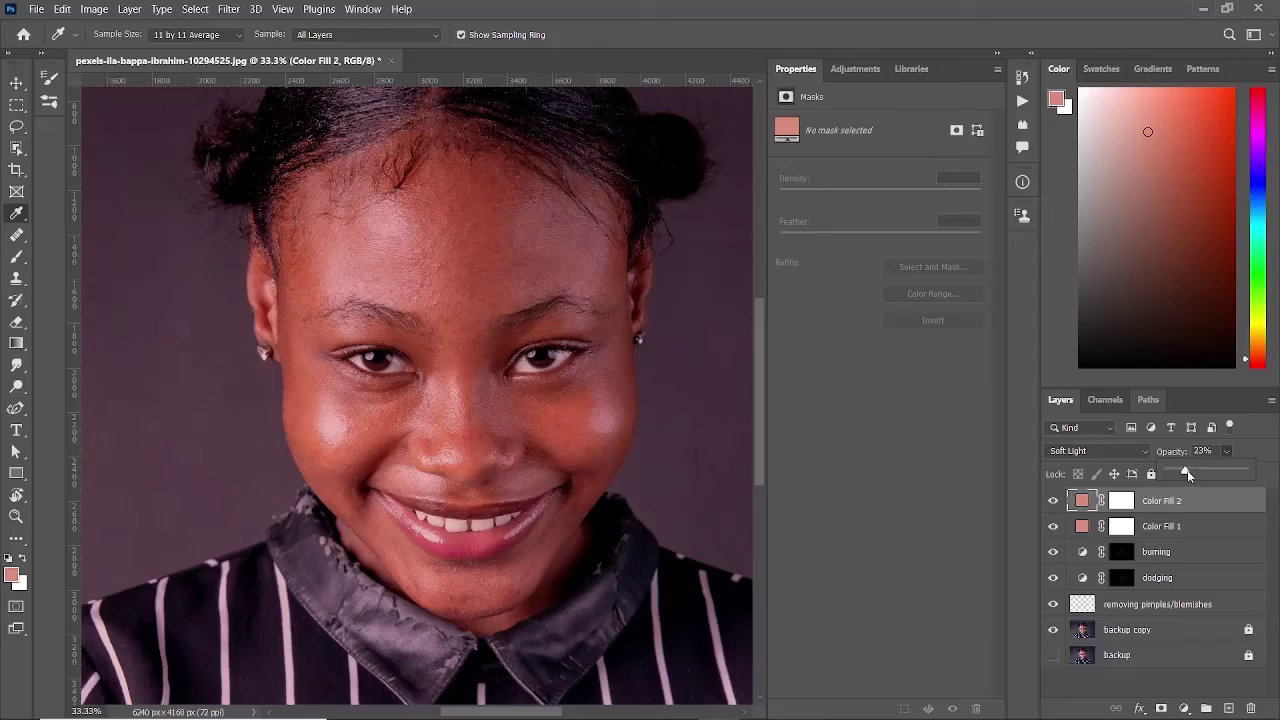
{"action": "left_click_drag", "start_coordinate": [1194, 465], "coordinate": [1169, 470]}
{"action": "left_click_drag", "start_coordinate": [1176, 474], "coordinate": [1178, 474]}
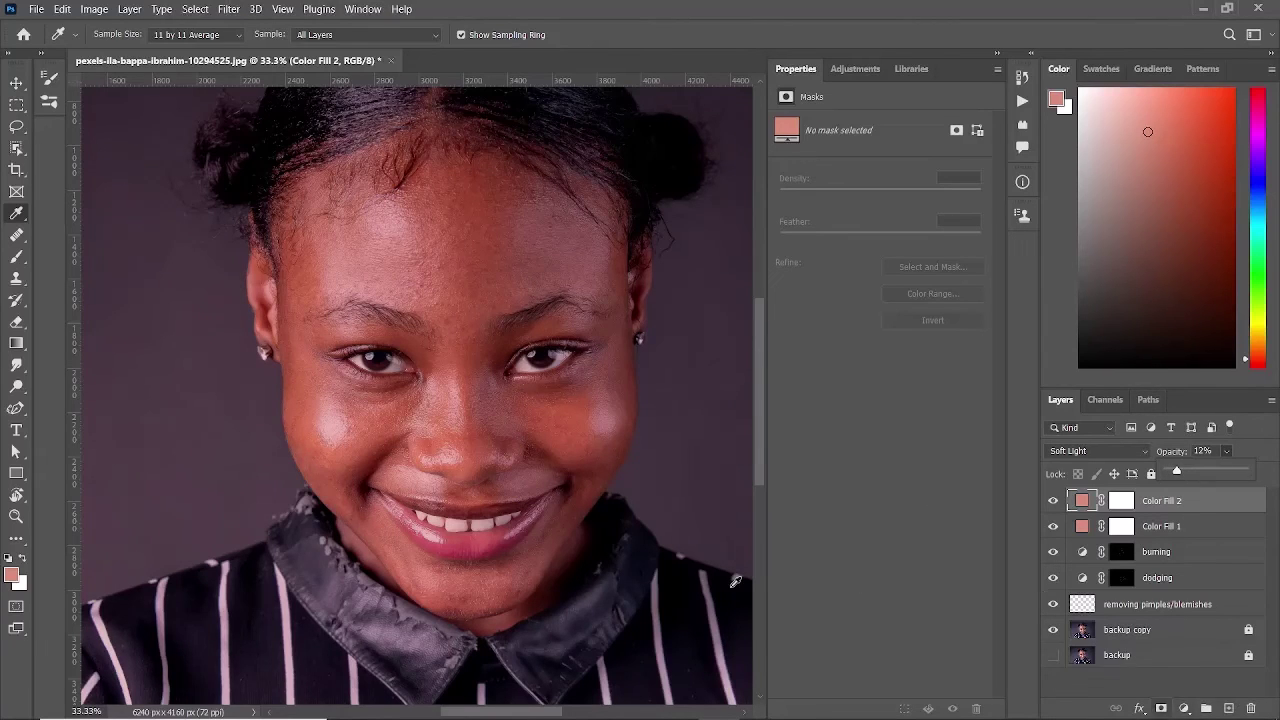
{"action": "left_click", "coordinate": [16, 516]}
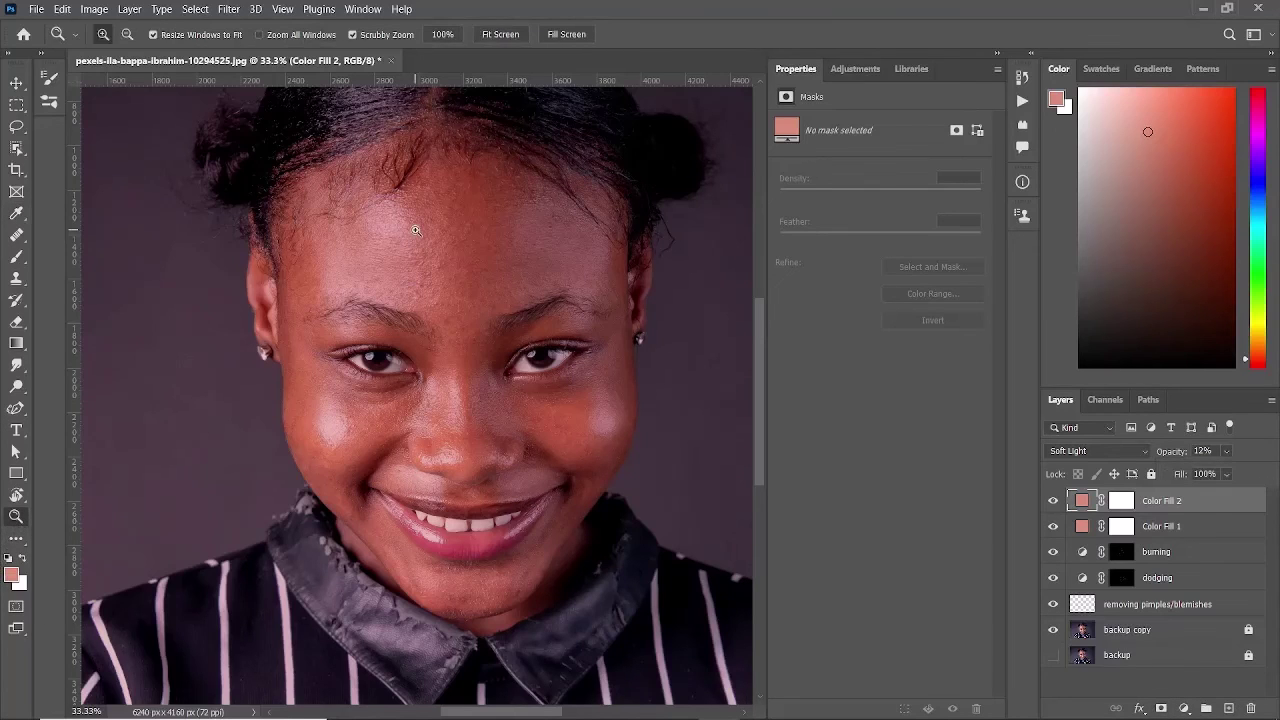
{"action": "left_click", "coordinate": [502, 35]}
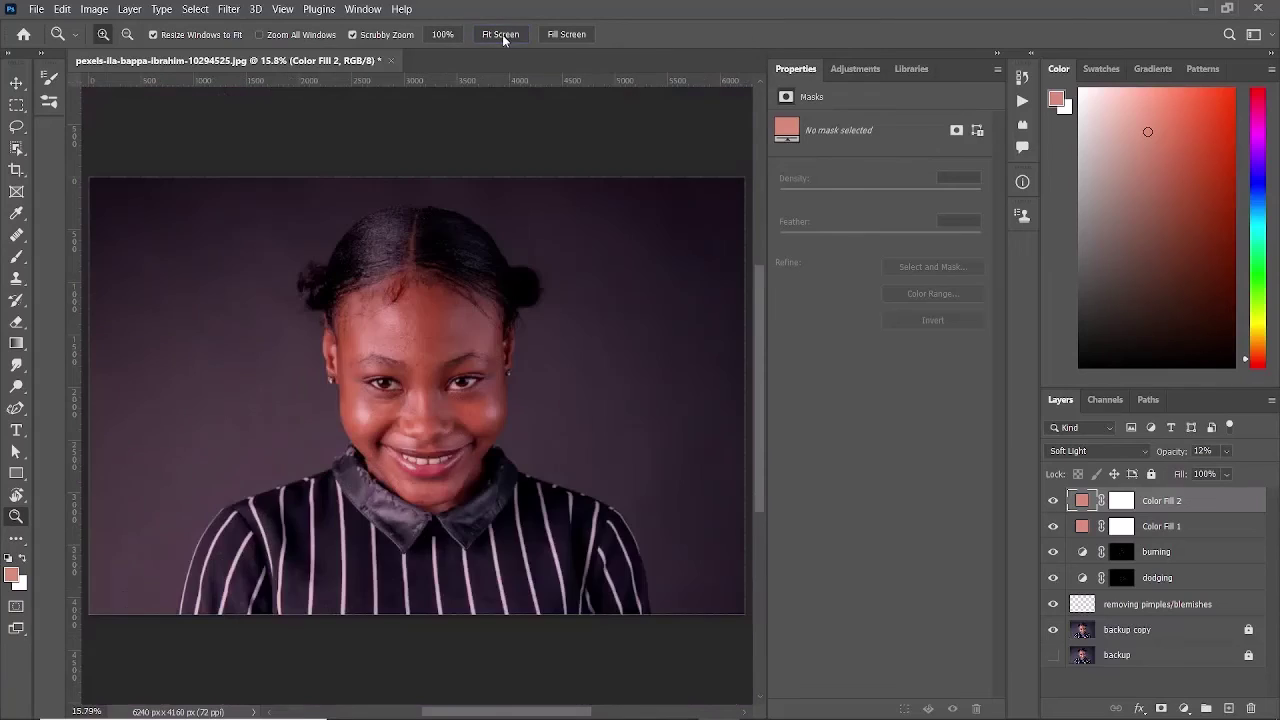